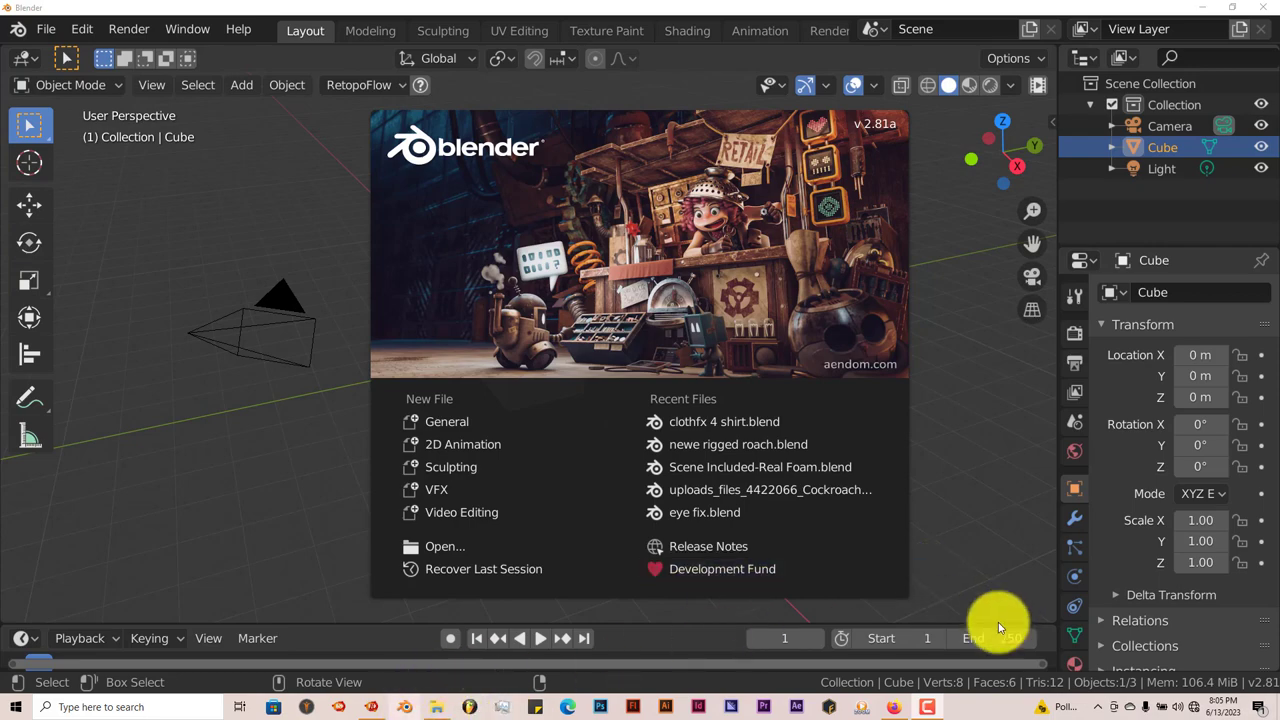
Switch to Firefox showing the 'Blender Quick Tip: Learn How To Easily Tear Cloth In Blender' video.
left_click(894, 704)
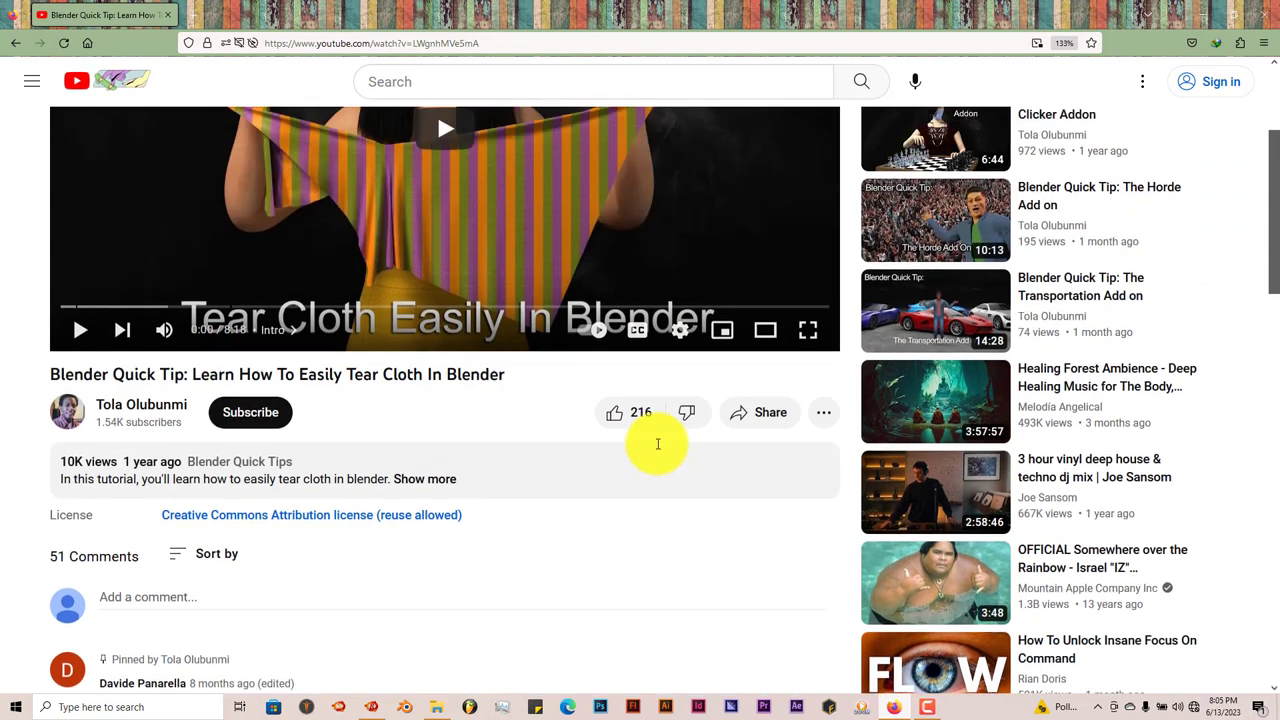
Look over the tear-cloth video page and description, then minimize Firefox back to Blender.
scroll(656, 445, "up", 3)
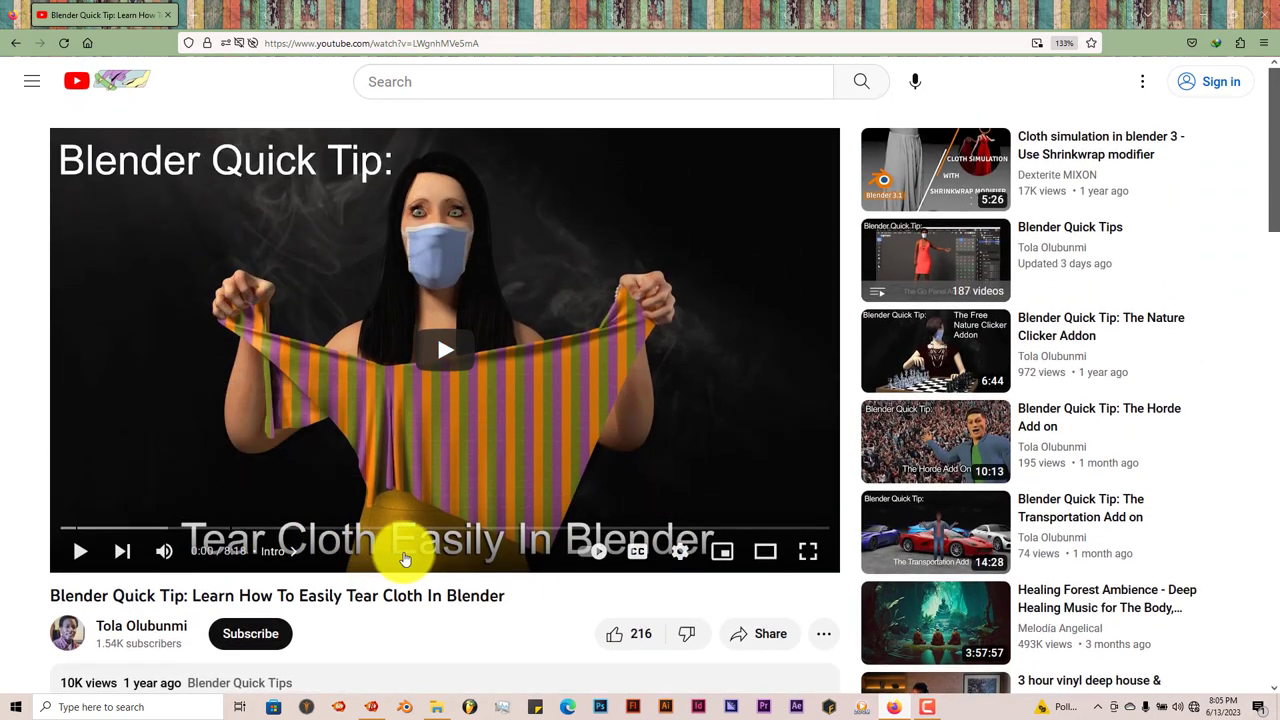
scroll(471, 555, "down", 2)
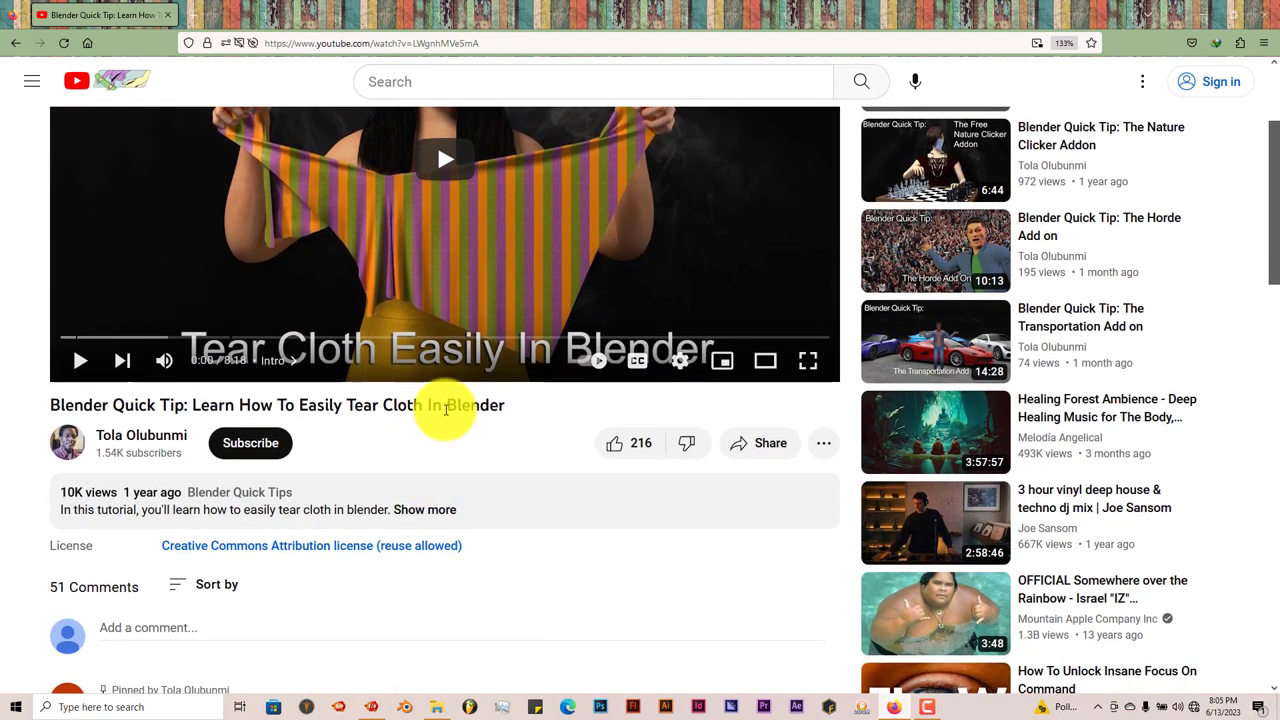
scroll(508, 486, "up", 1)
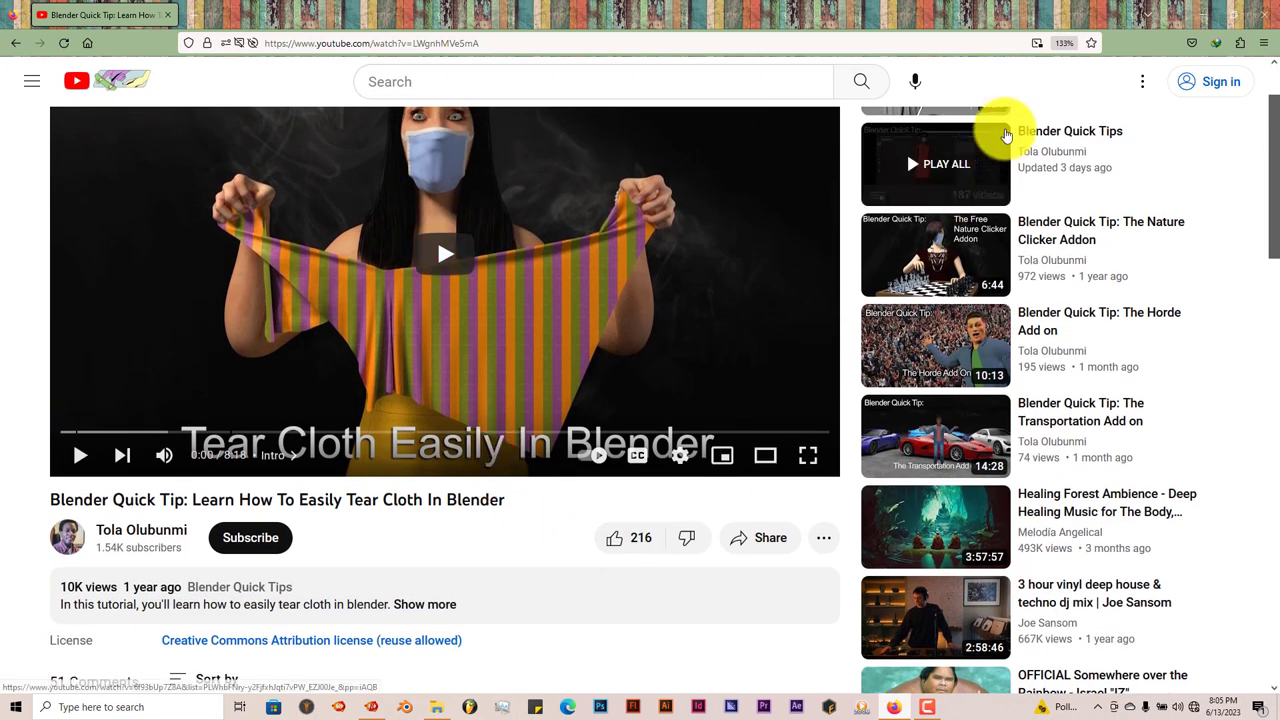
left_click(1202, 14)
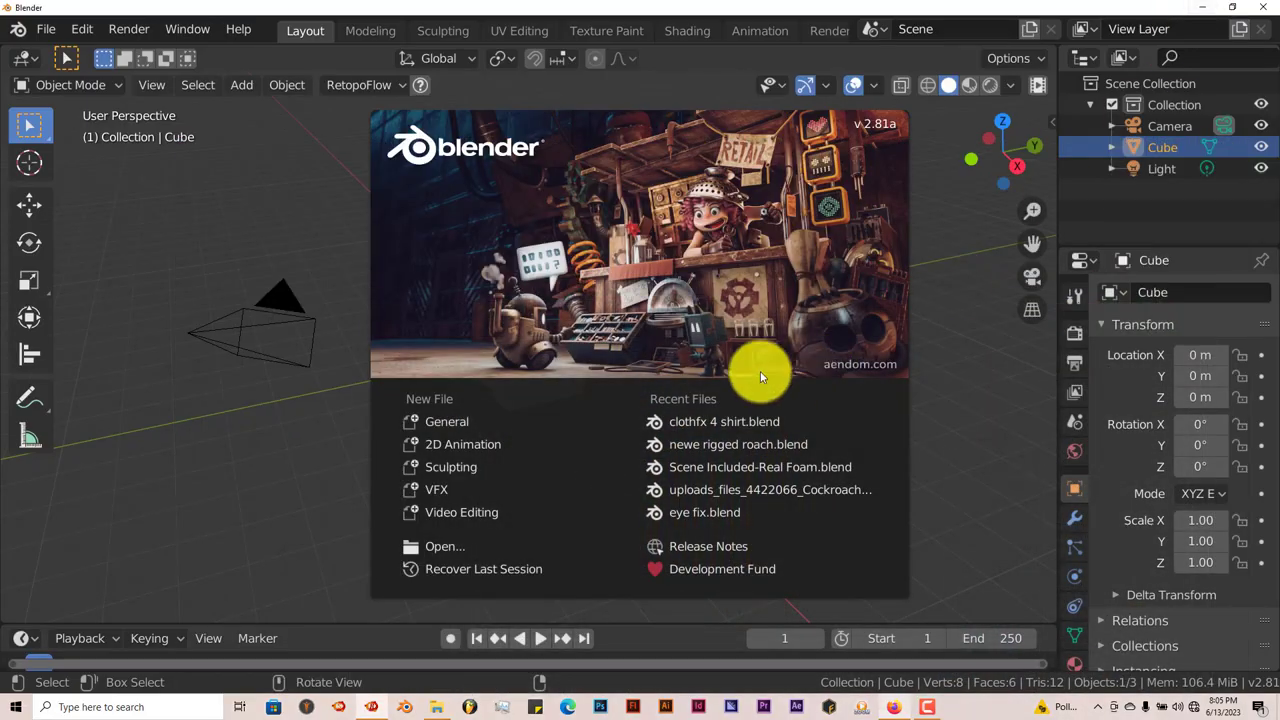
Dismiss the Blender 2.81a splash screen to reveal the default scene, then open the Edit menu.
left_click(340, 446)
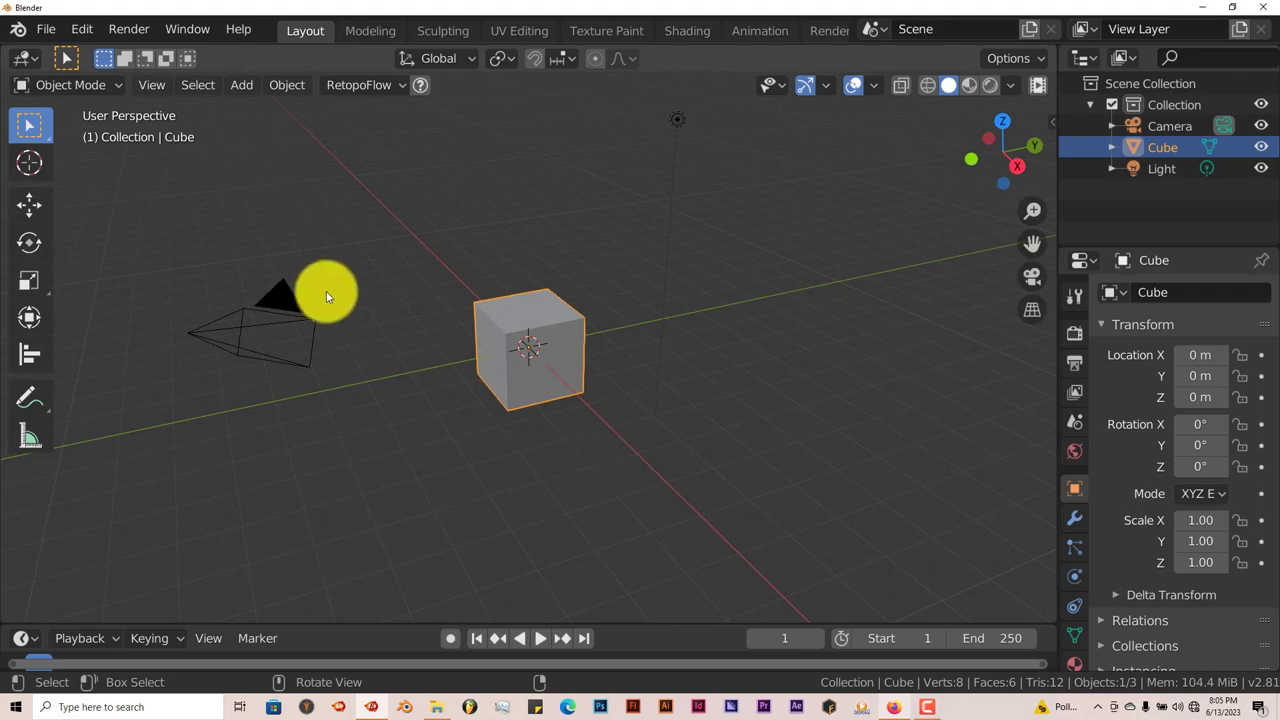
left_click(82, 29)
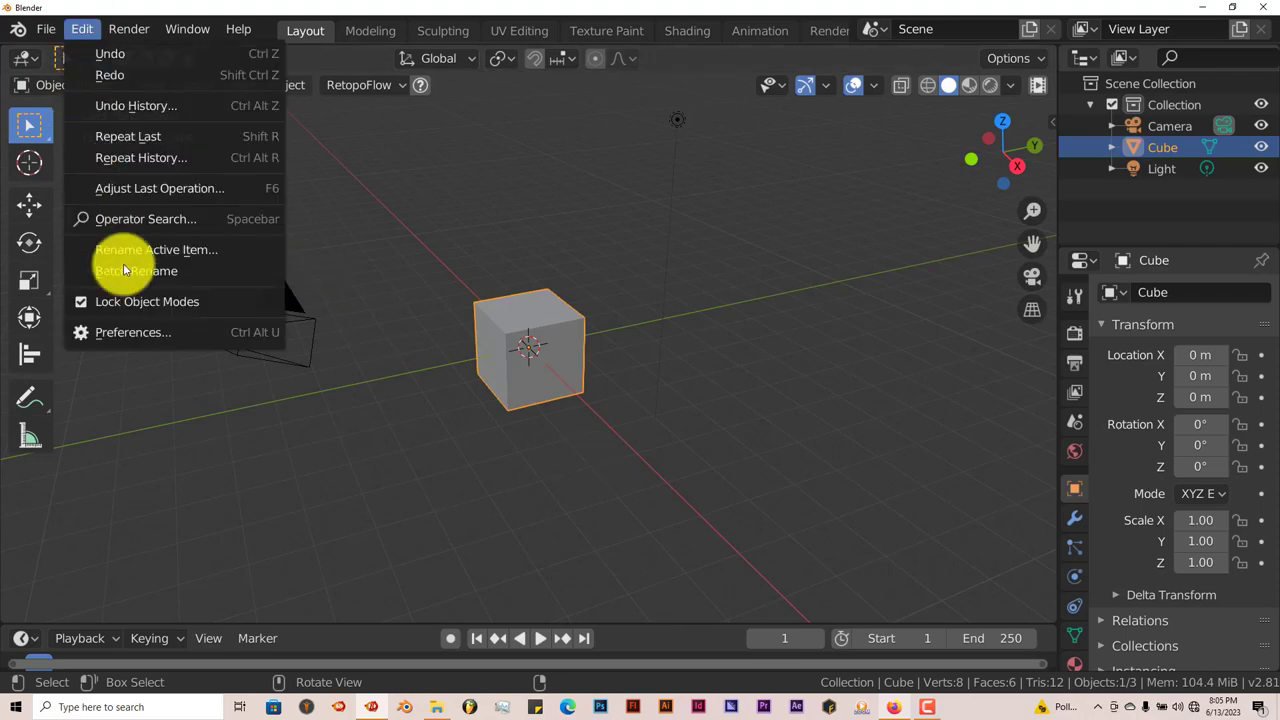
left_click(127, 333)
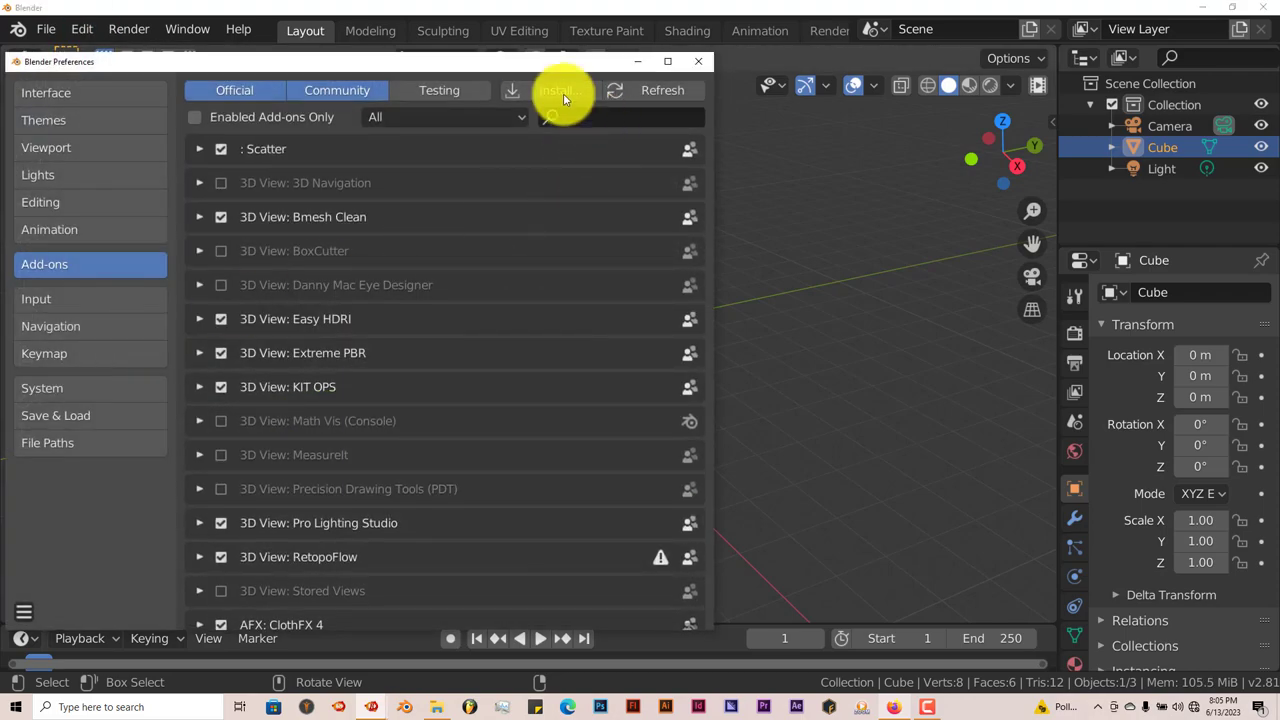
left_click(563, 93)
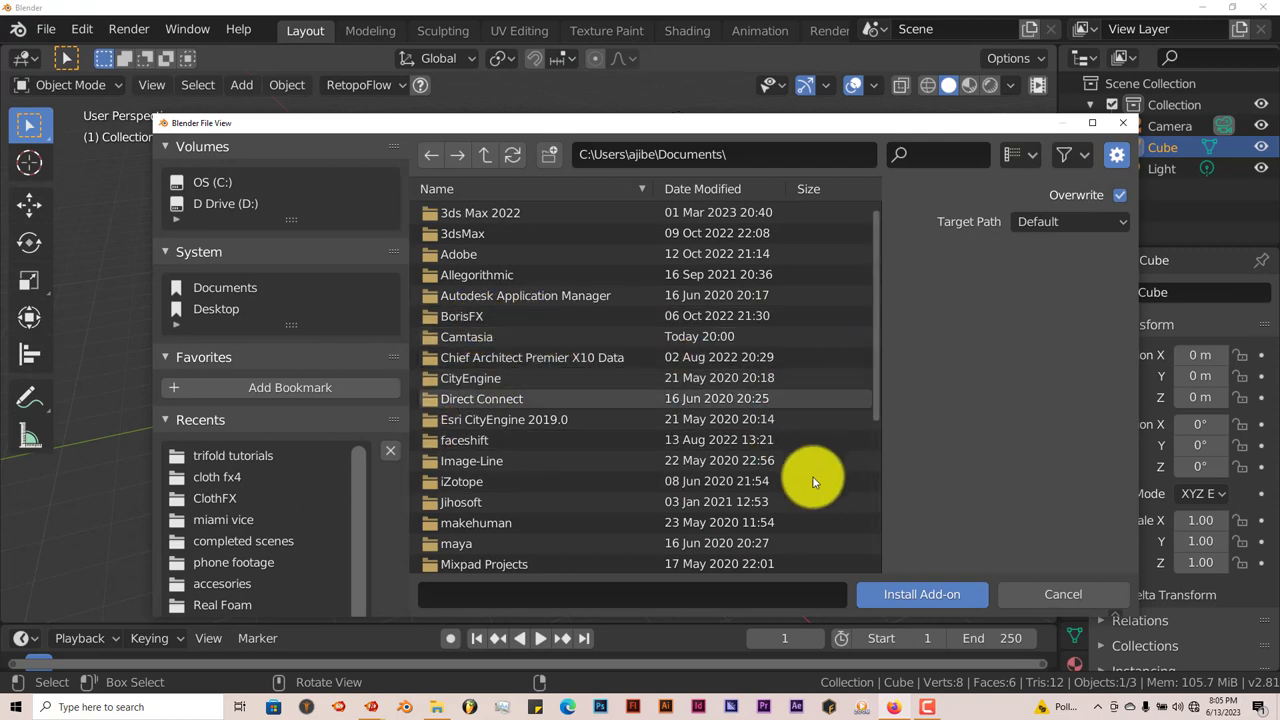
left_click(1123, 122)
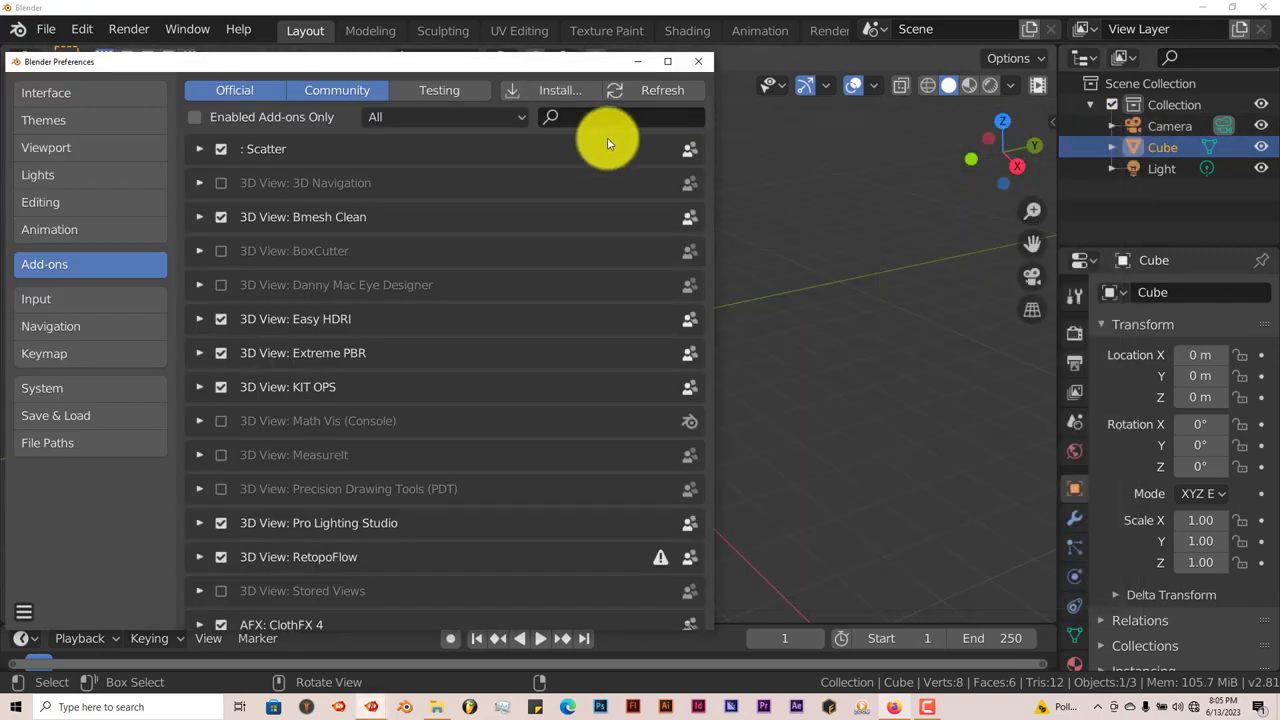
left_click(601, 119)
type("clo")
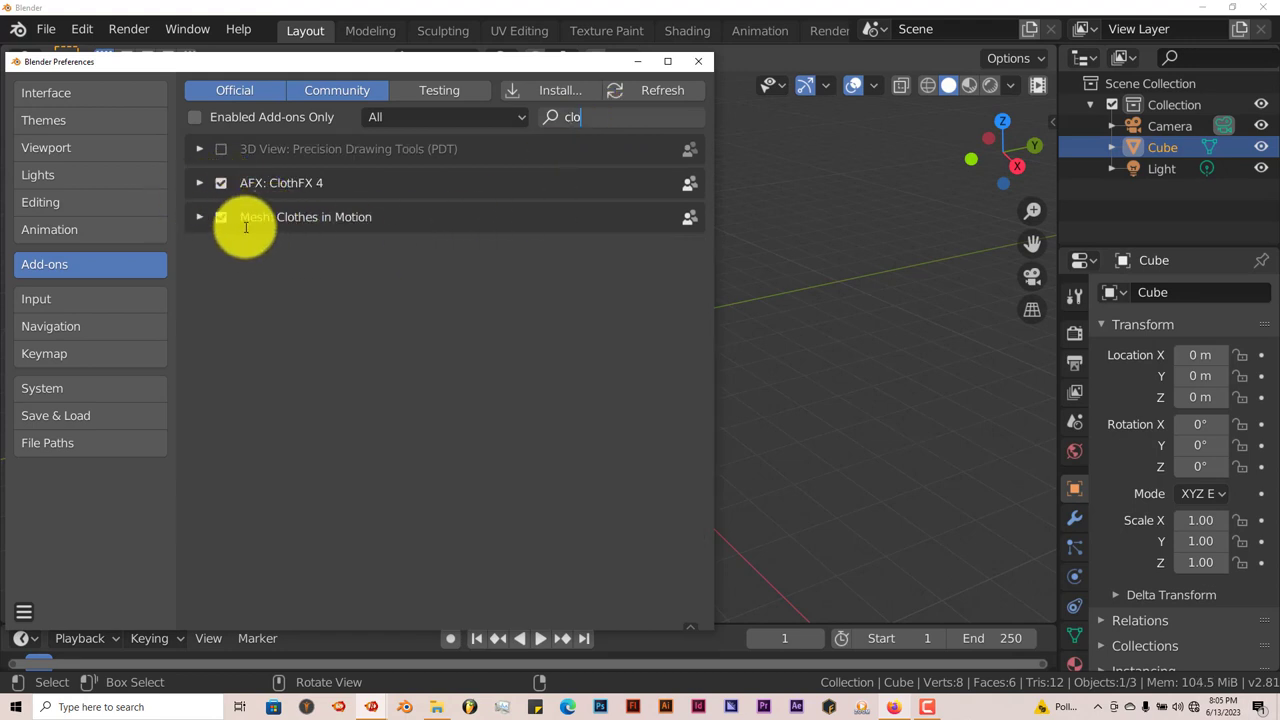
left_click(199, 182)
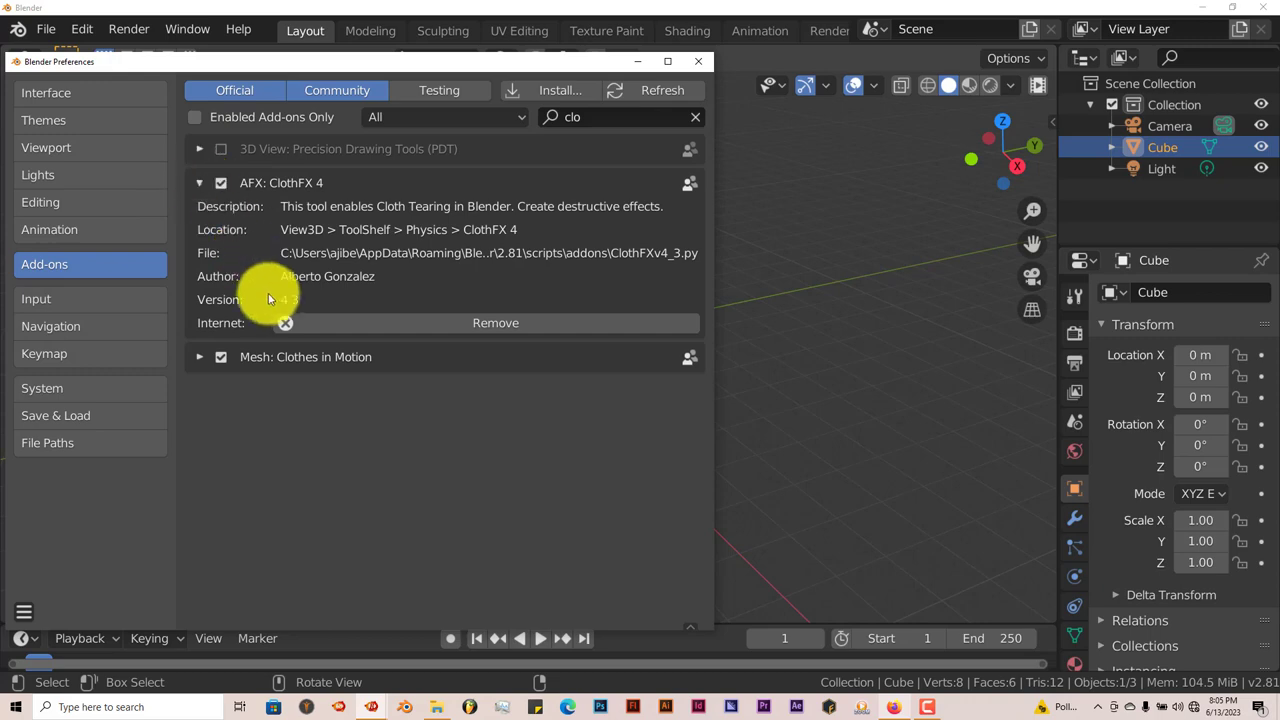
left_click(198, 184)
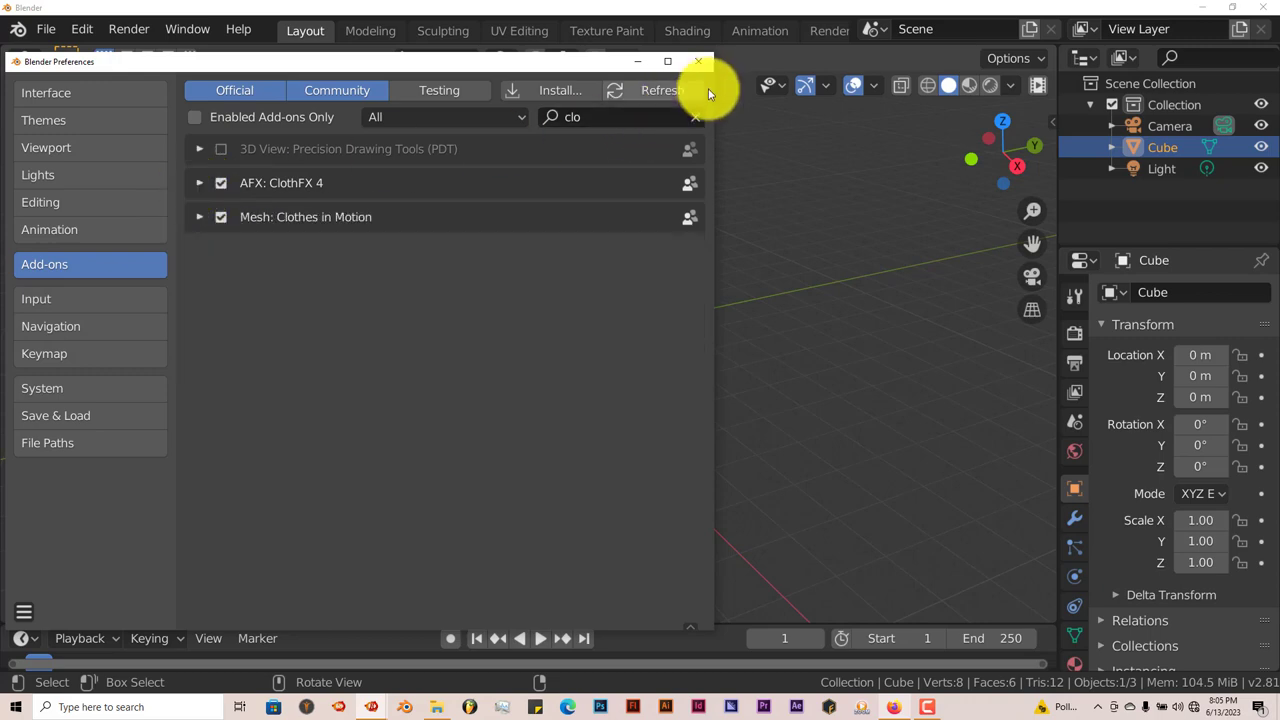
left_click(700, 62)
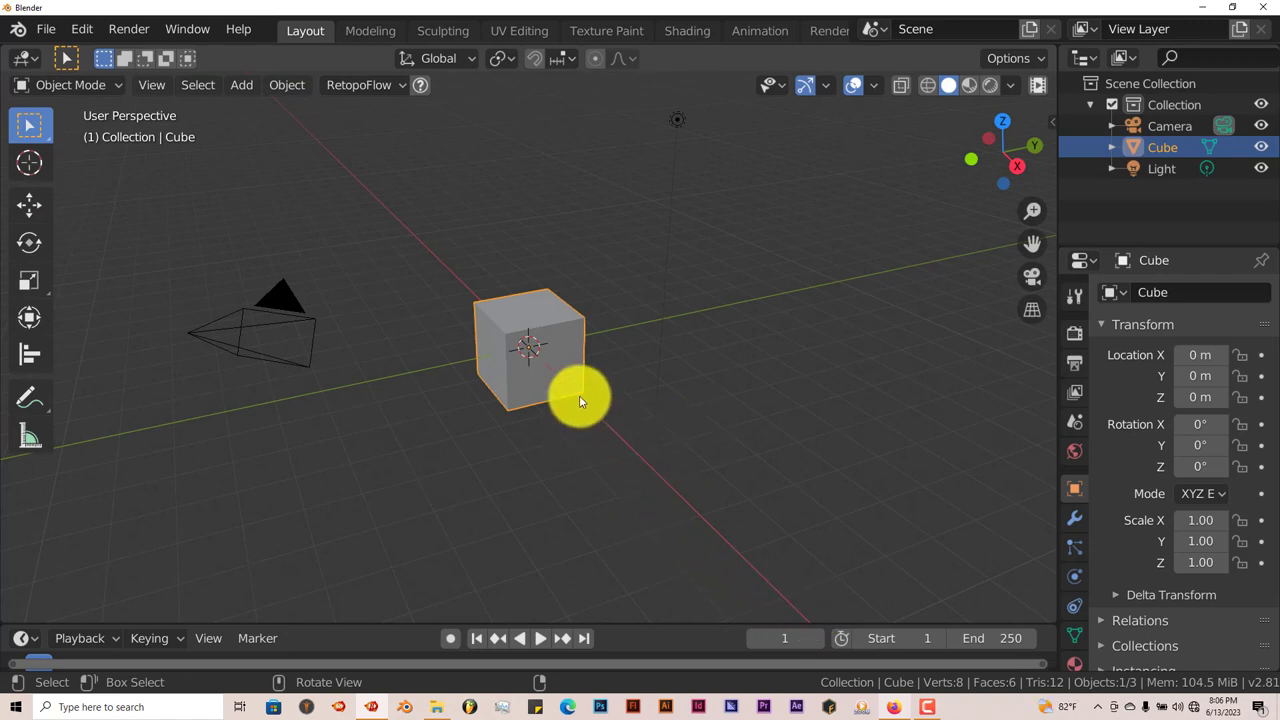
Delete the default cube, show the ClothFX 4 sidebar tab, and bring up Add > Mesh.
key("Delete")
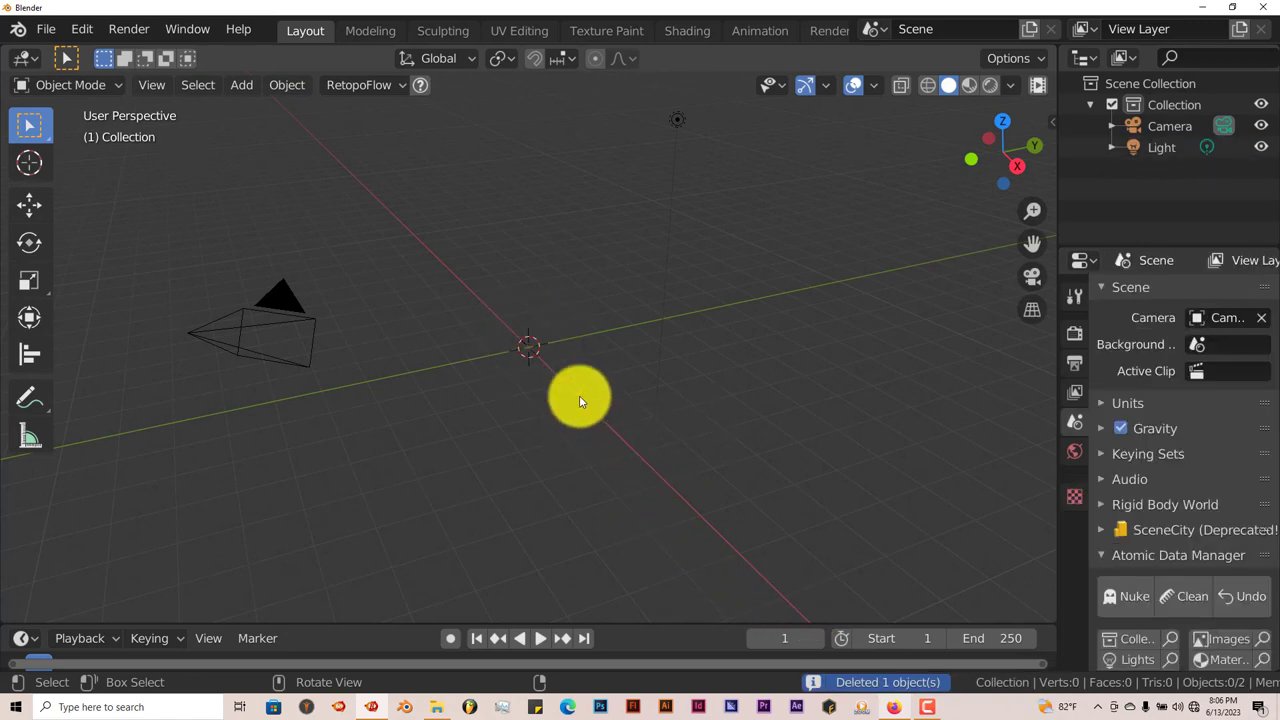
left_click(1051, 119)
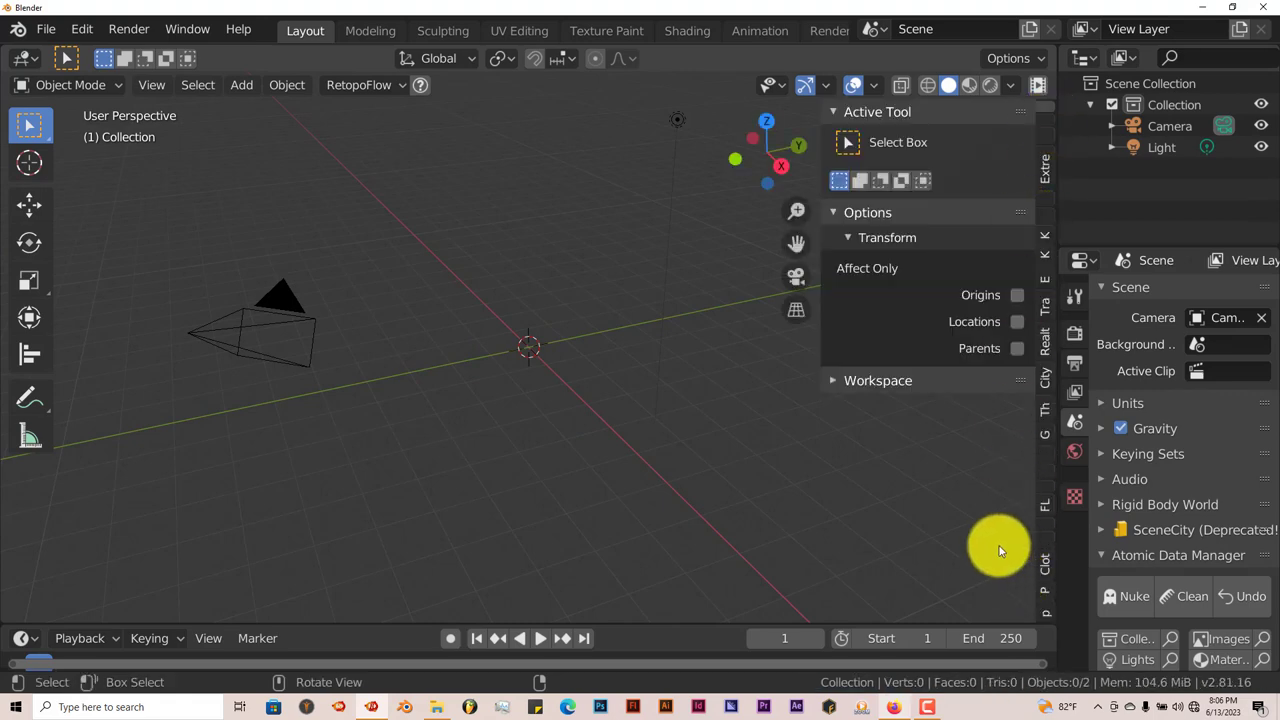
left_click(1046, 592)
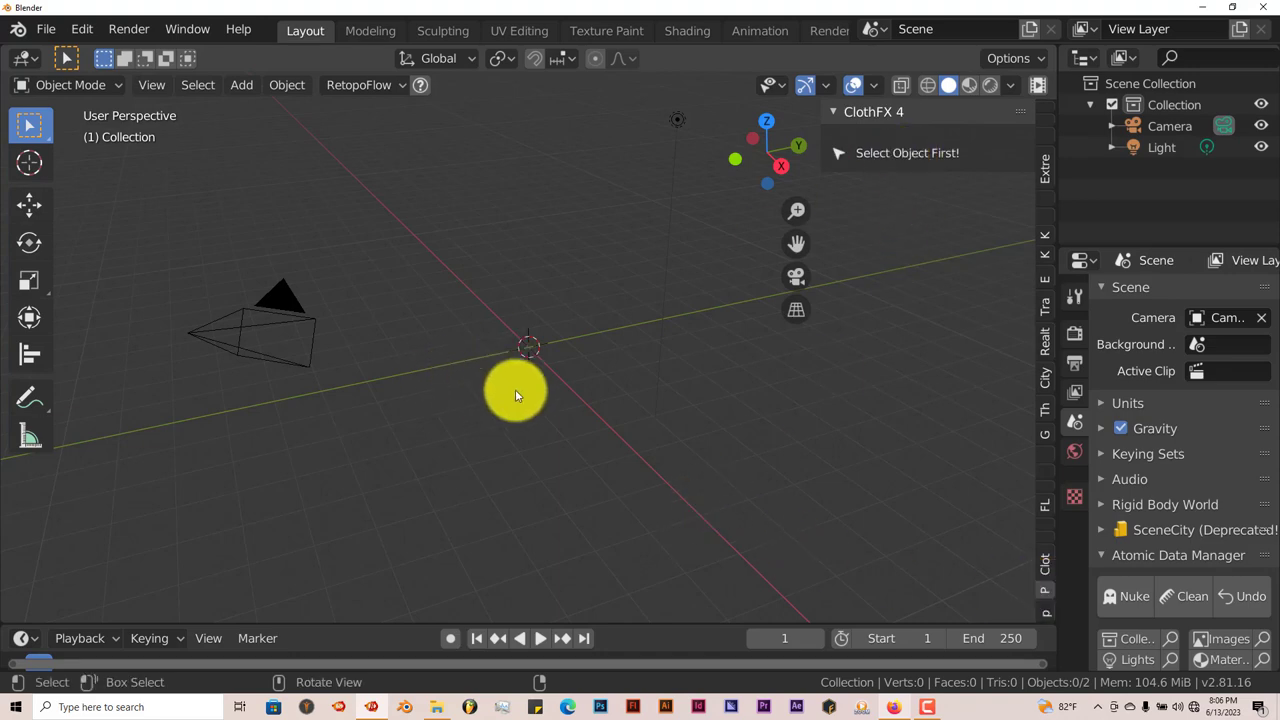
key("shift+a")
mouse_move(523, 221)
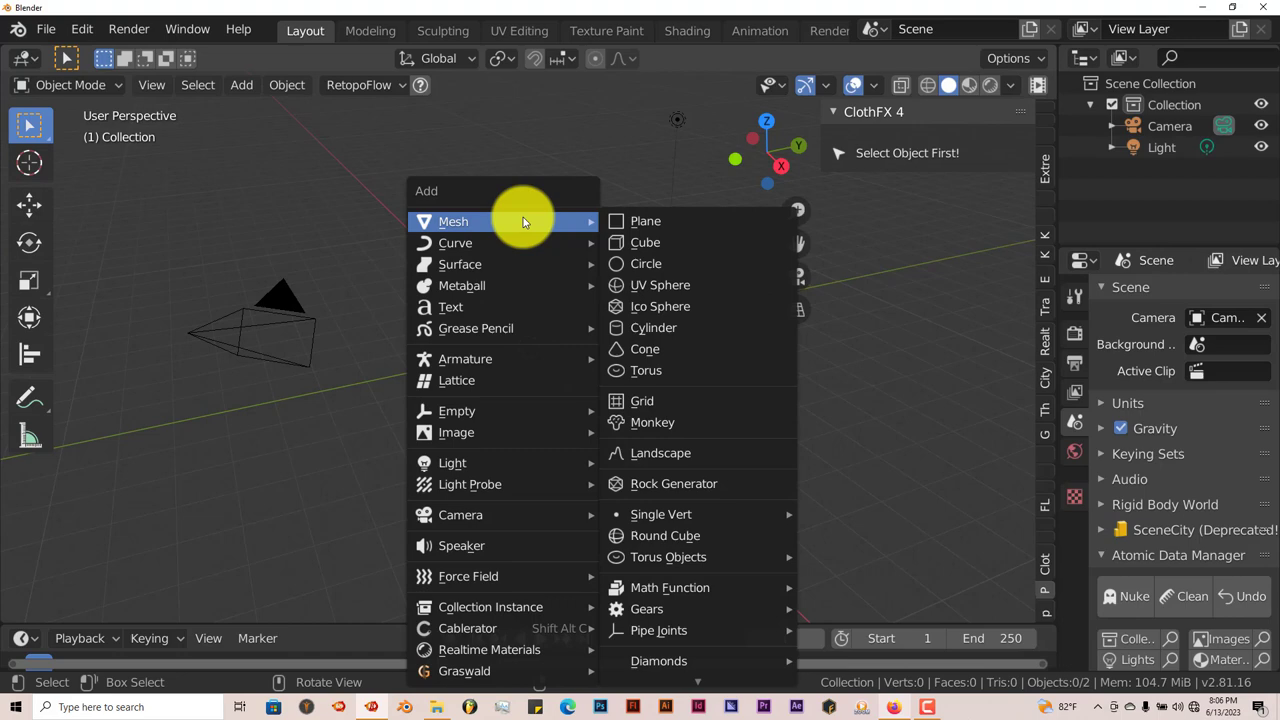
Add a plane at the origin, scale it to 9.04, and enter Edit Mode.
left_click(680, 221)
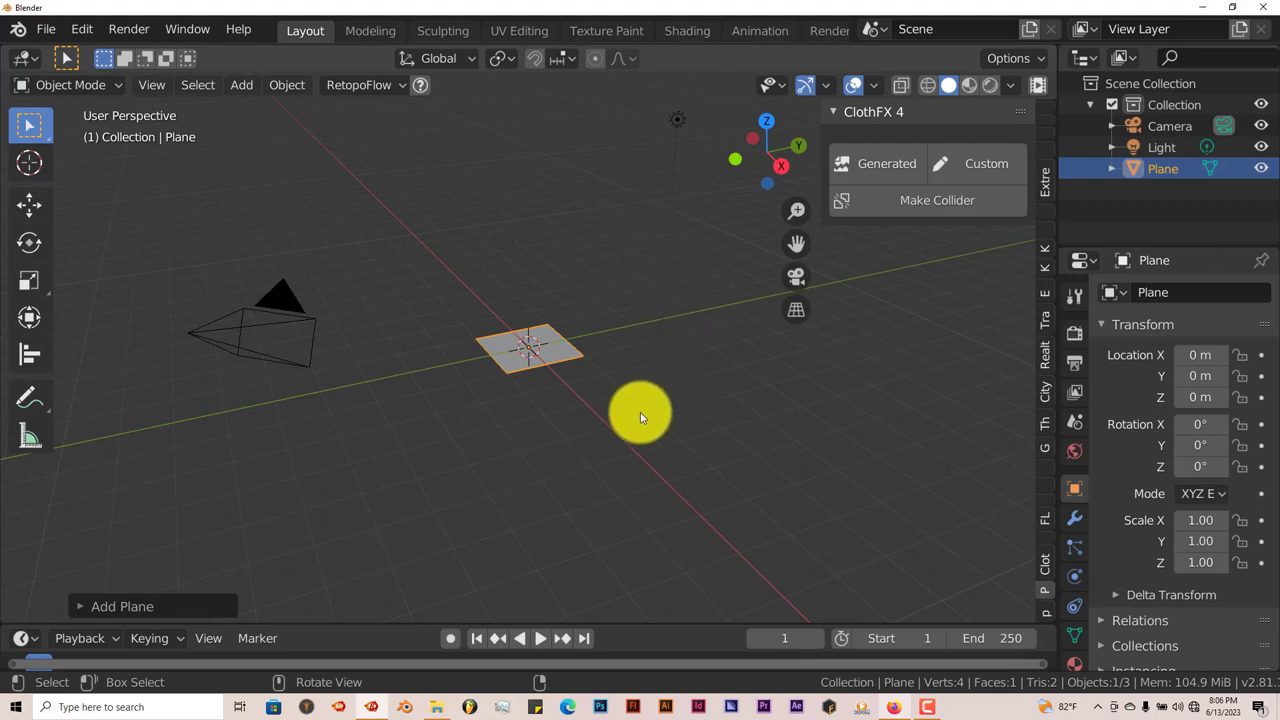
key("s")
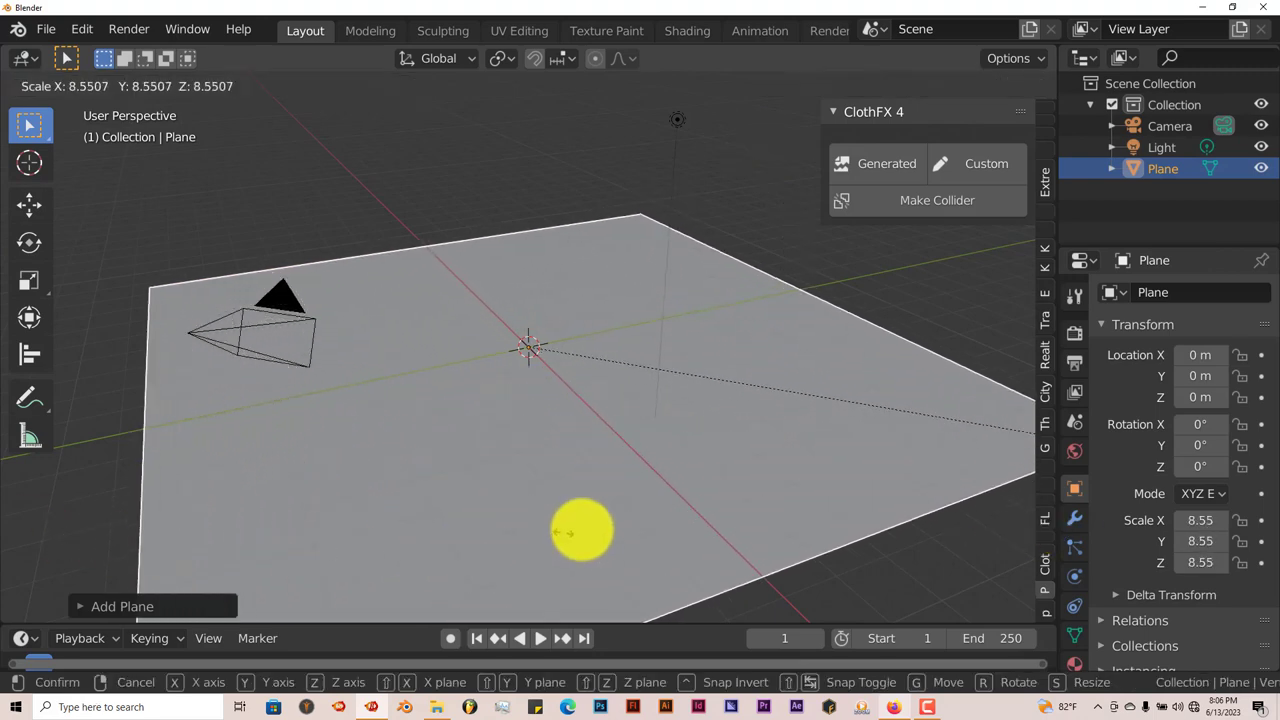
left_click(630, 524)
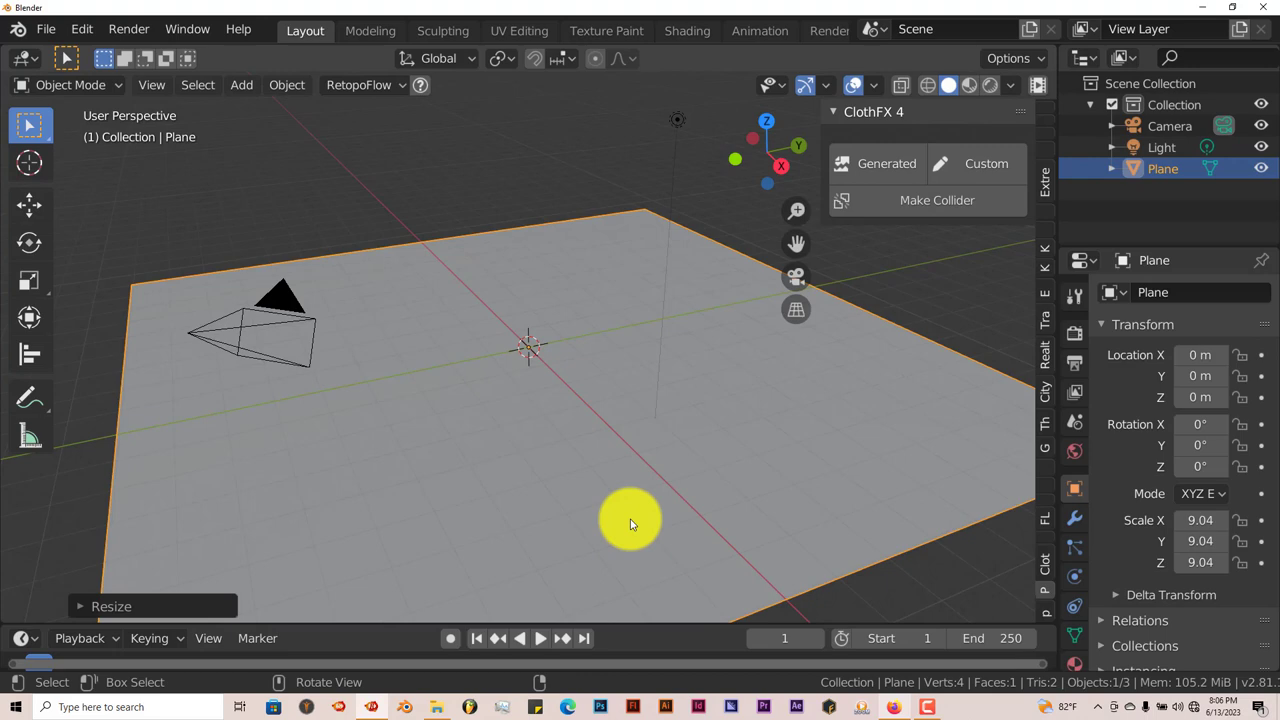
middle_click_drag(555, 487, 548, 500)
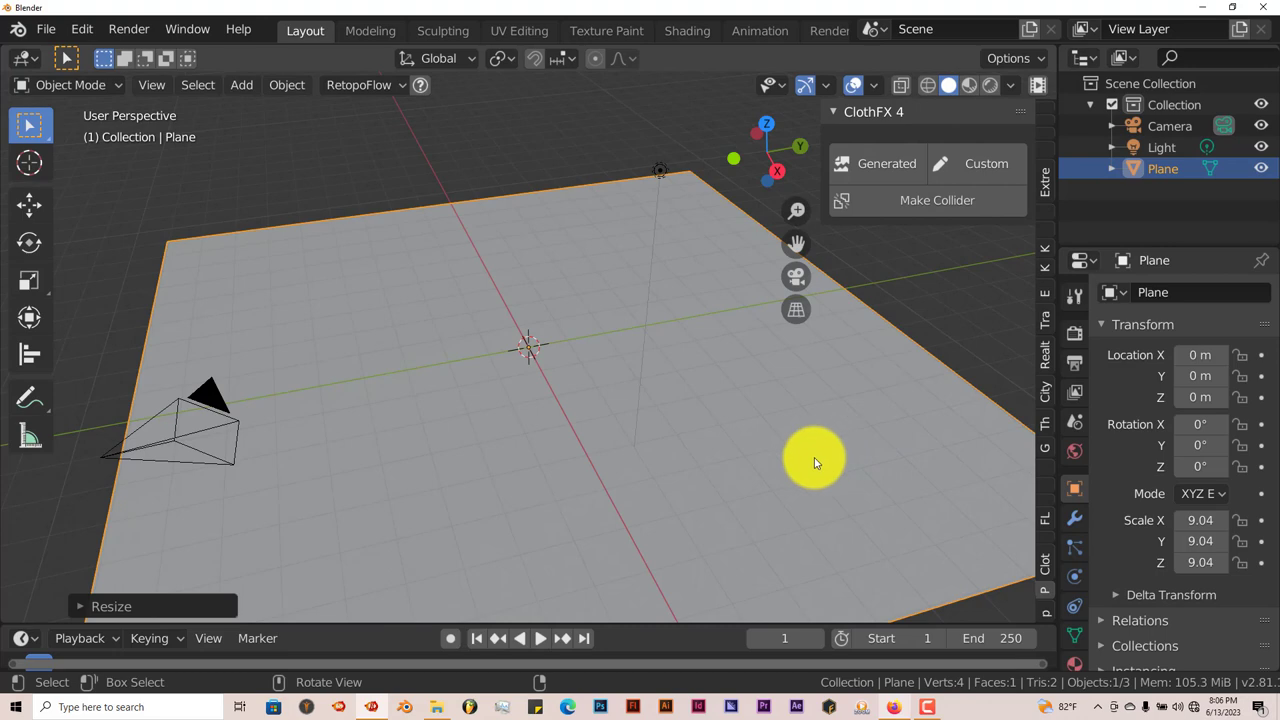
middle_click_drag(500, 451, 474, 463)
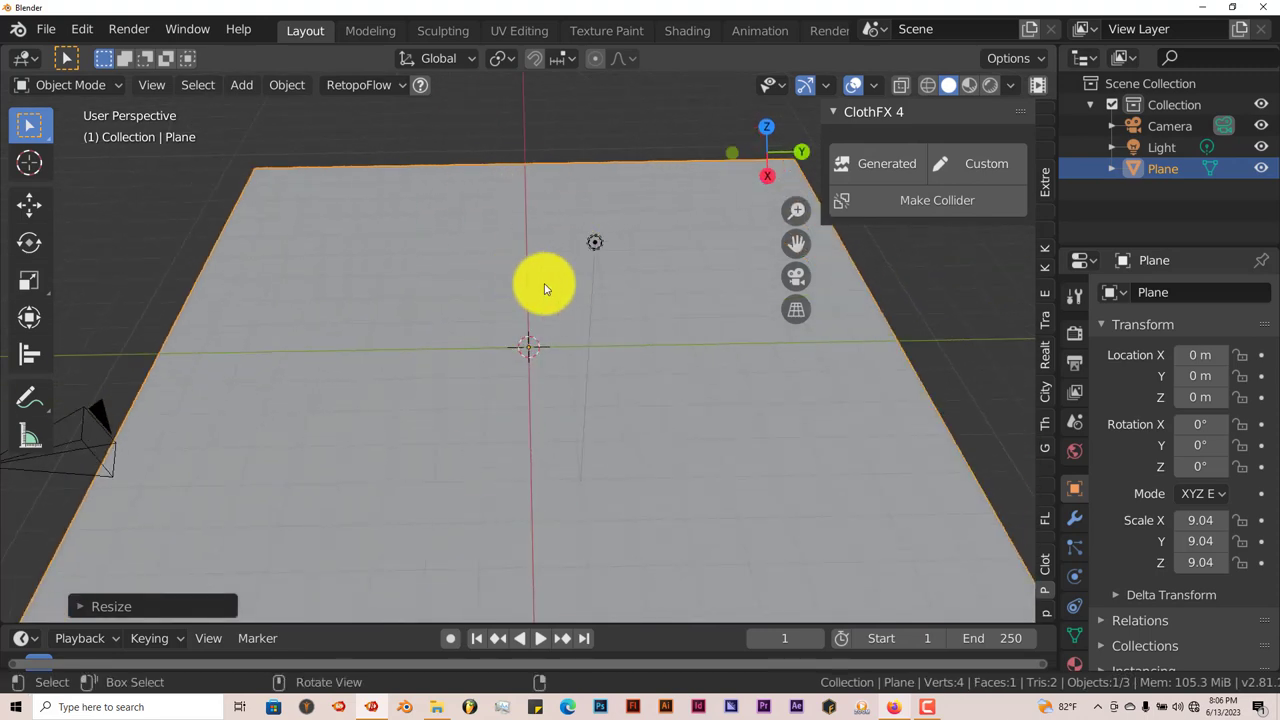
key("Tab")
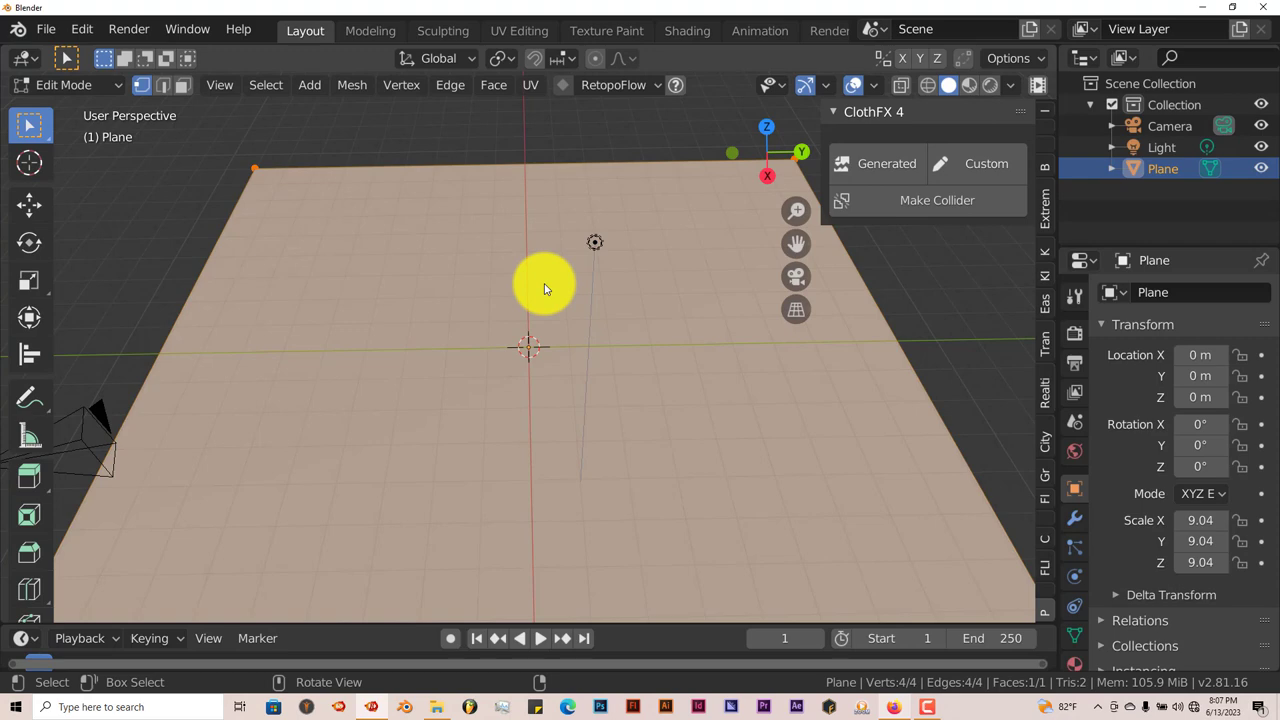
Subdivide the plane with 50 cuts, giving 2,704 vertices, then return to Object Mode.
right_click(545, 289)
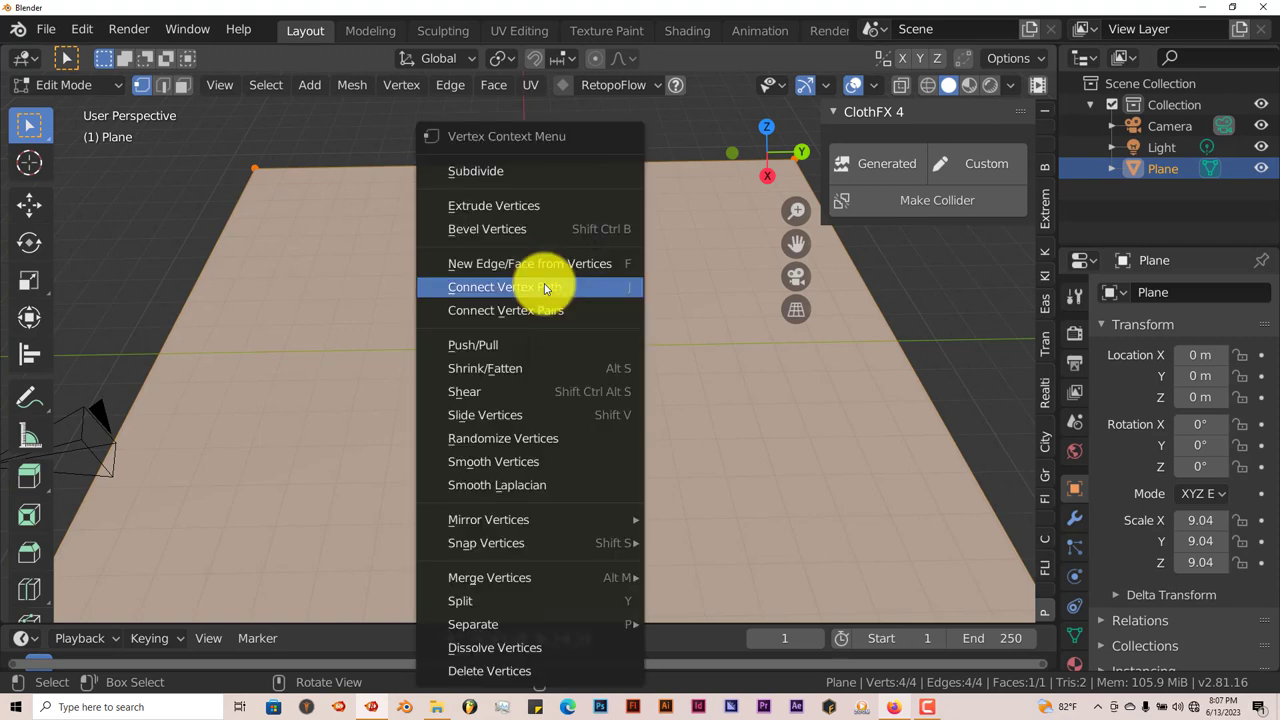
left_click(487, 174)
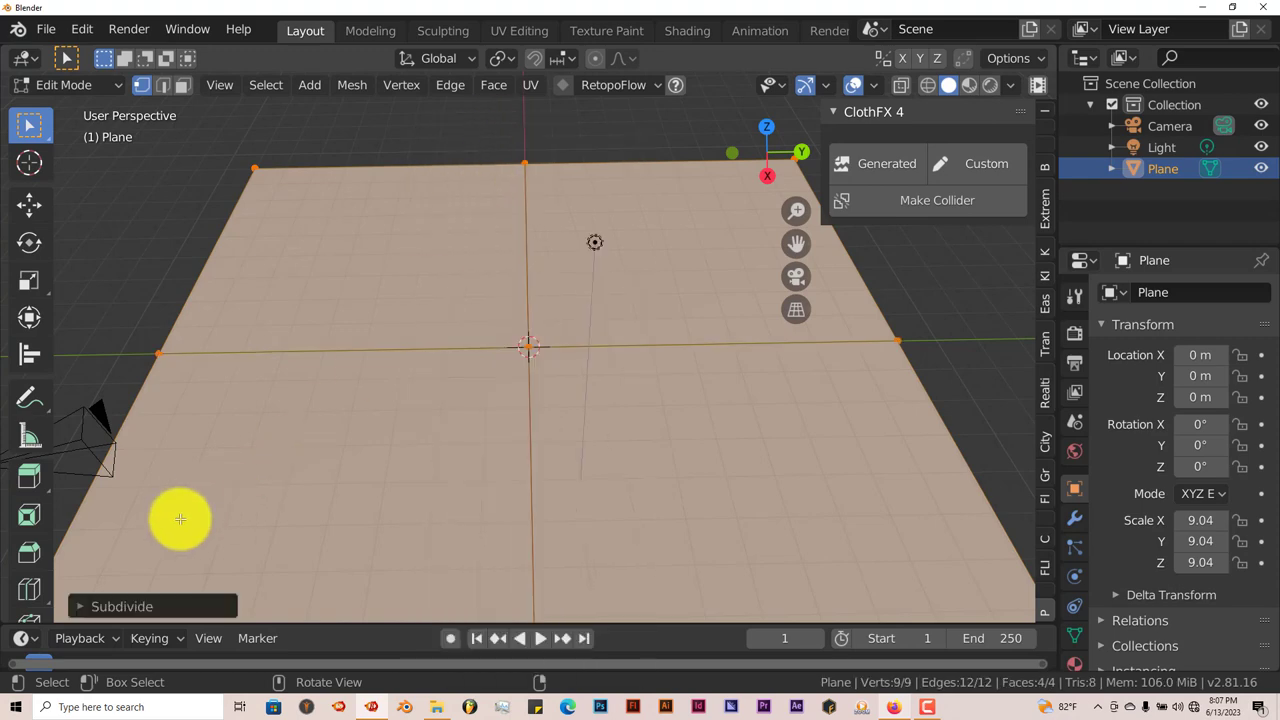
left_click(70, 606)
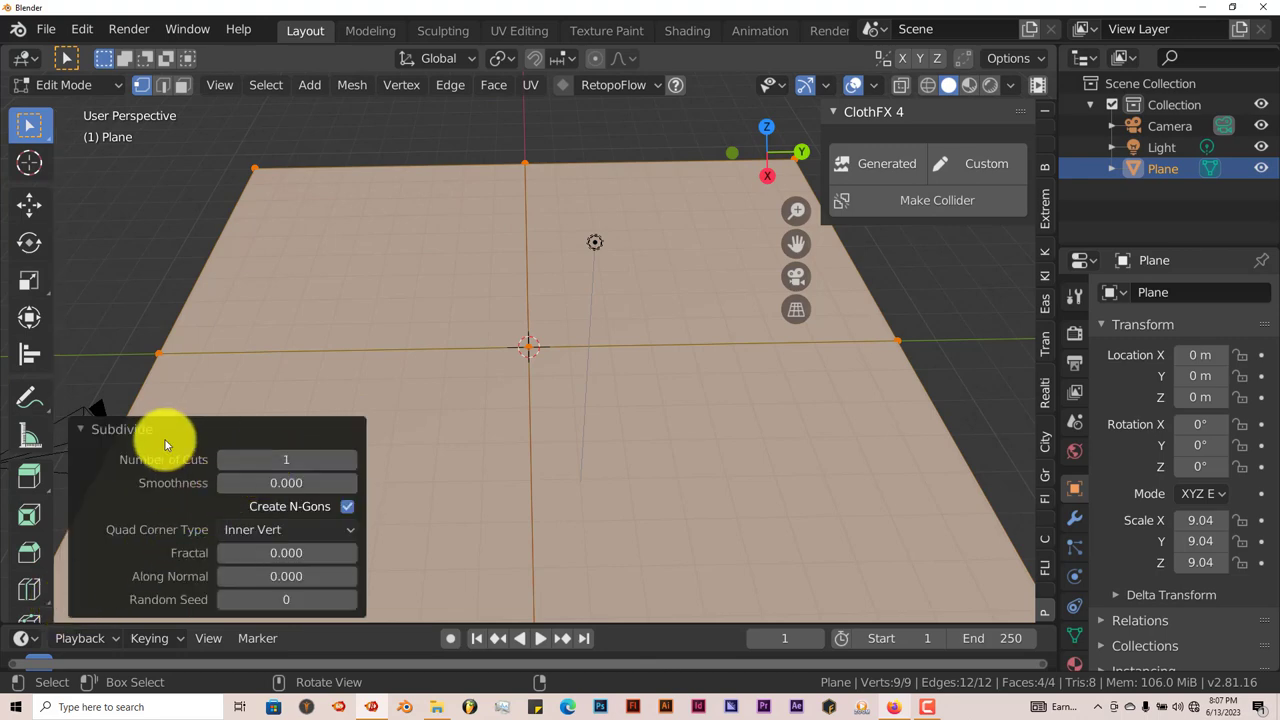
left_click(285, 460)
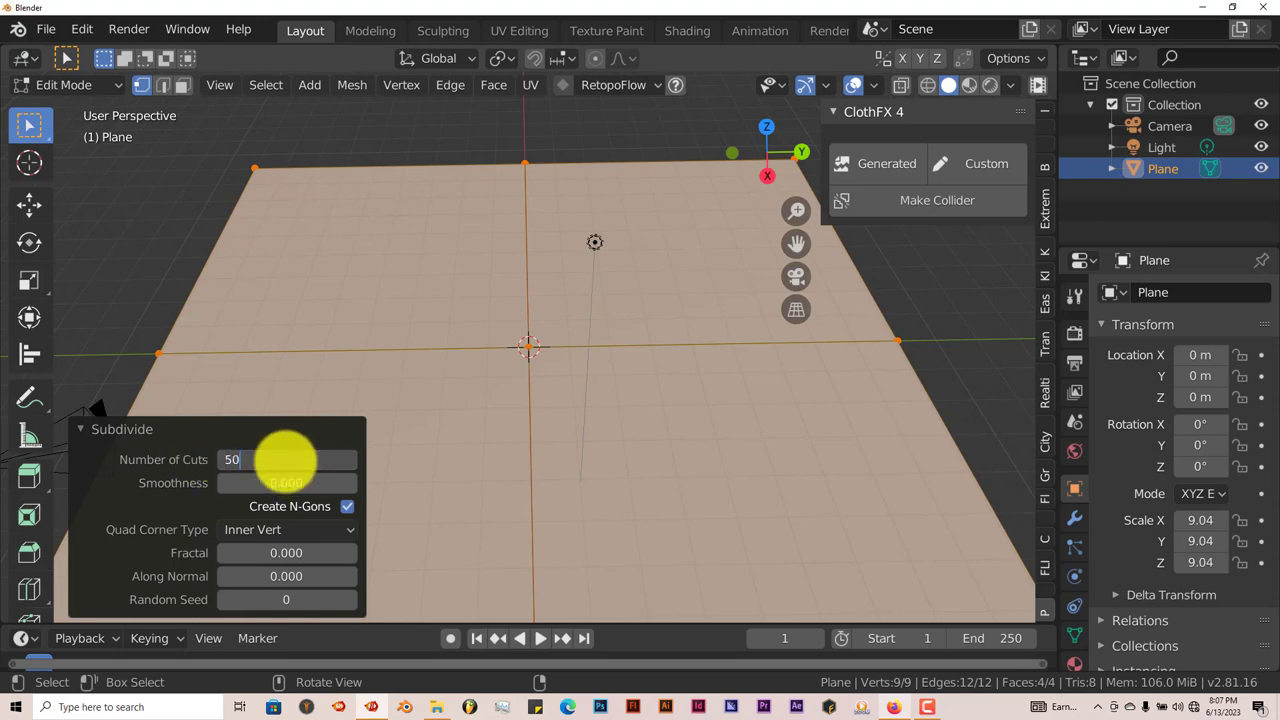
type("50")
key("Return")
left_click(84, 422)
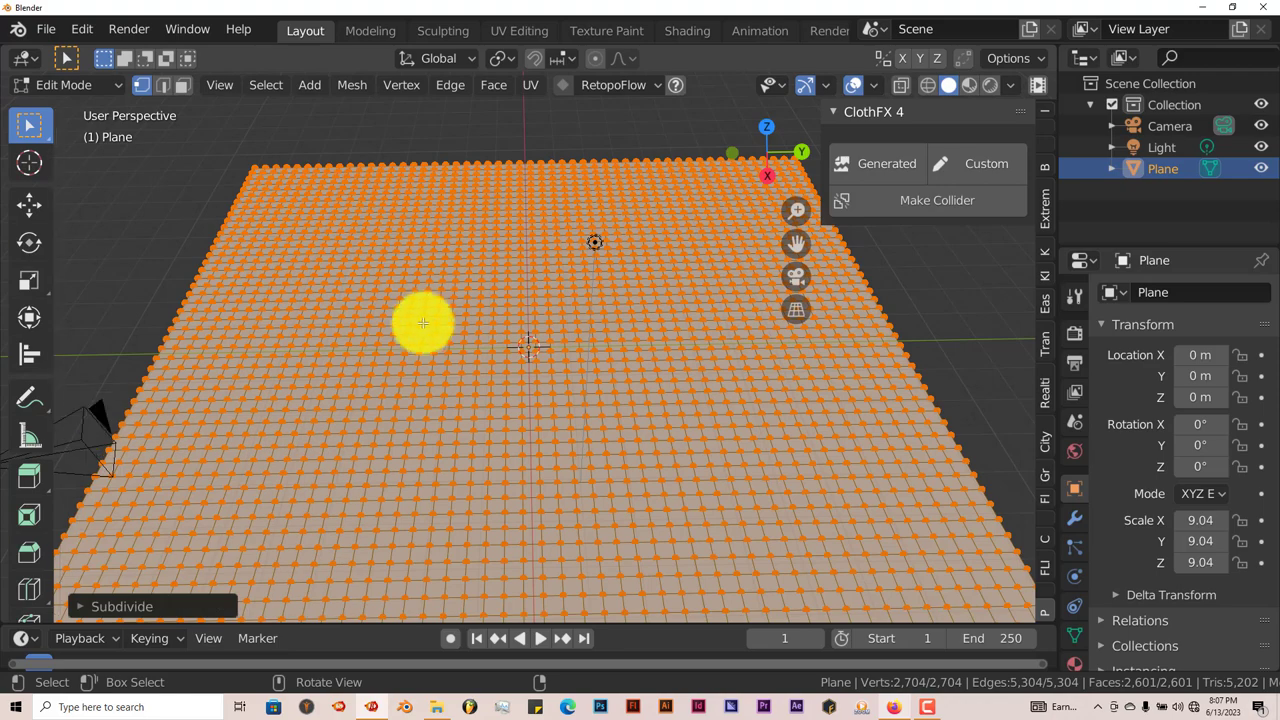
mouse_move(423, 323)
middle_mouse_down()
mouse_move(423, 351)
mouse_move(431, 343)
middle_mouse_up()
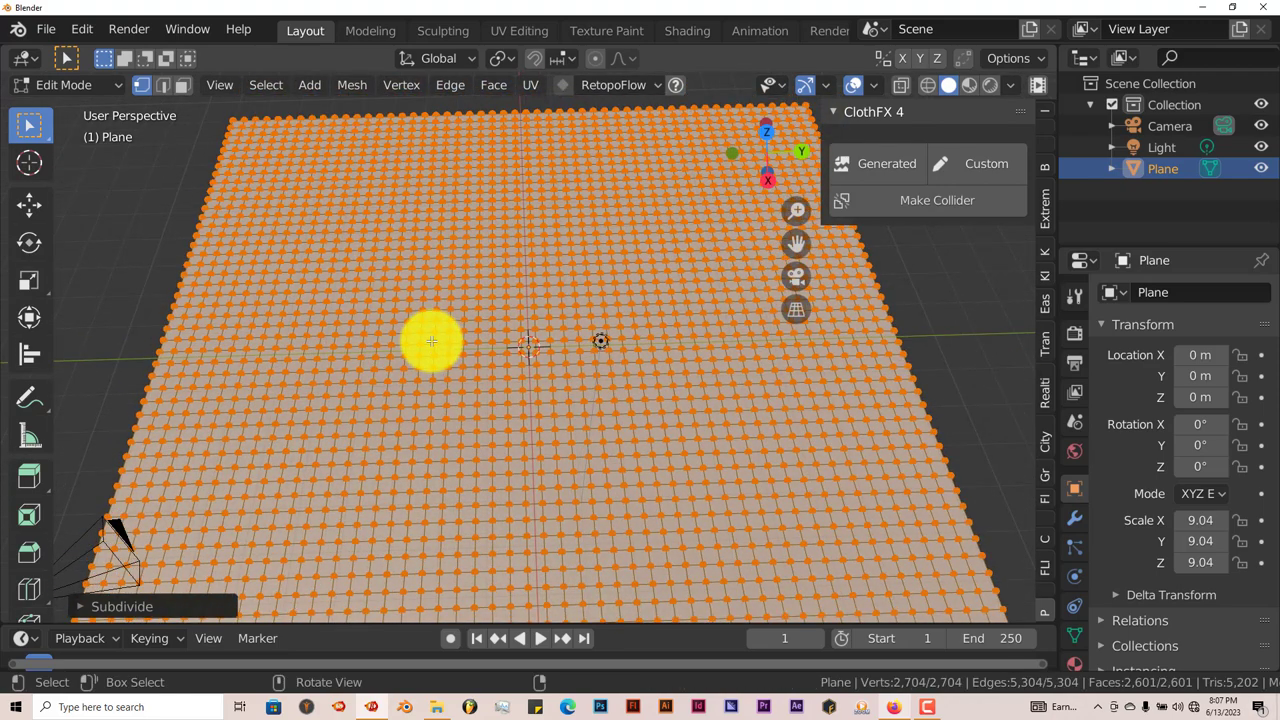
key("Tab")
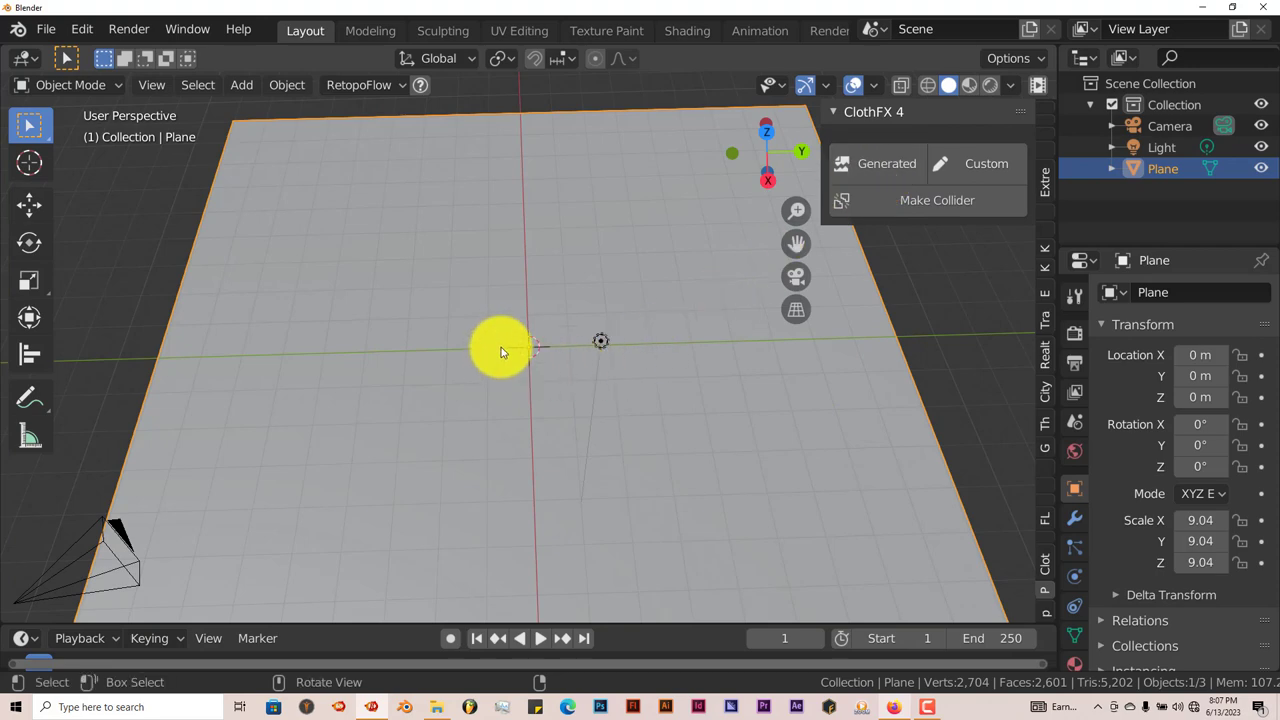
Generate the ClothFX 4 tear setup on the plane, adding TS_DOMAIN, and view its modifier stack.
mouse_move(511, 286)
middle_mouse_down()
mouse_move(509, 254)
mouse_move(505, 268)
middle_mouse_up()
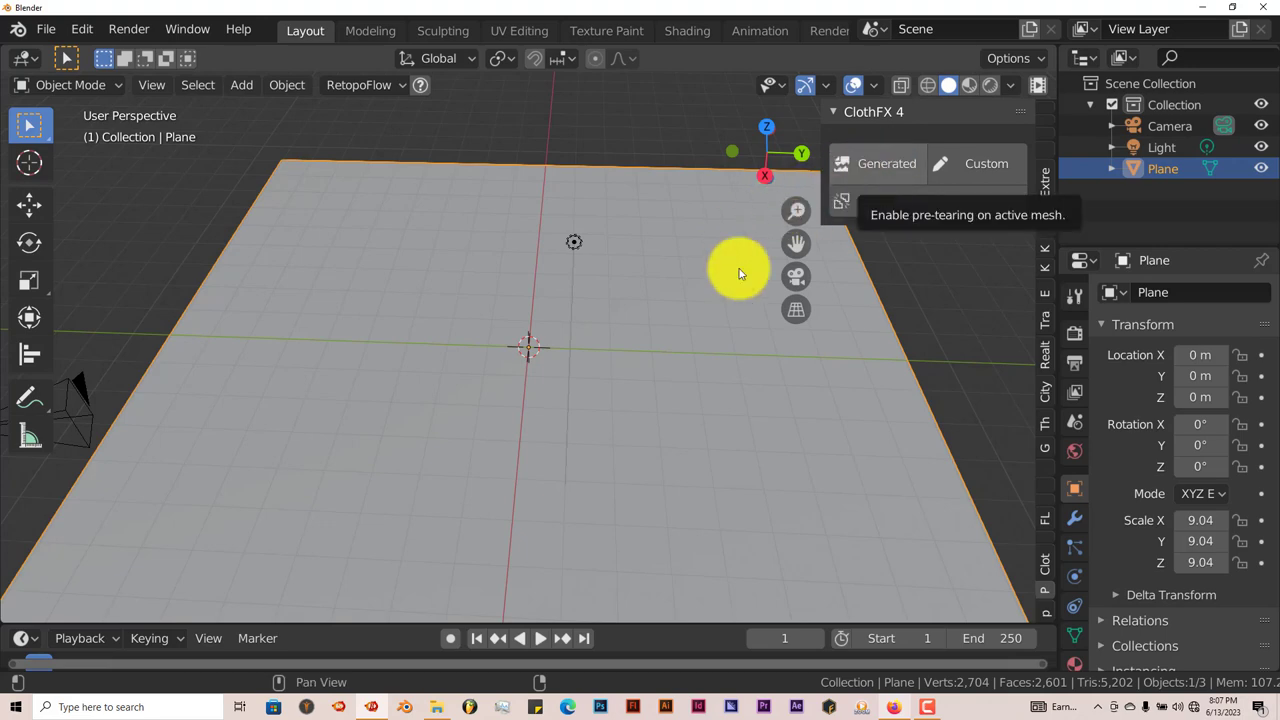
middle_click_drag(551, 380, 690, 290)
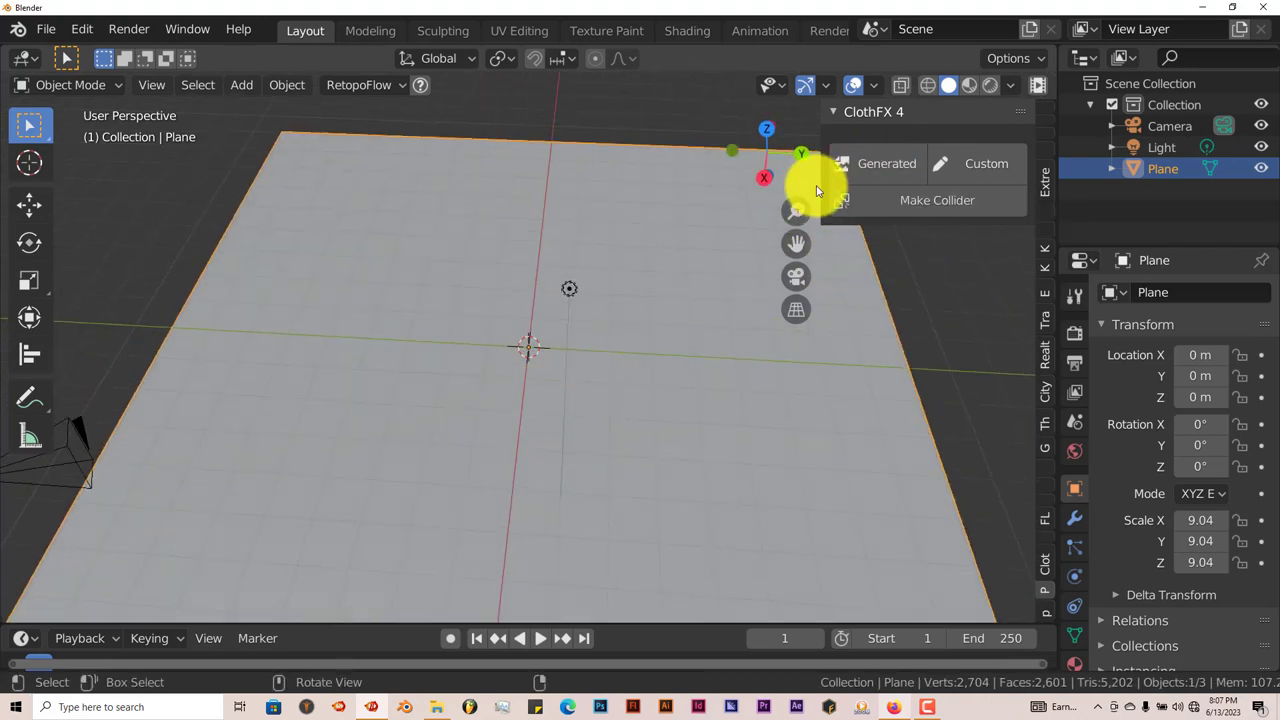
left_click(875, 160)
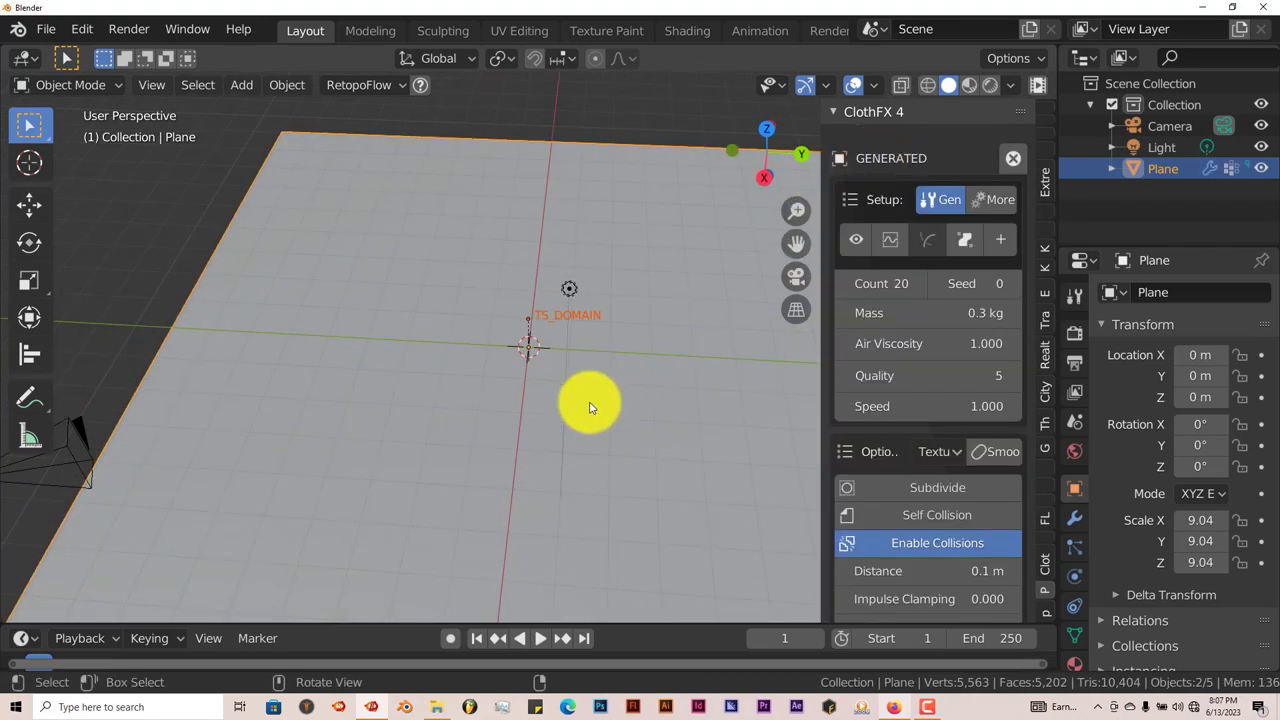
mouse_move(589, 406)
middle_mouse_down()
mouse_move(577, 394)
mouse_move(580, 407)
middle_mouse_up()
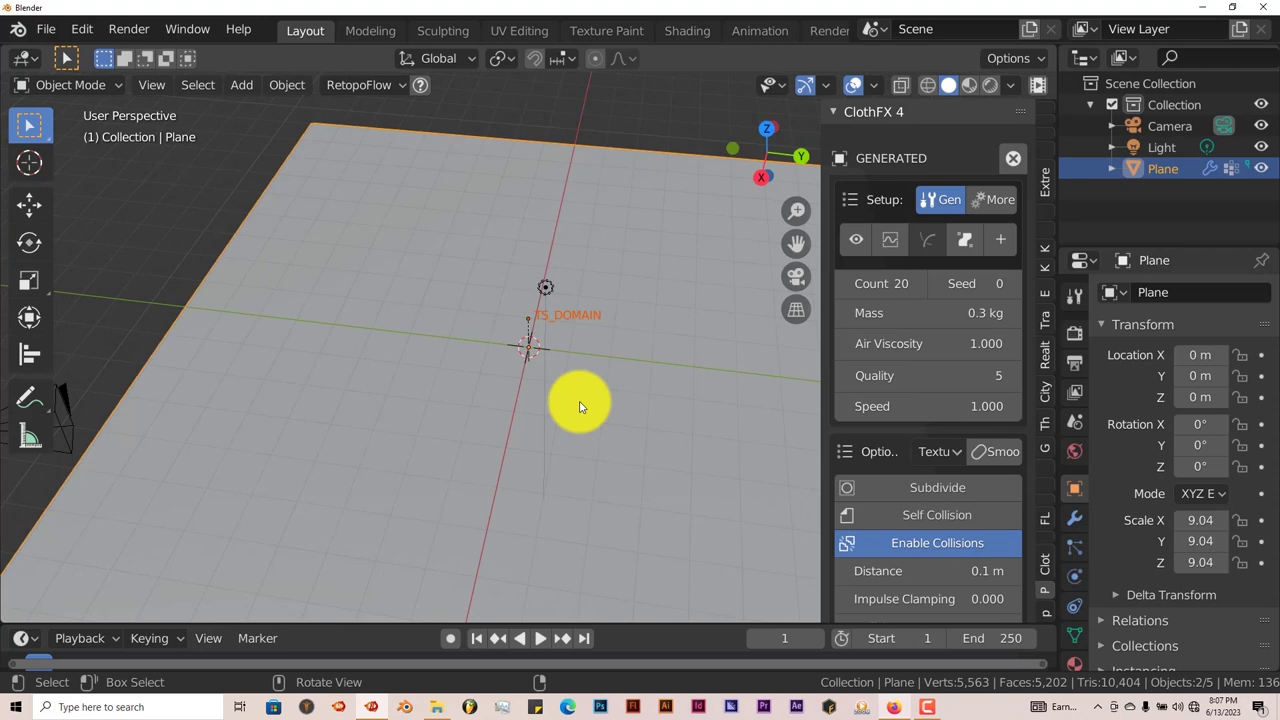
middle_click_drag(580, 428, 588, 392)
left_click(1076, 515)
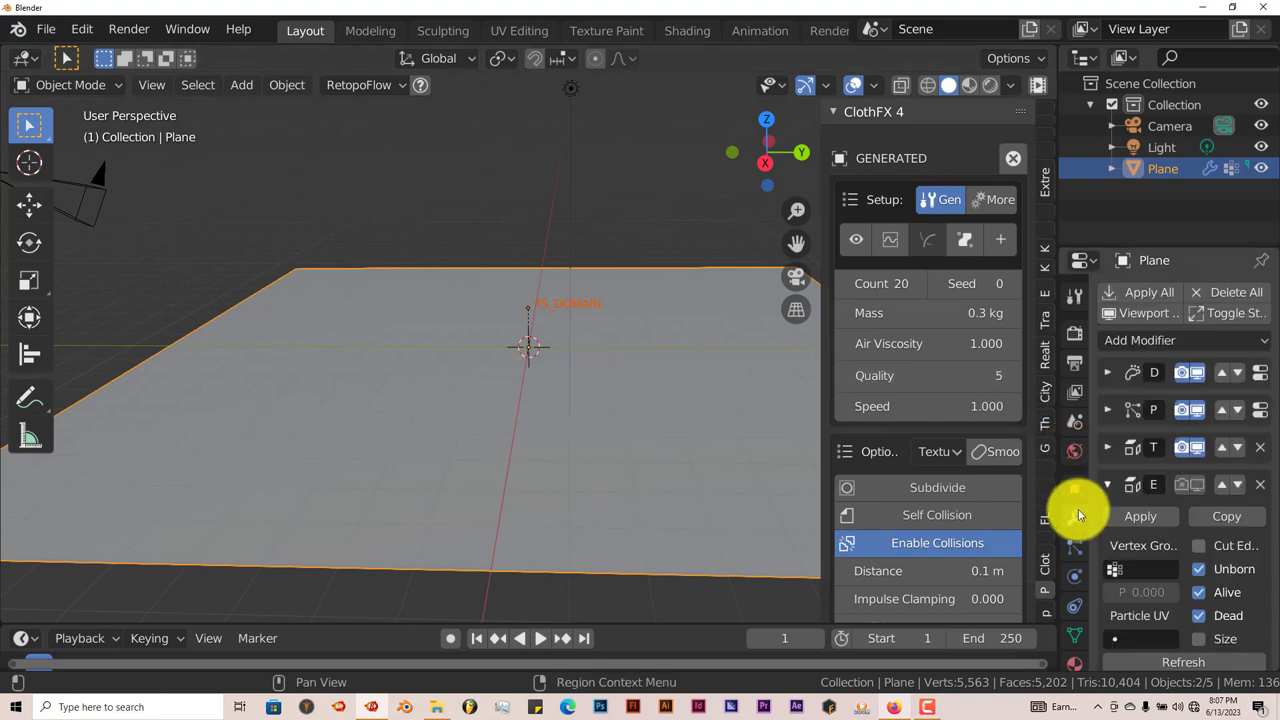
scroll(1165, 430, "down", 2)
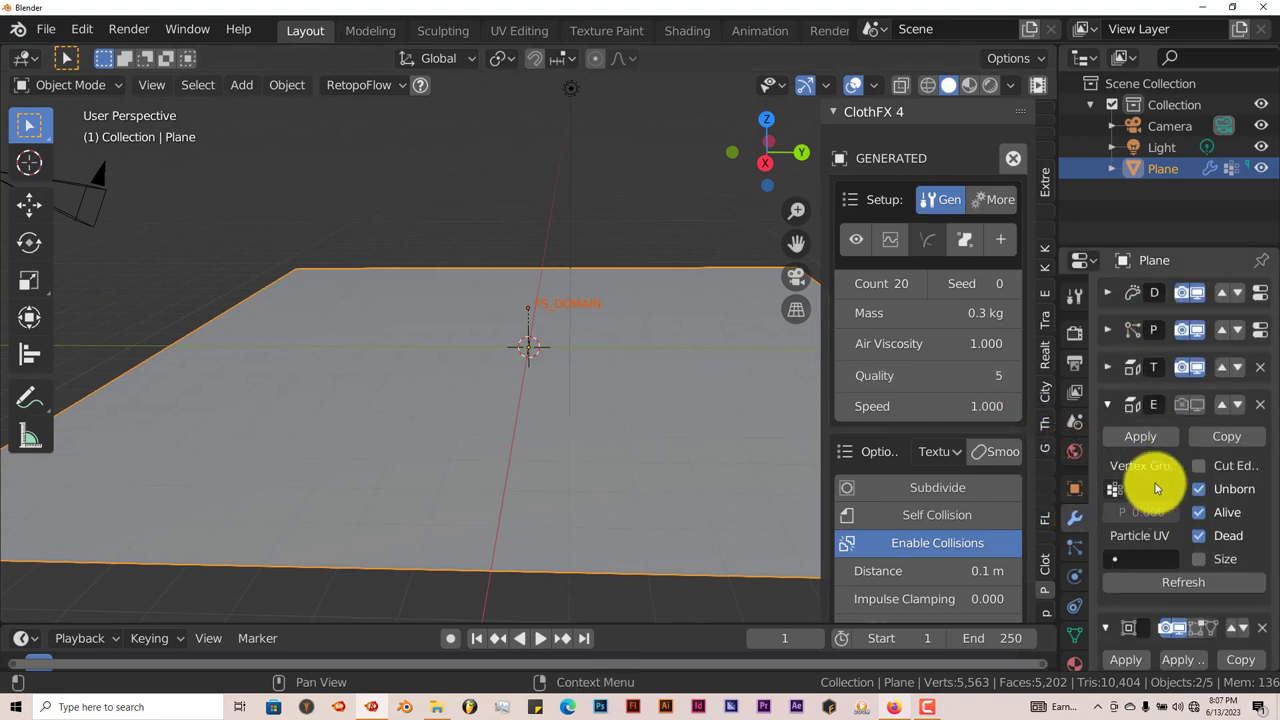
scroll(1150, 460, "up", 2)
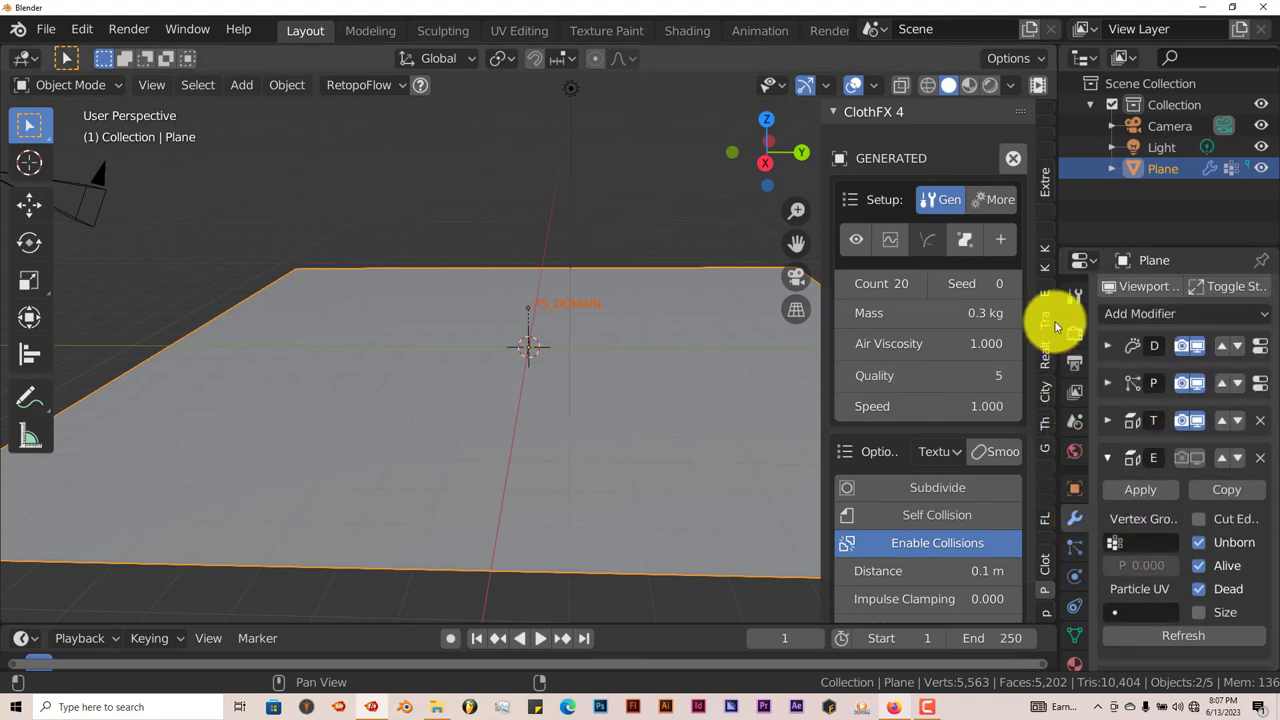
left_click_drag(1055, 327, 888, 316)
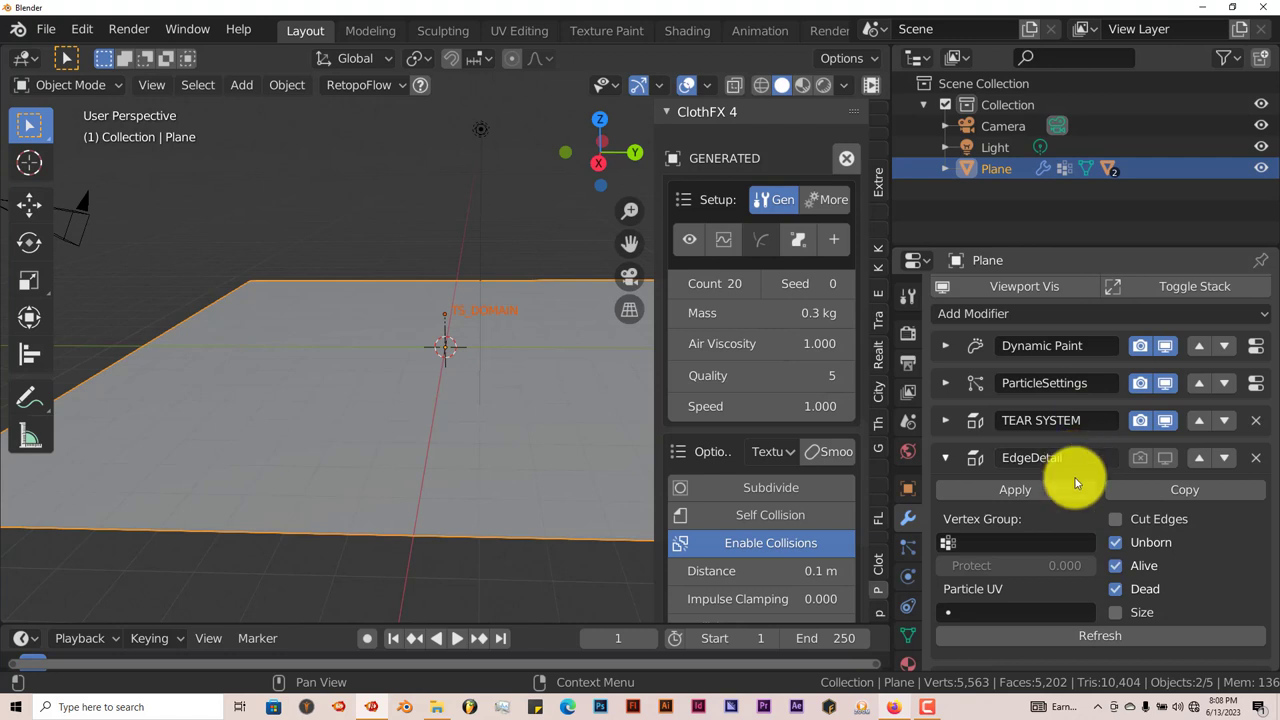
scroll(1066, 531, "down", 5)
scroll(1037, 506, "up", 3)
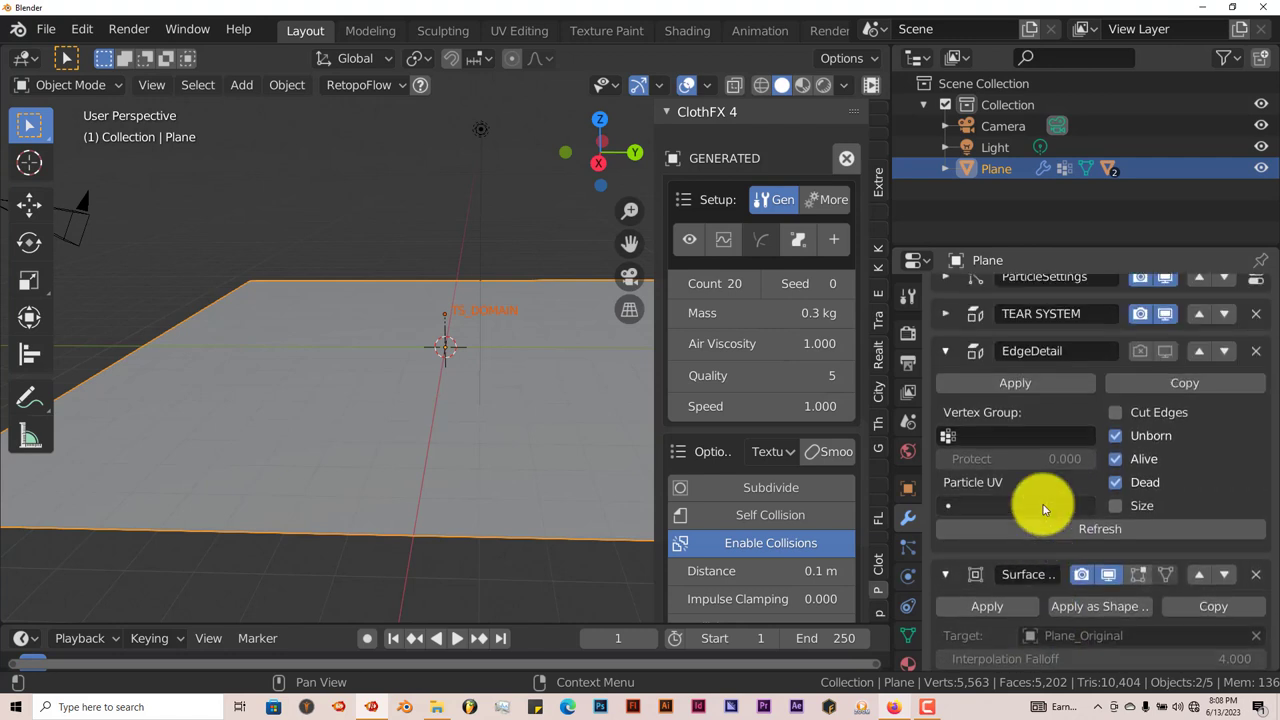
scroll(1040, 505, "down", 3)
scroll(1034, 500, "up", 2)
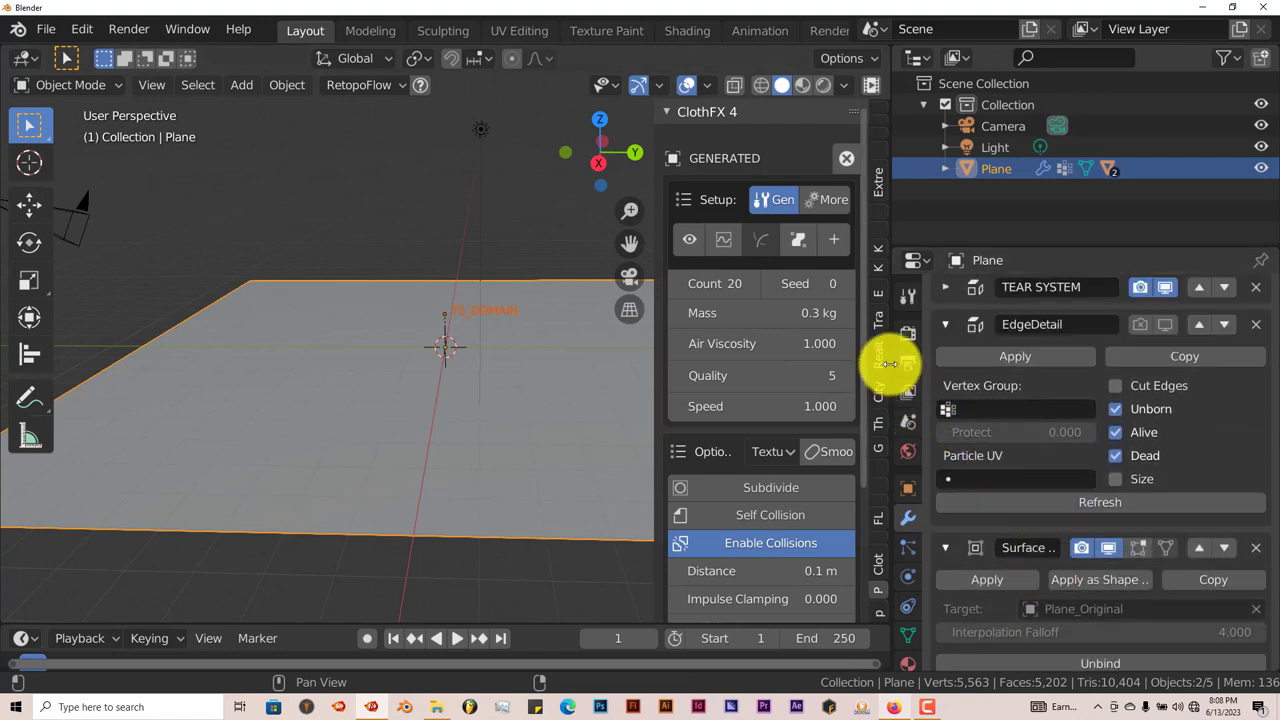
left_click_drag(889, 367, 1077, 371)
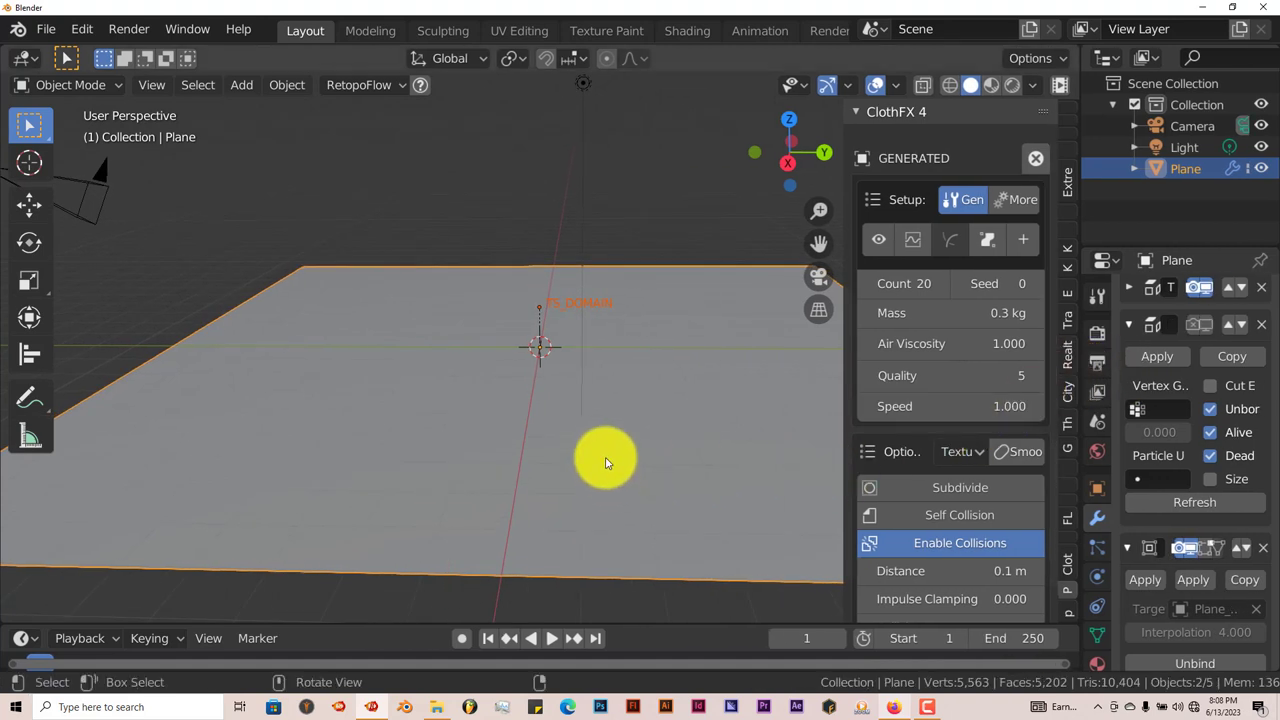
middle_click_drag(605, 462, 615, 481)
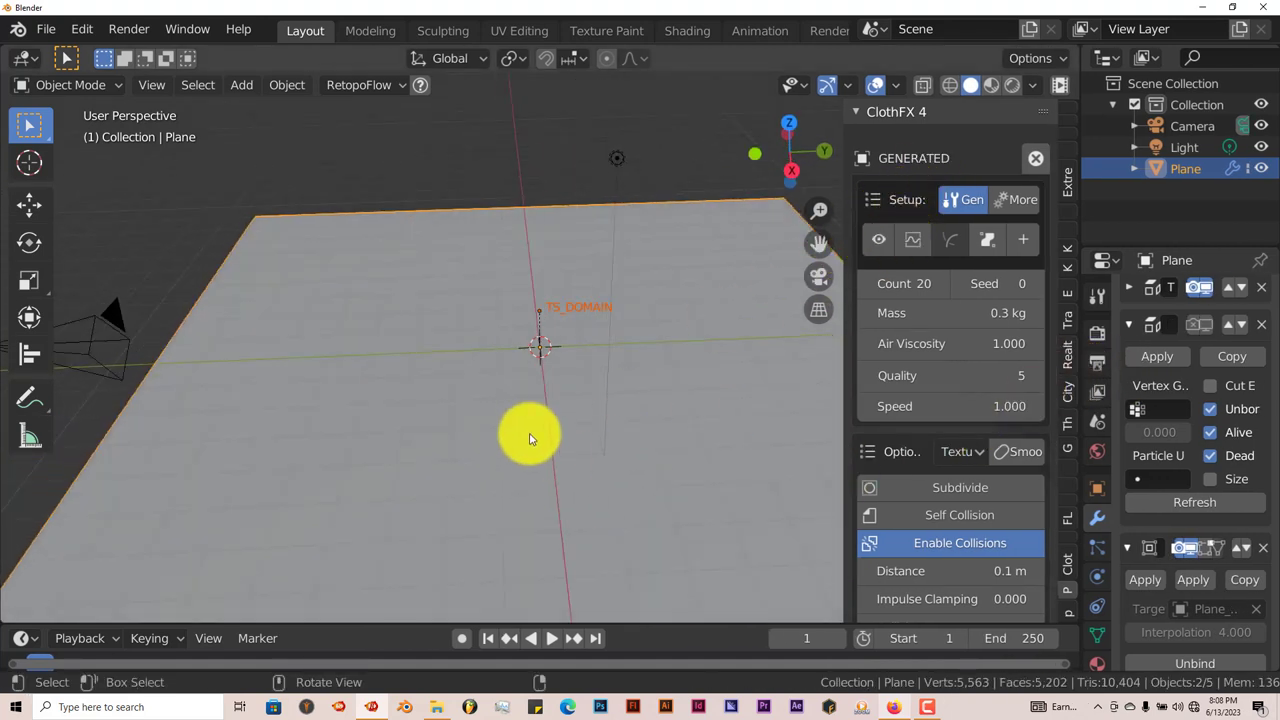
mouse_move(523, 434)
middle_mouse_down()
mouse_move(517, 417)
mouse_move(525, 442)
middle_mouse_up()
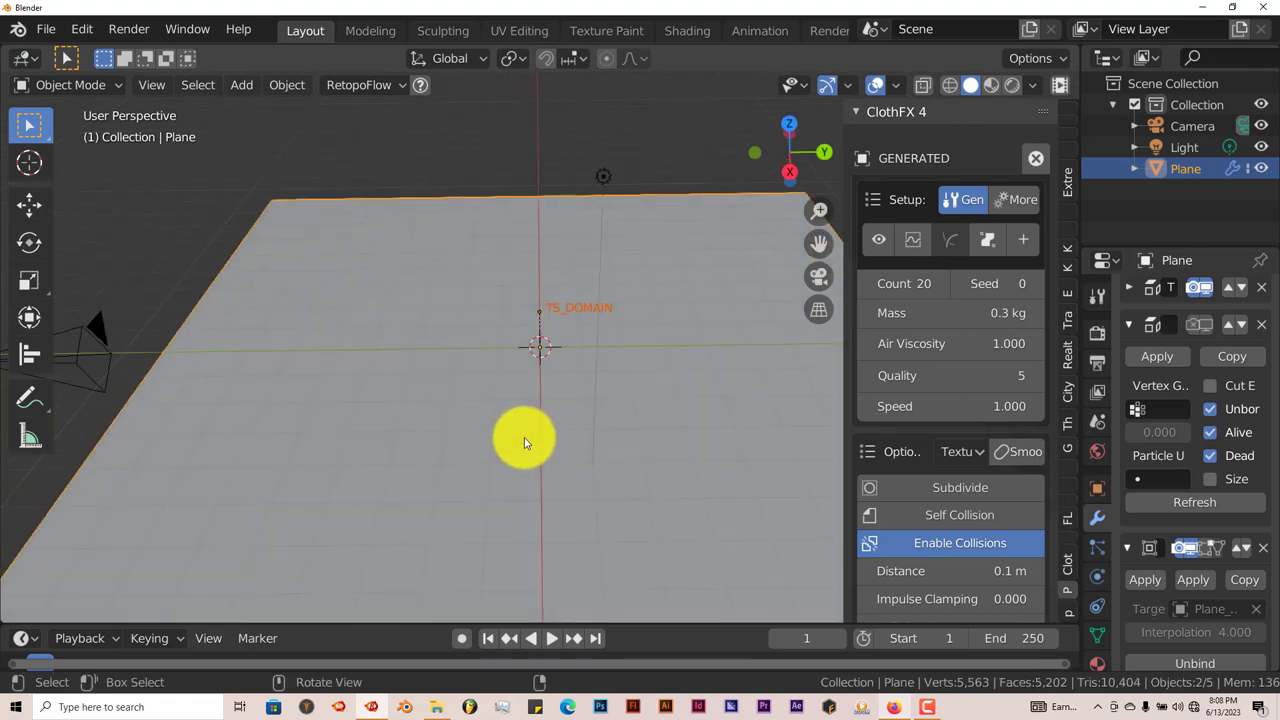
Enable the eye tear-preview toggle and inspect the jagged dark cracks across the plane.
left_click(877, 242)
middle_click_drag(474, 480, 463, 493)
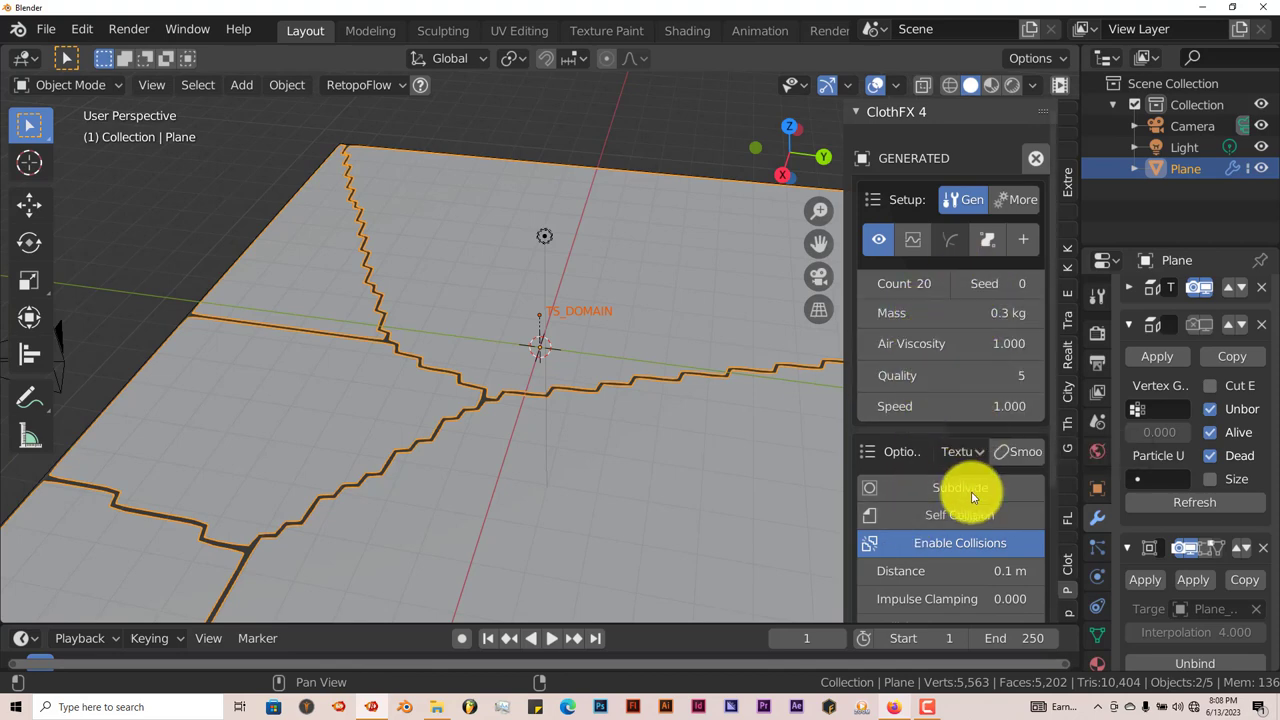
scroll(972, 497, "down", 3)
scroll(953, 471, "down", 1)
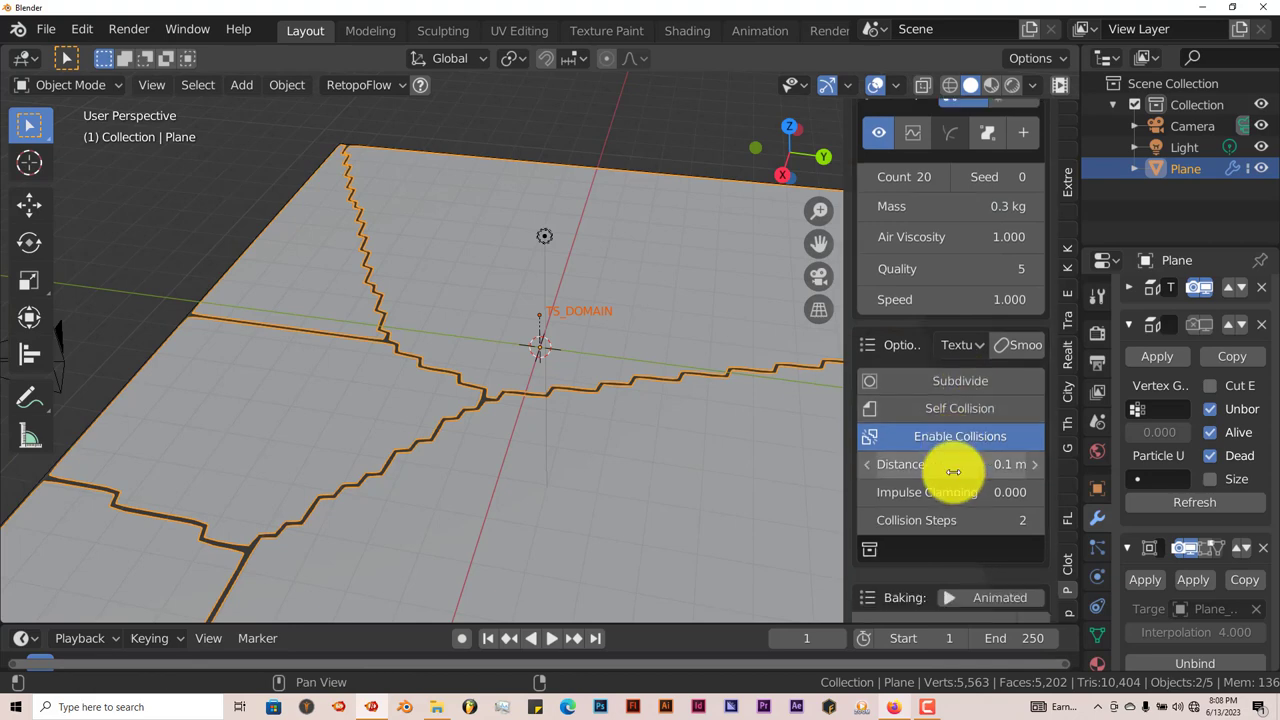
scroll(955, 471, "down", 3)
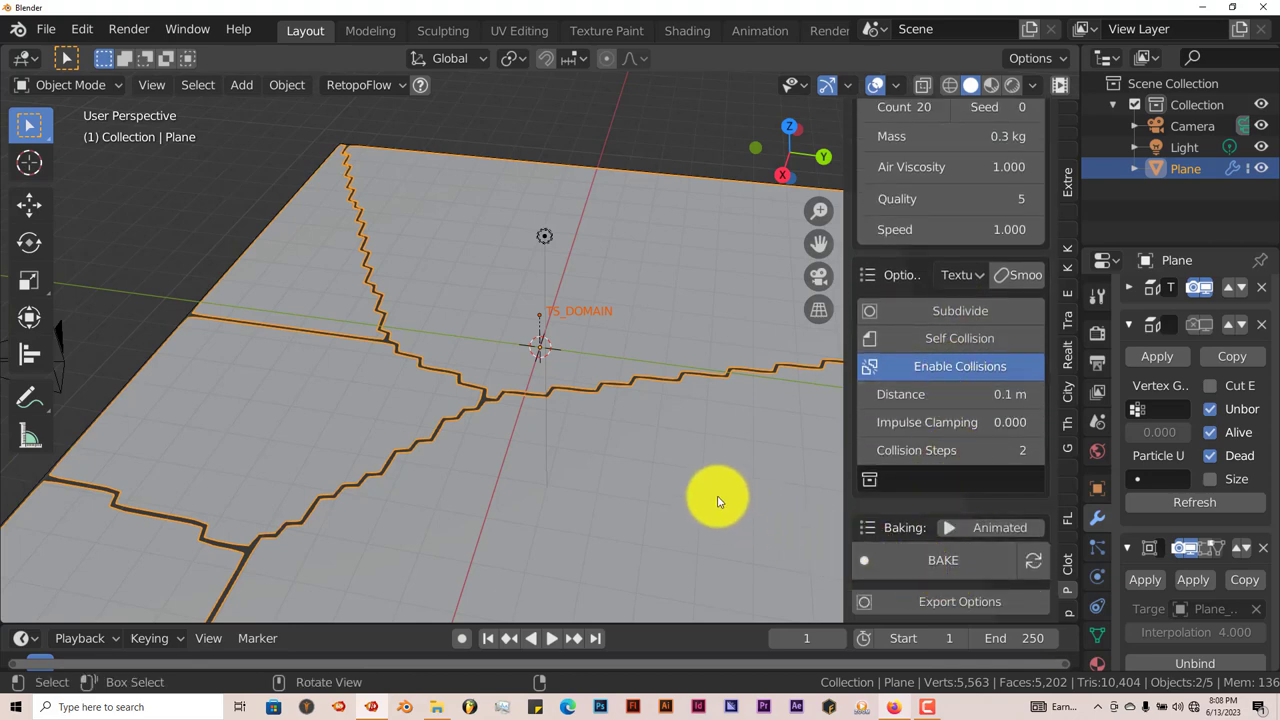
scroll(1048, 414, "up", 5)
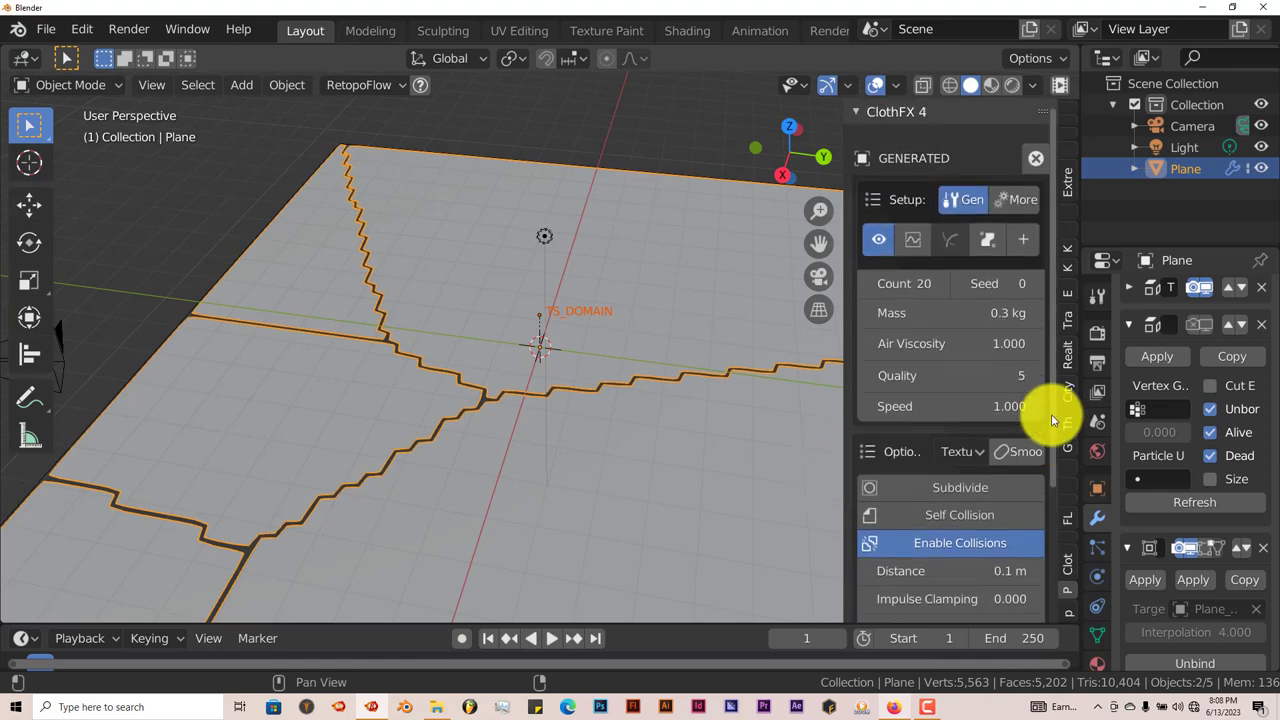
middle_click_drag(745, 400, 752, 423)
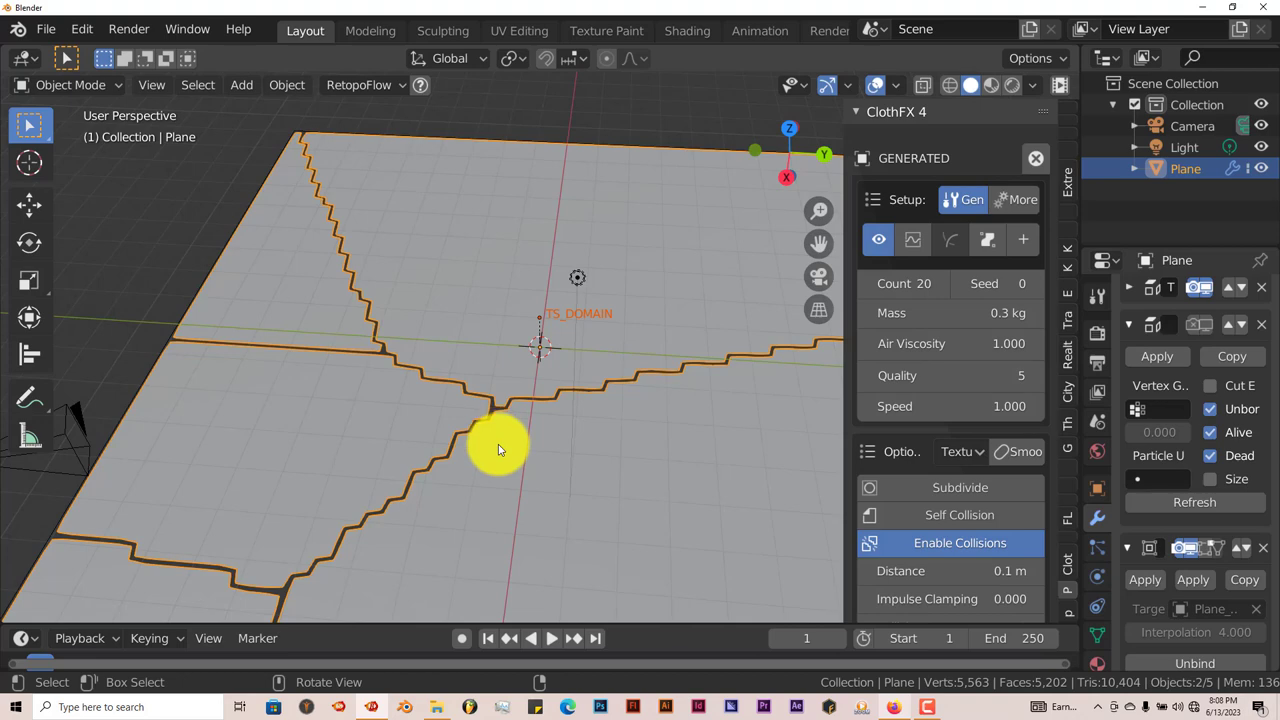
scroll(500, 449, "up", 3)
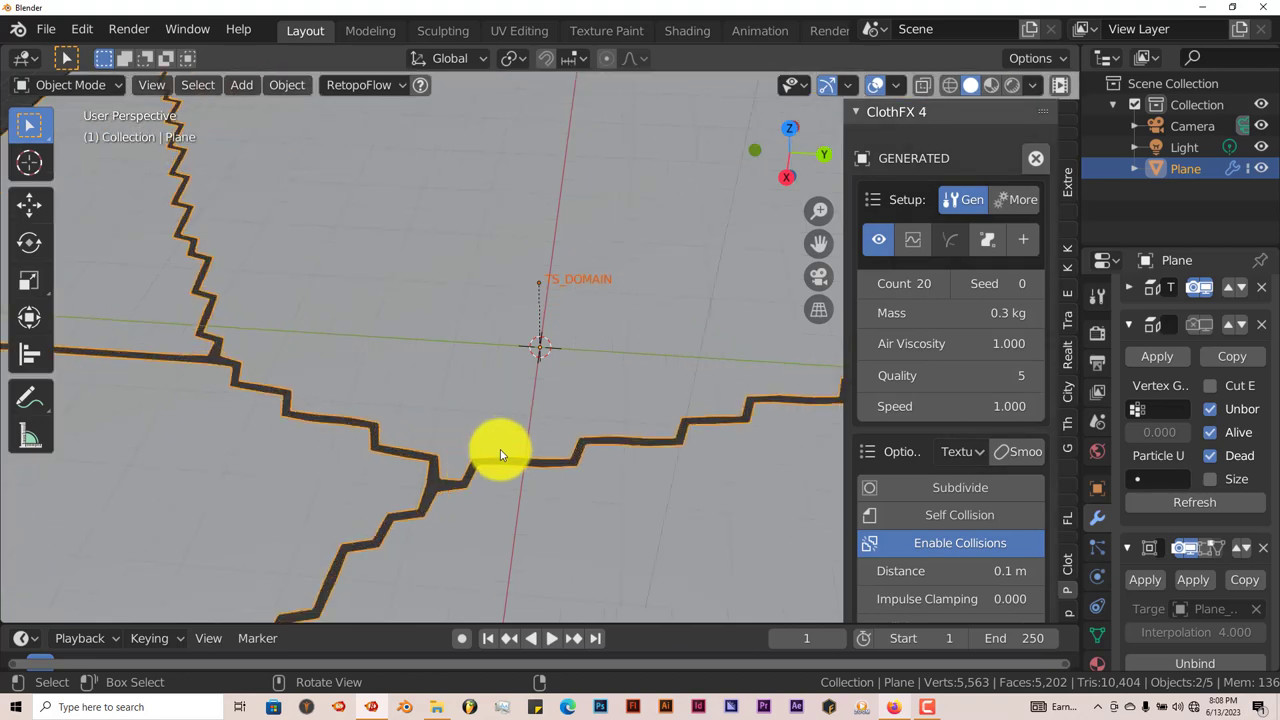
Toggle the jagged-edges option so the cracks become thinner seams, 5,717 vertices.
left_click(908, 240)
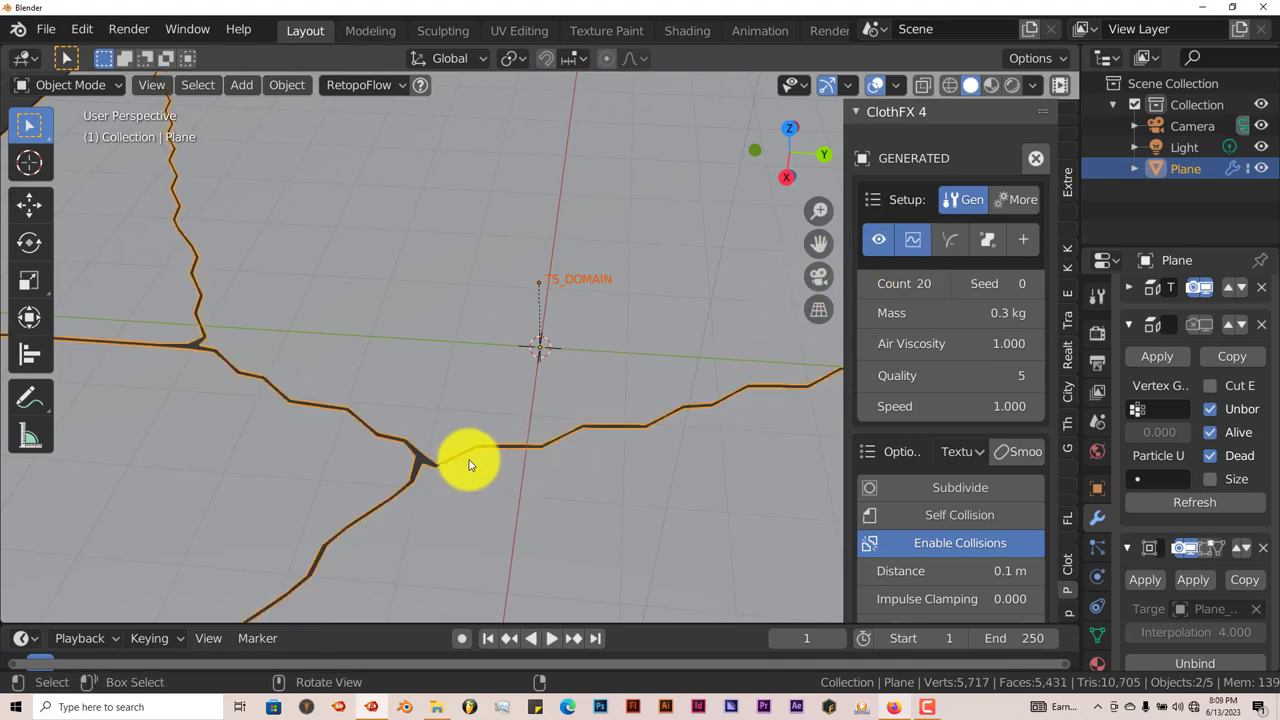
mouse_move(466, 457)
middle_mouse_down()
mouse_move(451, 449)
mouse_move(453, 477)
mouse_move(449, 451)
mouse_move(500, 423)
mouse_move(451, 486)
mouse_move(471, 457)
mouse_move(480, 472)
middle_mouse_up()
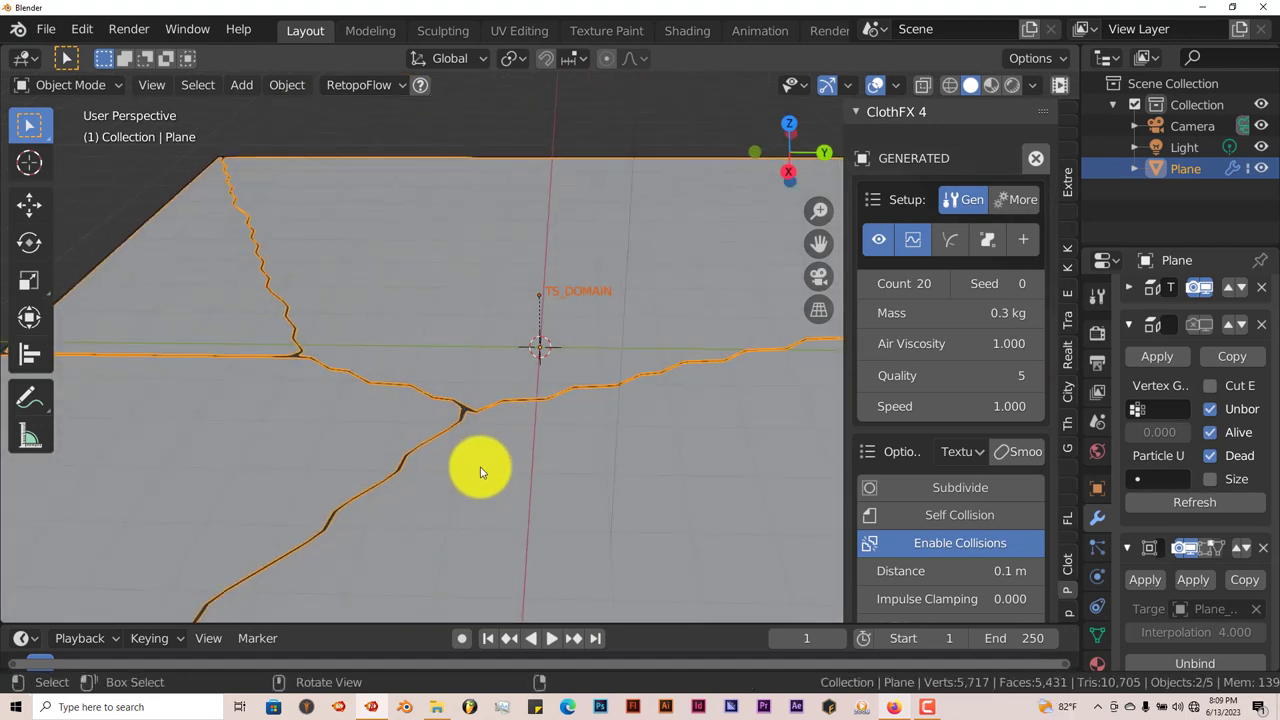
middle_click_drag(480, 472, 504, 507)
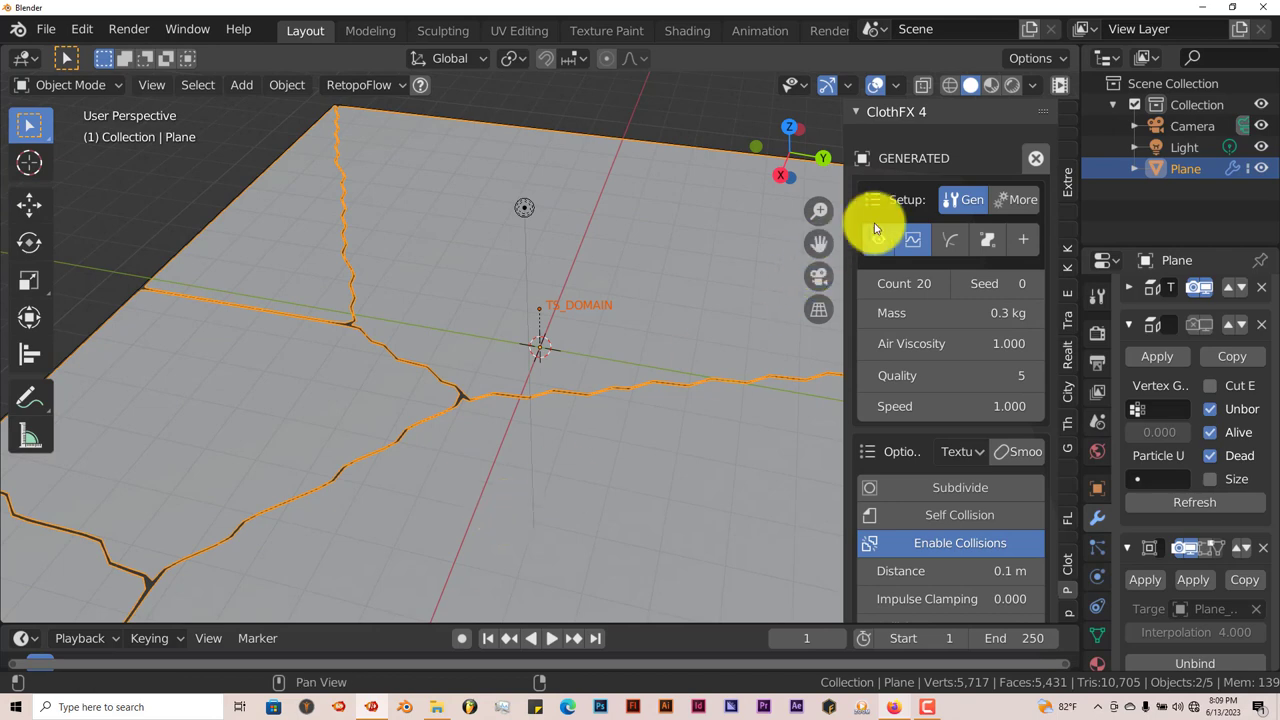
Enable Cut Edges to split the plane along its cracks, reaching 6,046 vertices and 5,595 faces.
left_click(955, 248)
middle_click_drag(417, 447, 380, 391)
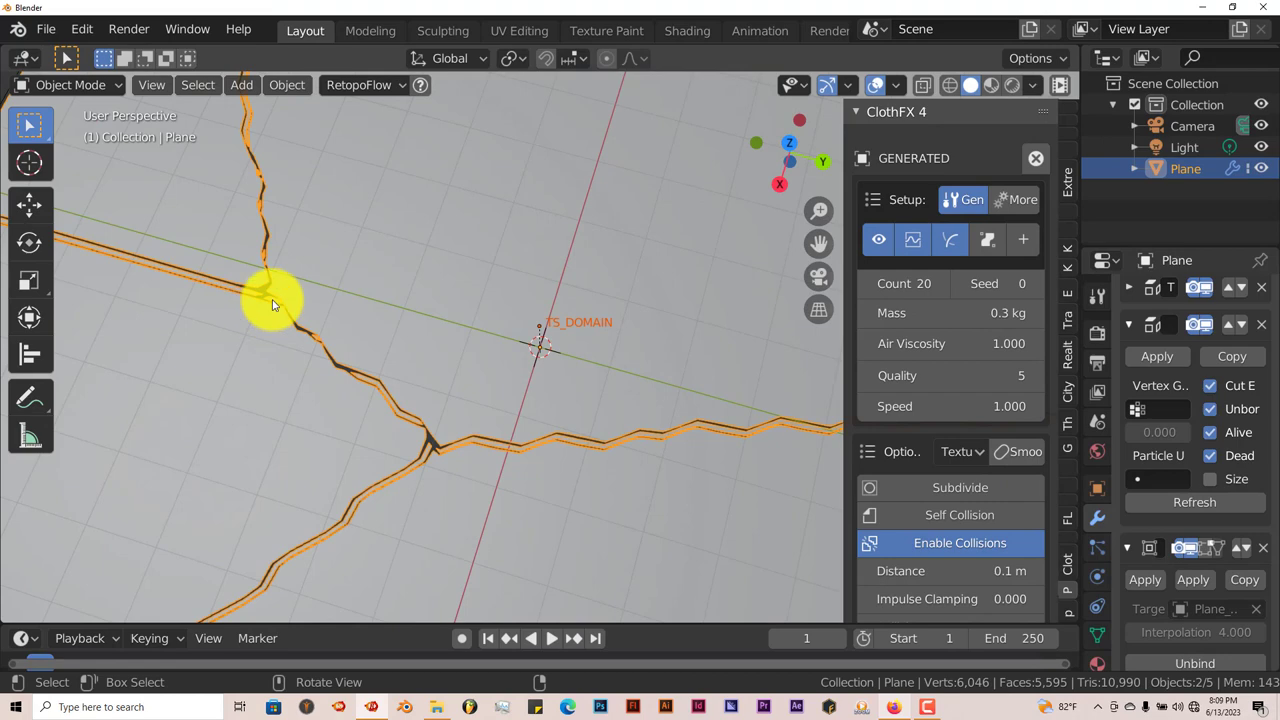
middle_click_drag(484, 463, 506, 403)
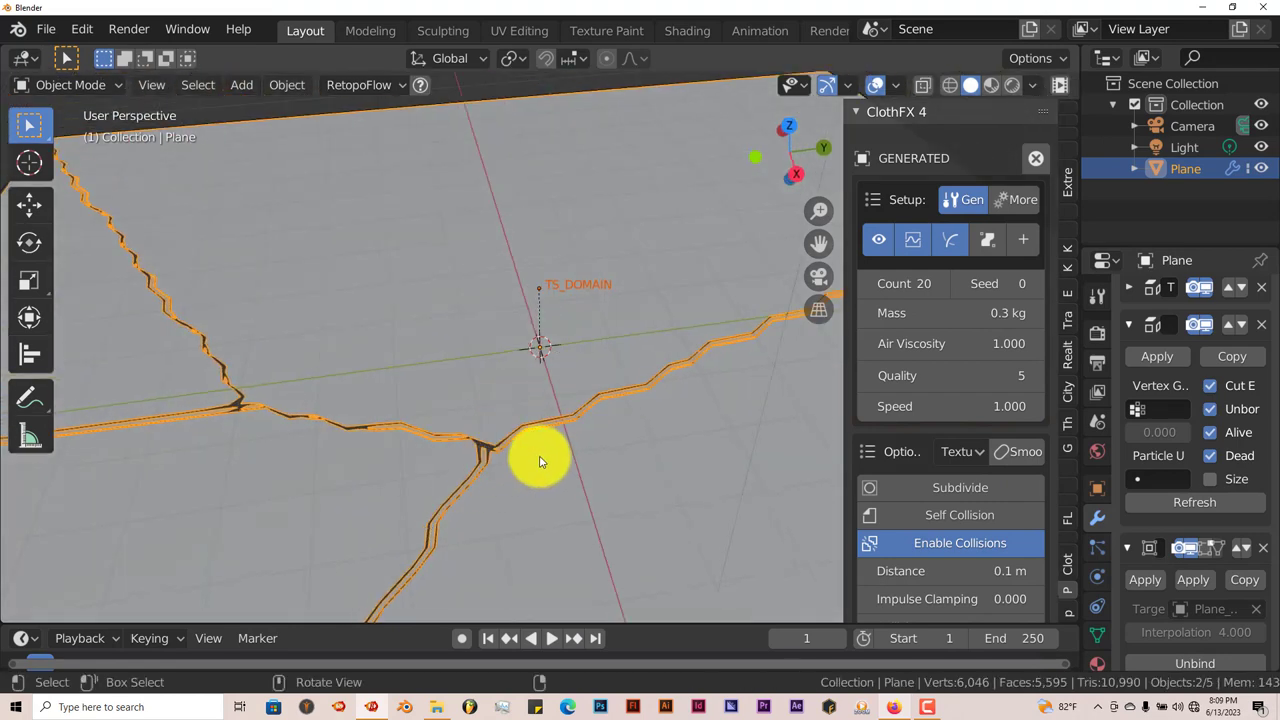
scroll(503, 480, "down", 4)
middle_click_drag(503, 480, 476, 490)
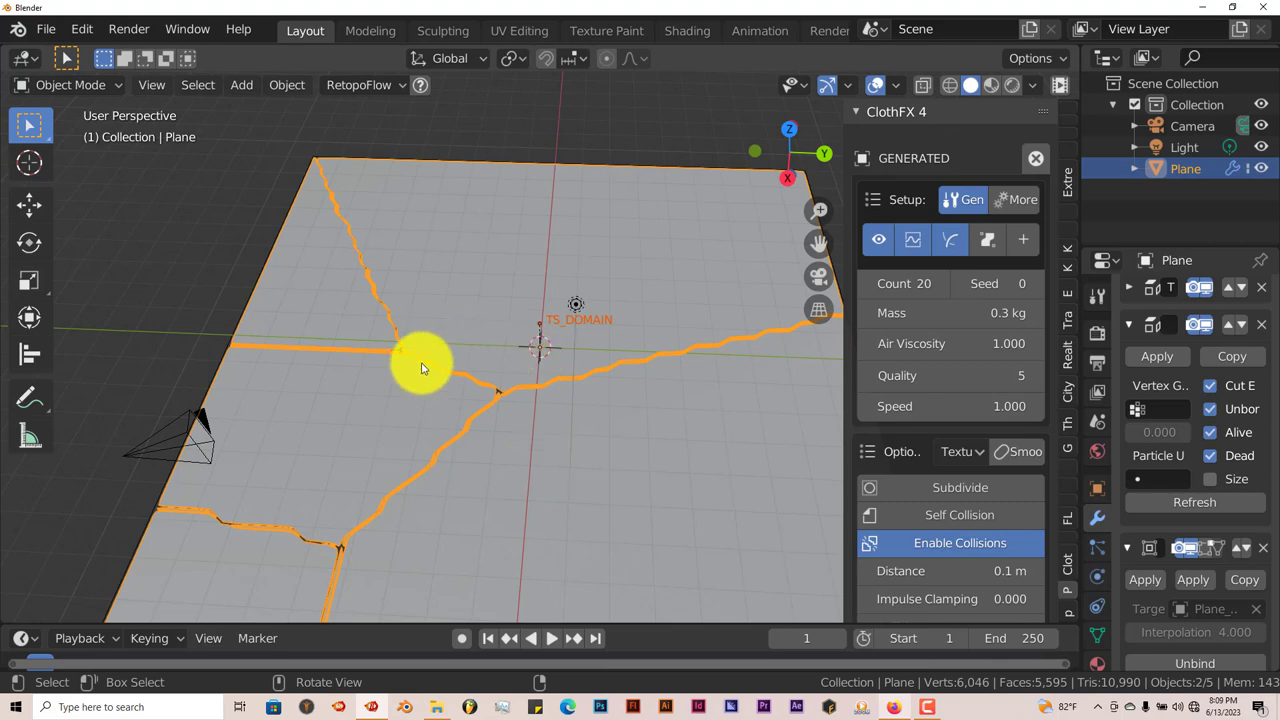
middle_click_drag(420, 363, 457, 320)
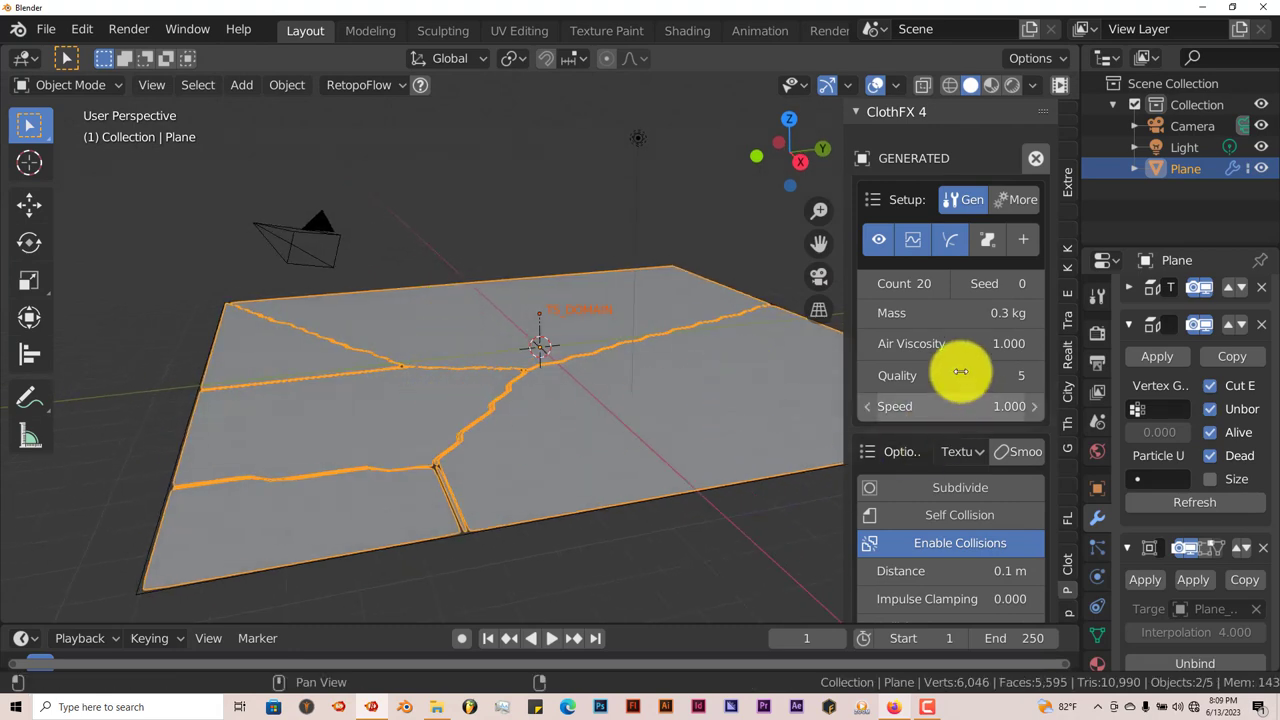
Launch the Cloth Pin Editor on Plane_Original's 2,704-vertex mesh and widen the ClothFX panel.
left_click(989, 245)
middle_click_drag(477, 357, 451, 409)
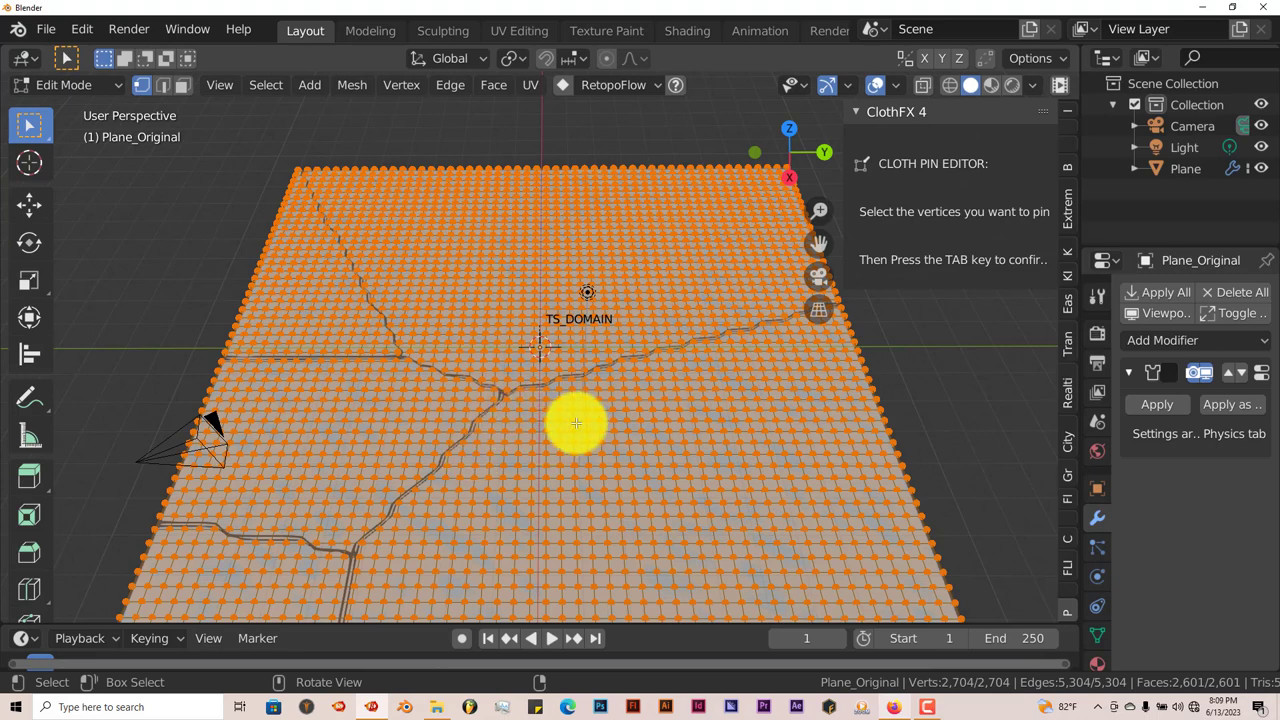
mouse_move(580, 434)
middle_mouse_down()
mouse_move(551, 420)
mouse_move(565, 427)
middle_mouse_up()
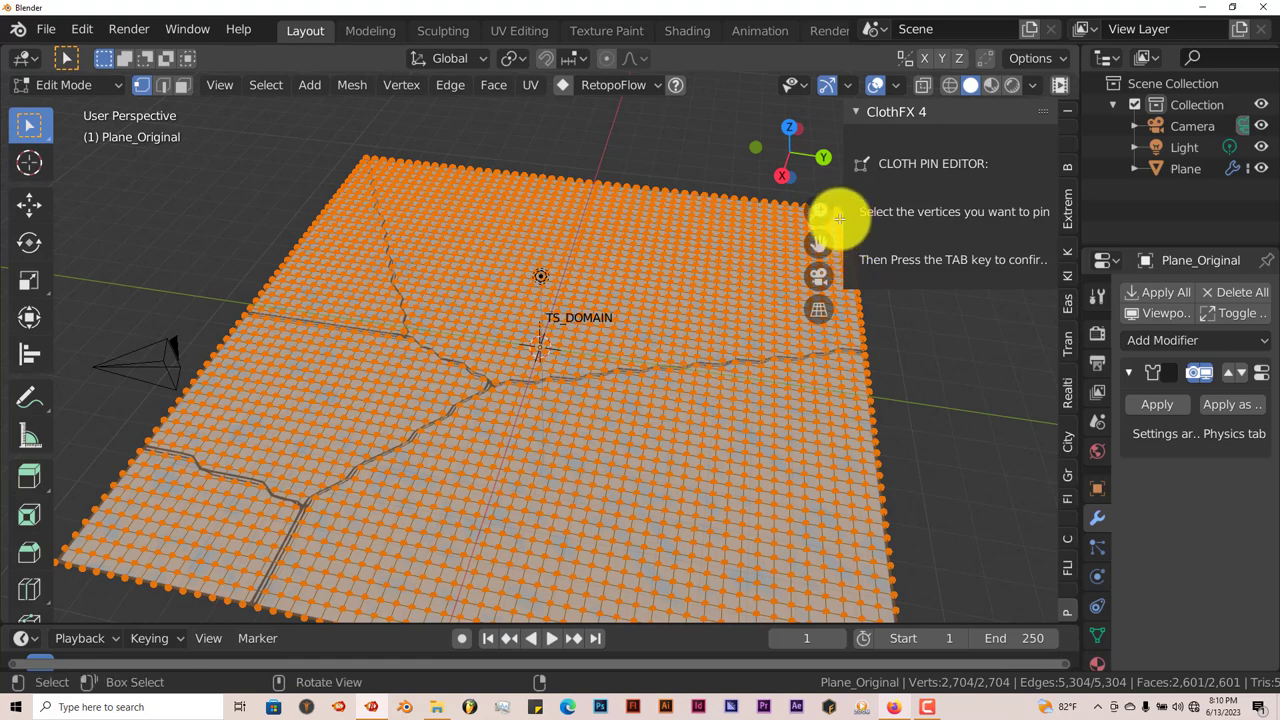
left_click_drag(843, 213, 768, 217)
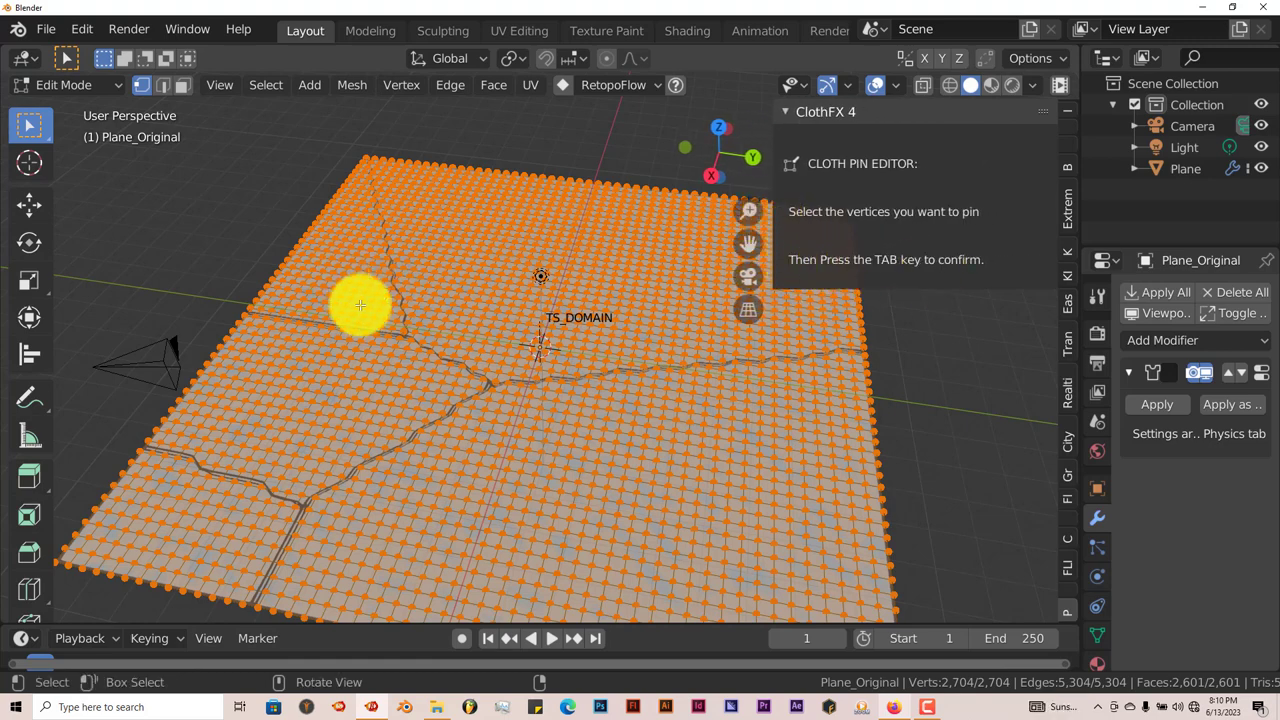
Deselect all, select Plane_Original's four corner vertices, and confirm them as pins.
key("alt+a")
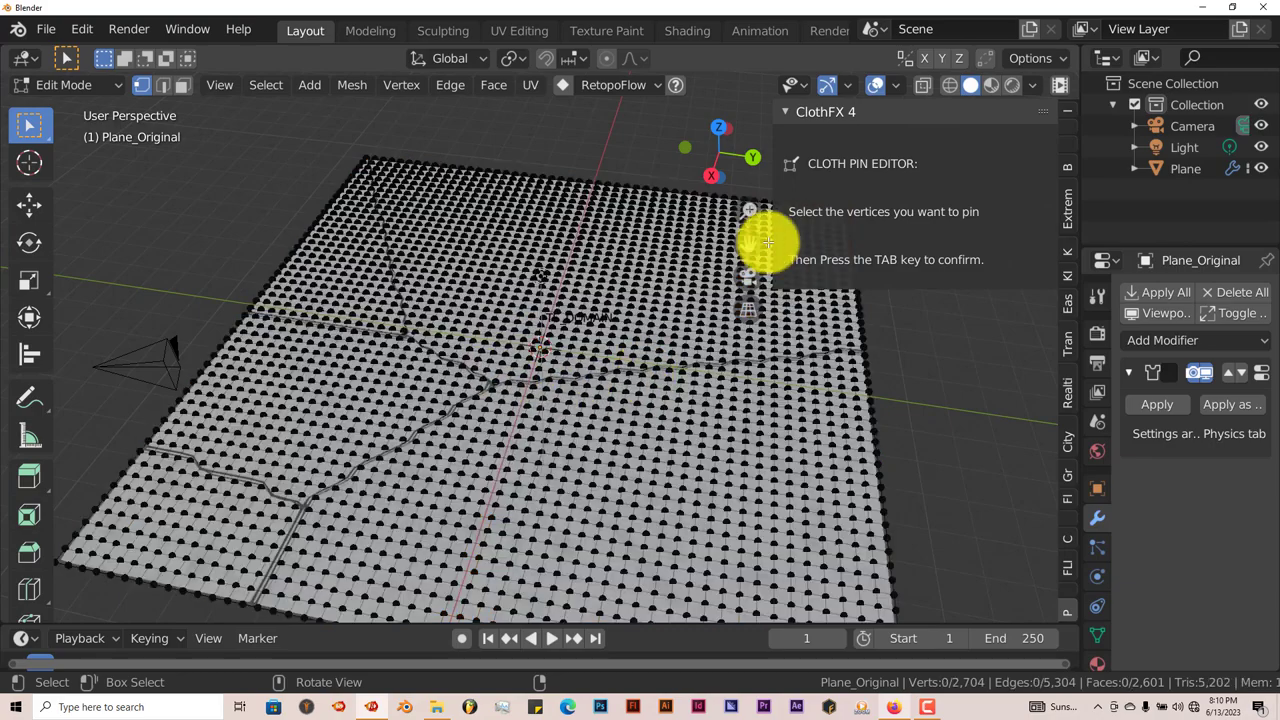
left_click_drag(748, 262, 750, 355)
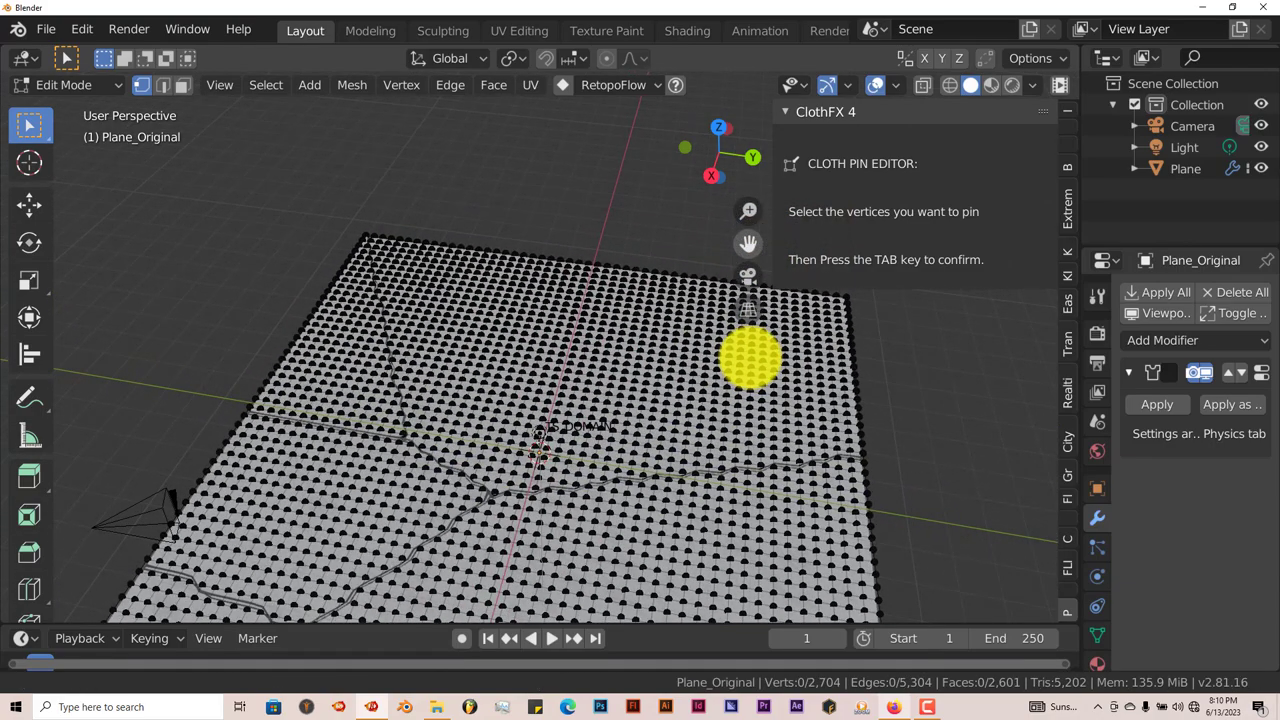
scroll(460, 254, "up", 2)
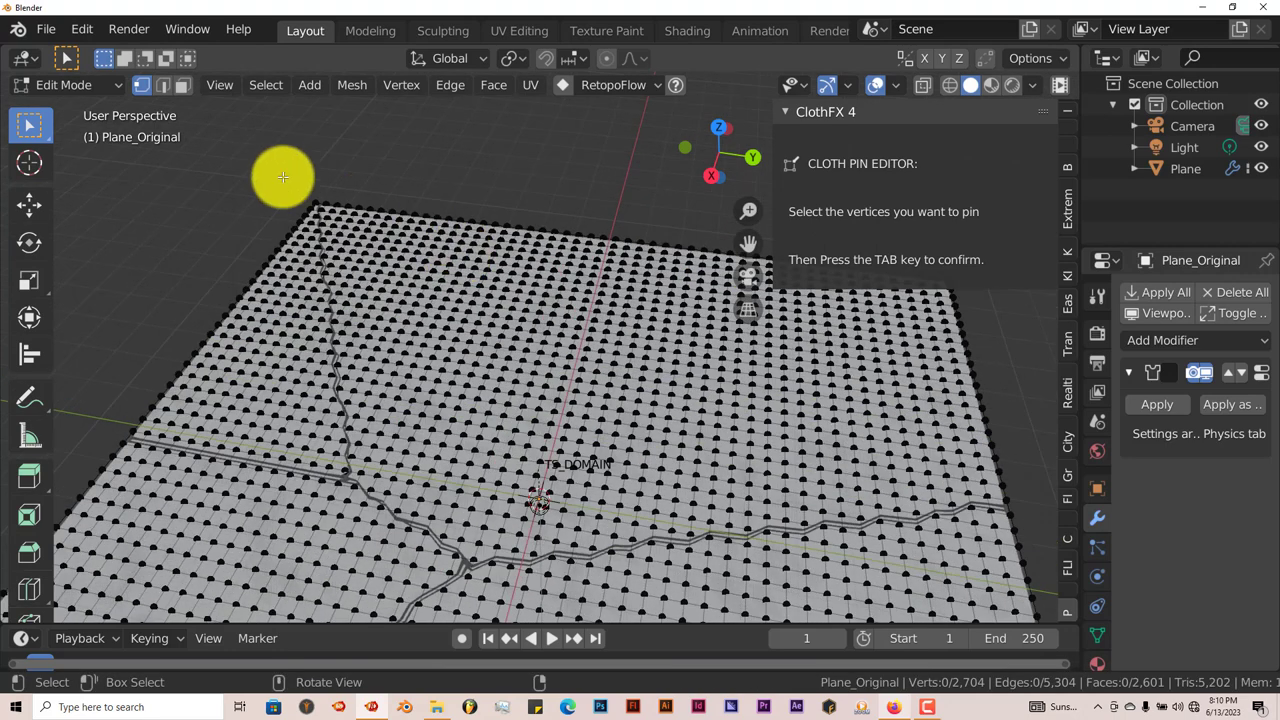
left_click(311, 195)
left_click_drag(750, 243, 423, 180)
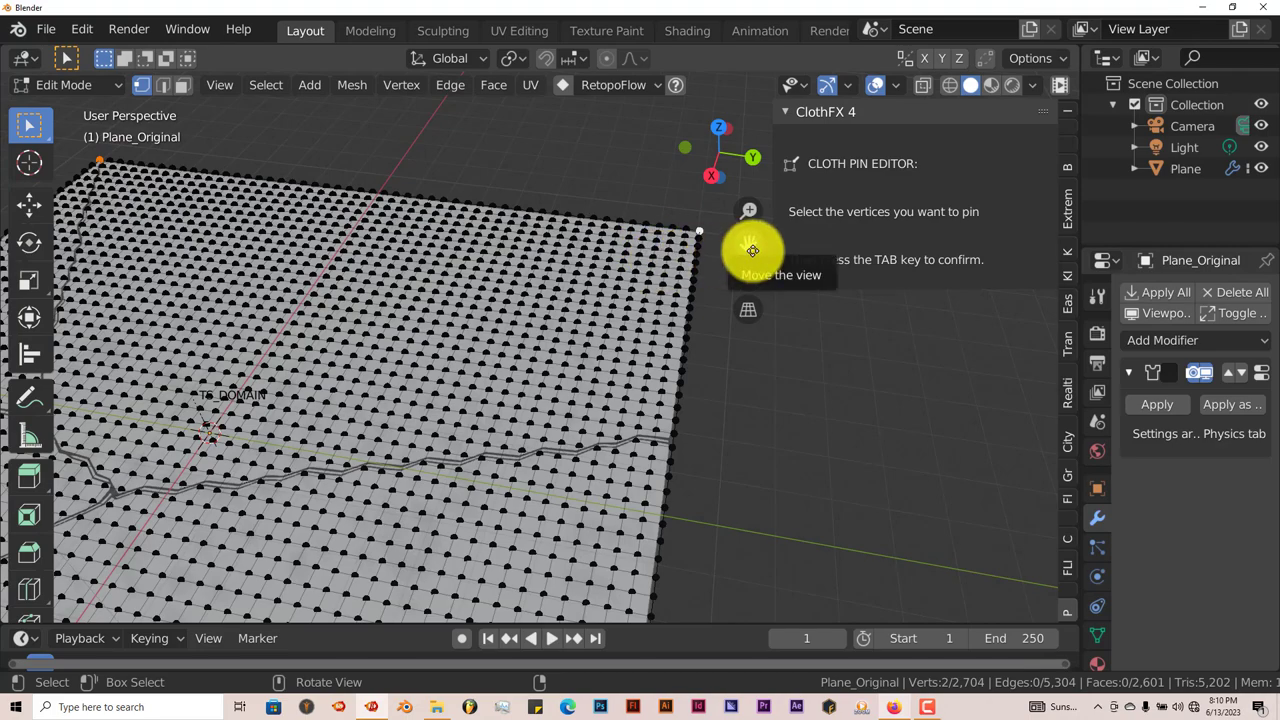
left_click_drag(749, 243, 836, 505)
scroll(743, 420, "down", 4)
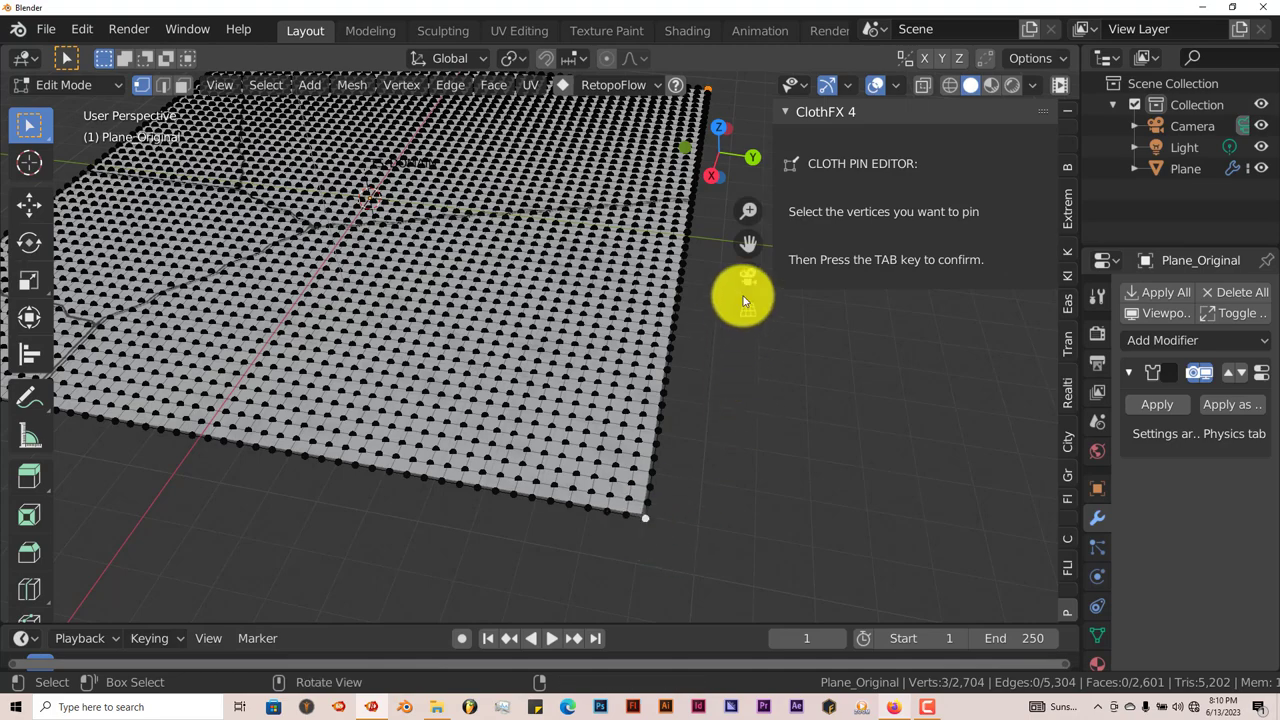
mouse_move(753, 243)
left_mouse_down()
mouse_move(1020, 251)
mouse_move(749, 243)
left_mouse_up()
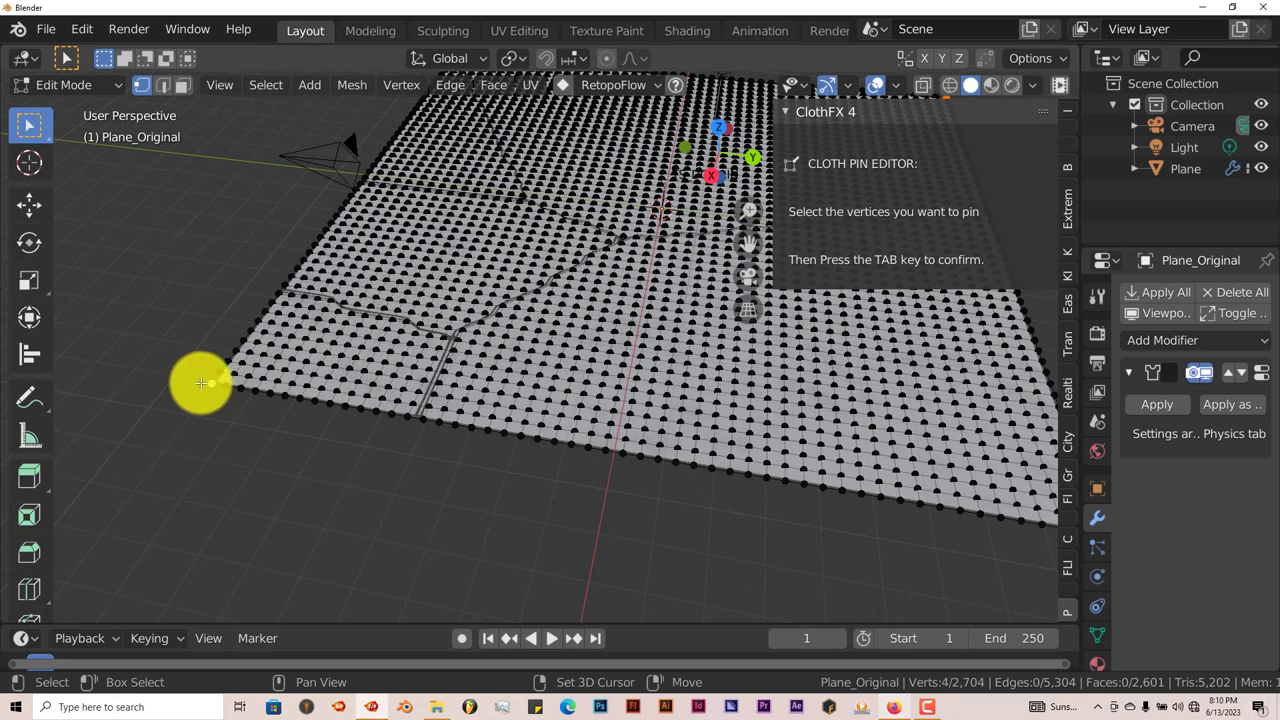
key("Tab")
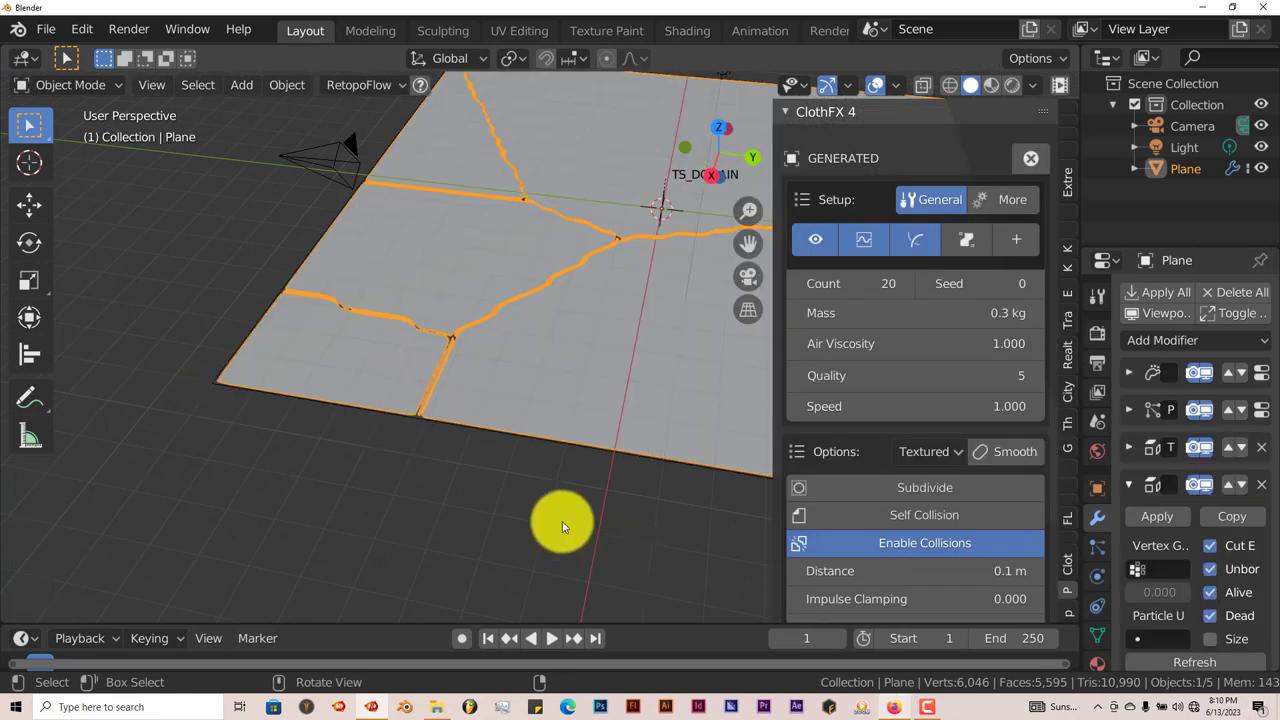
left_click_drag(750, 243, 586, 343)
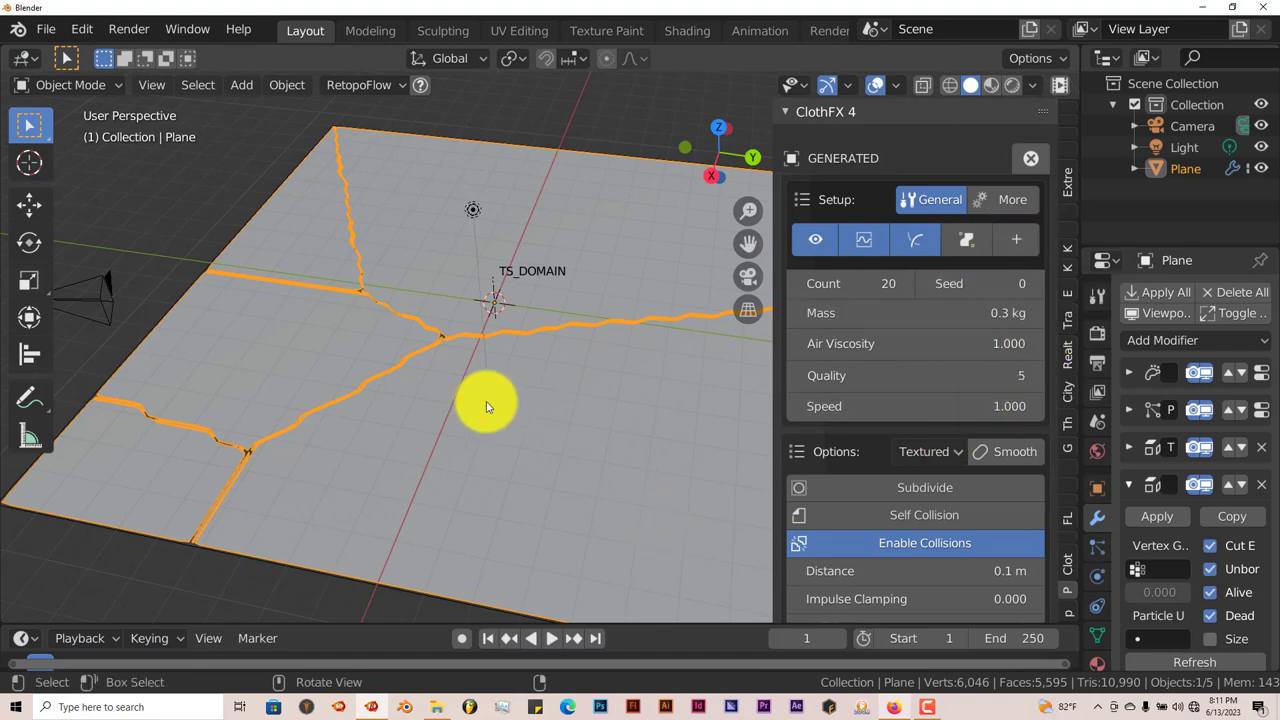
scroll(473, 381, "down", 3)
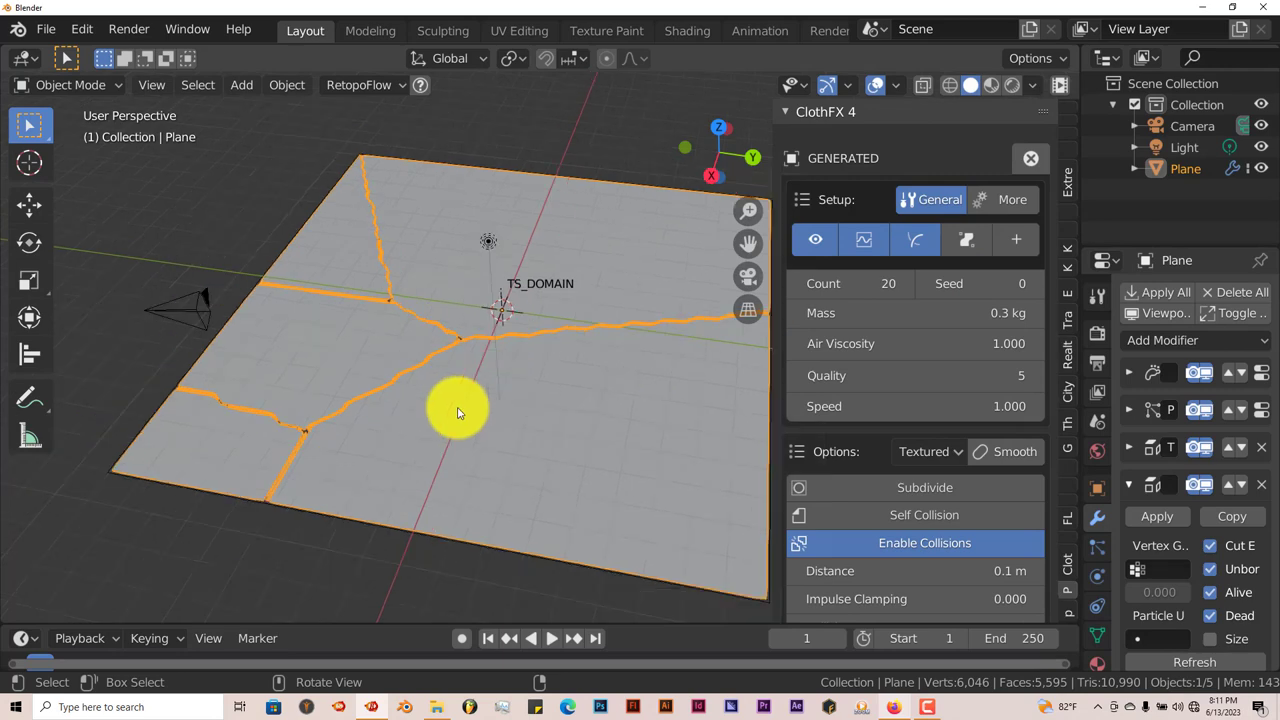
middle_click_drag(471, 394, 494, 391)
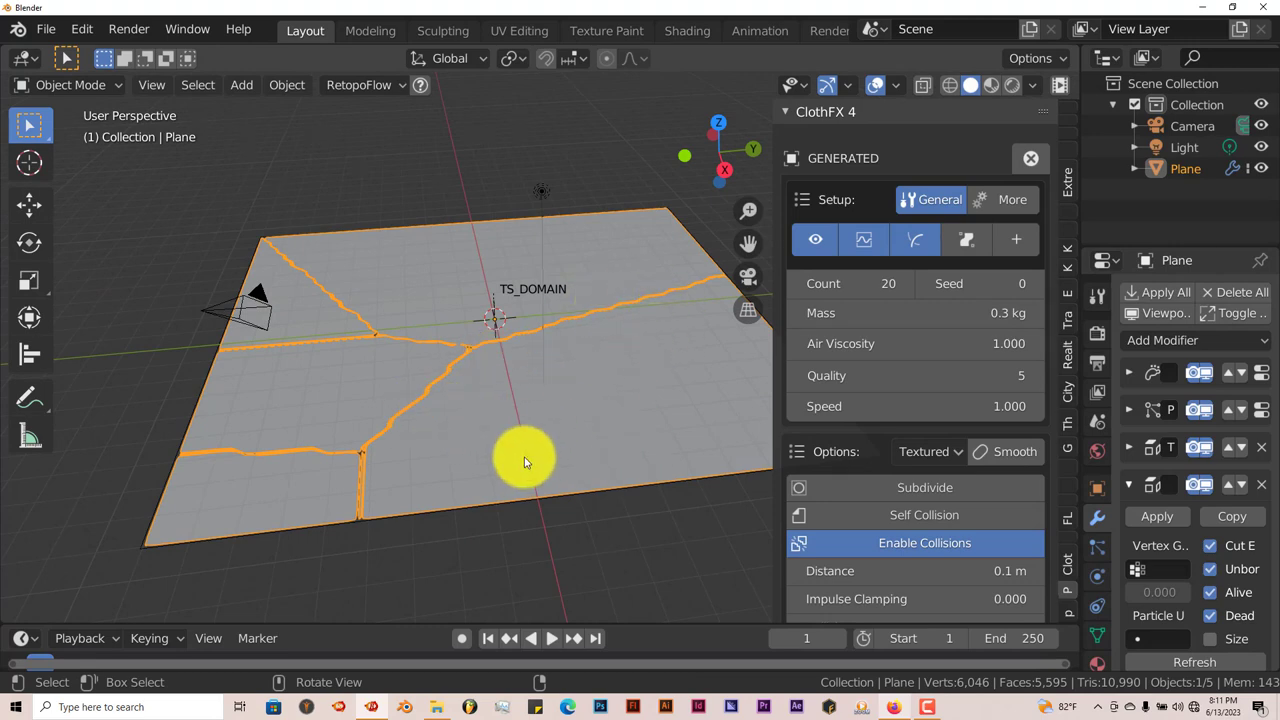
middle_click_drag(517, 457, 560, 440)
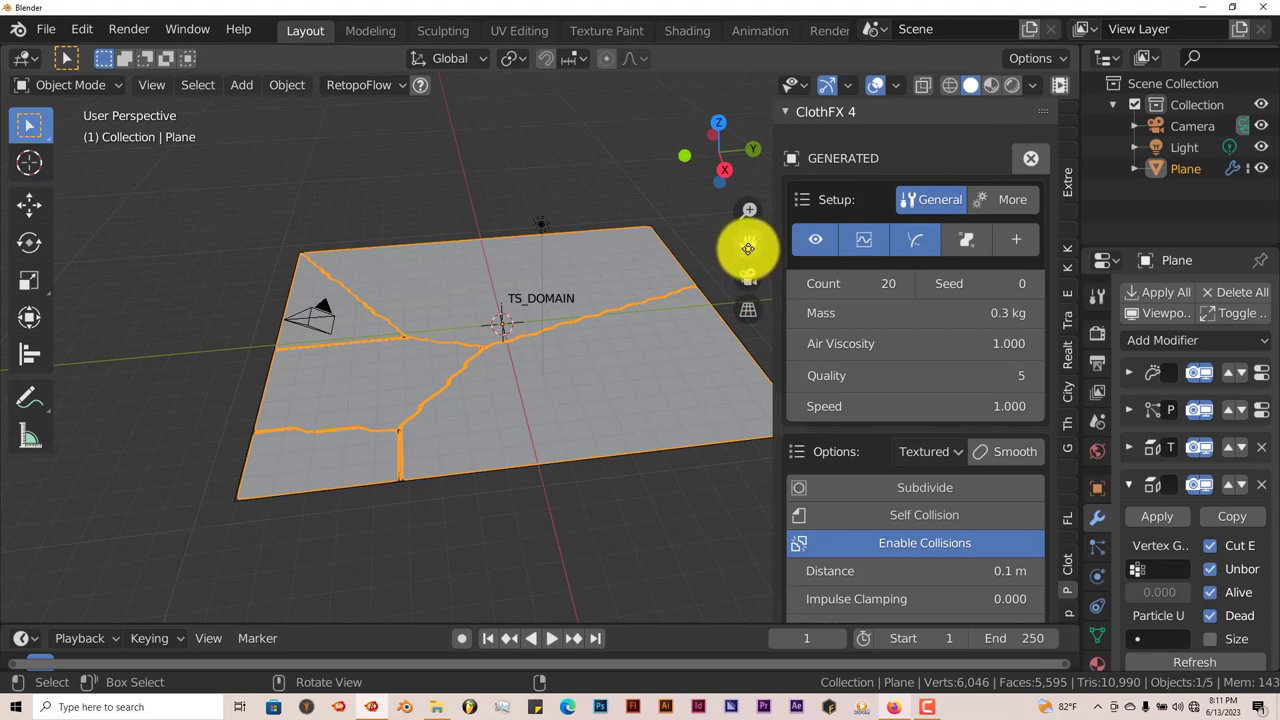
left_click_drag(748, 243, 693, 250)
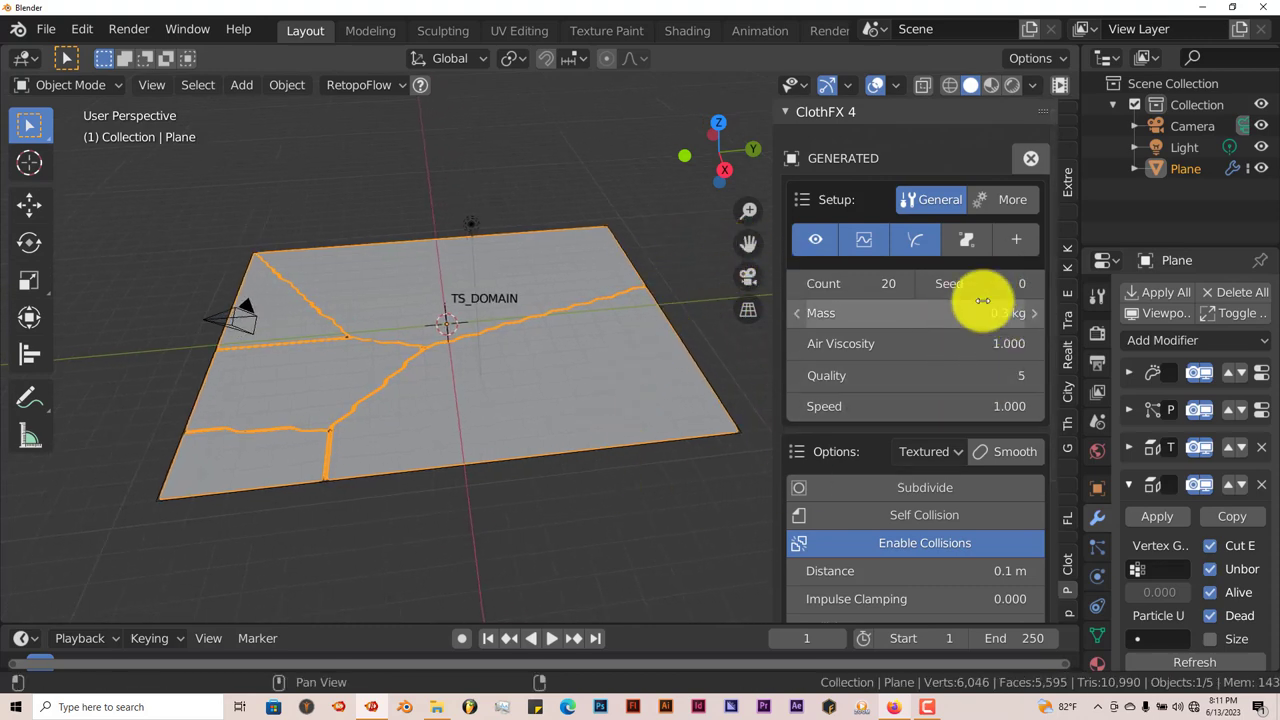
Add a Sphere collider to the cloth and scale it up to about 4.26.
left_click(1021, 241)
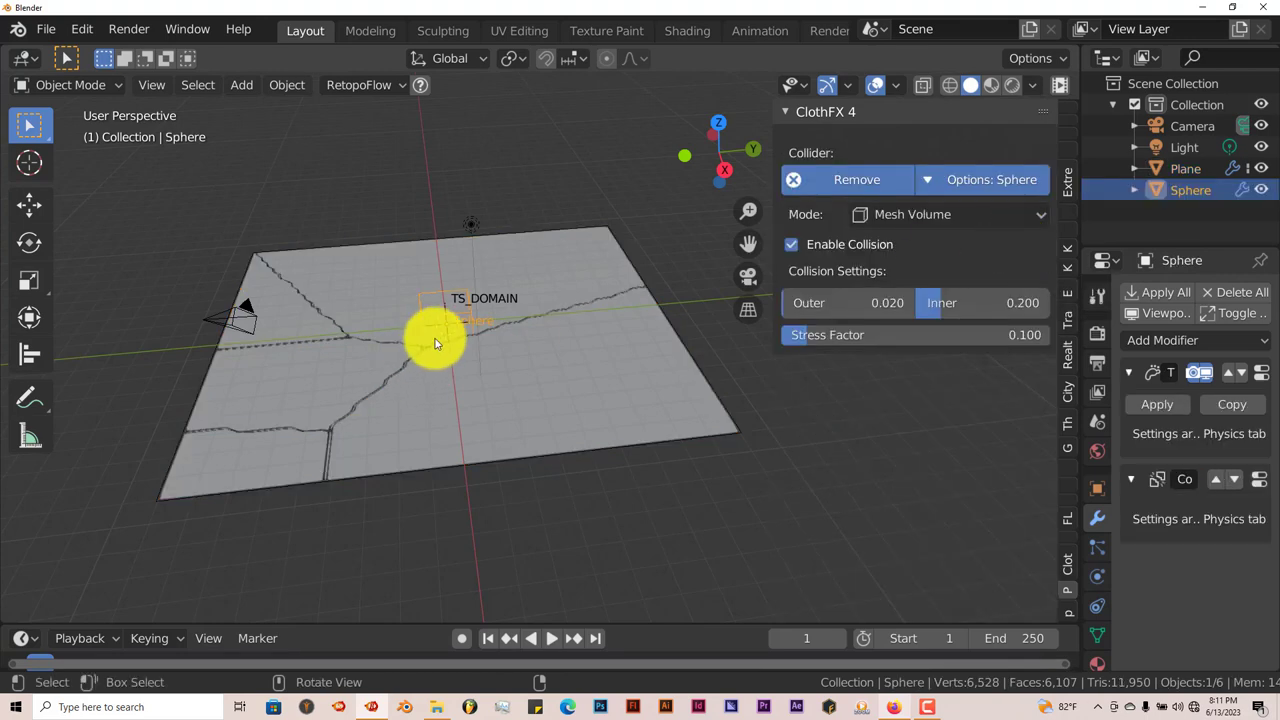
scroll(440, 342, "up", 2)
scroll(440, 342, "down", 2)
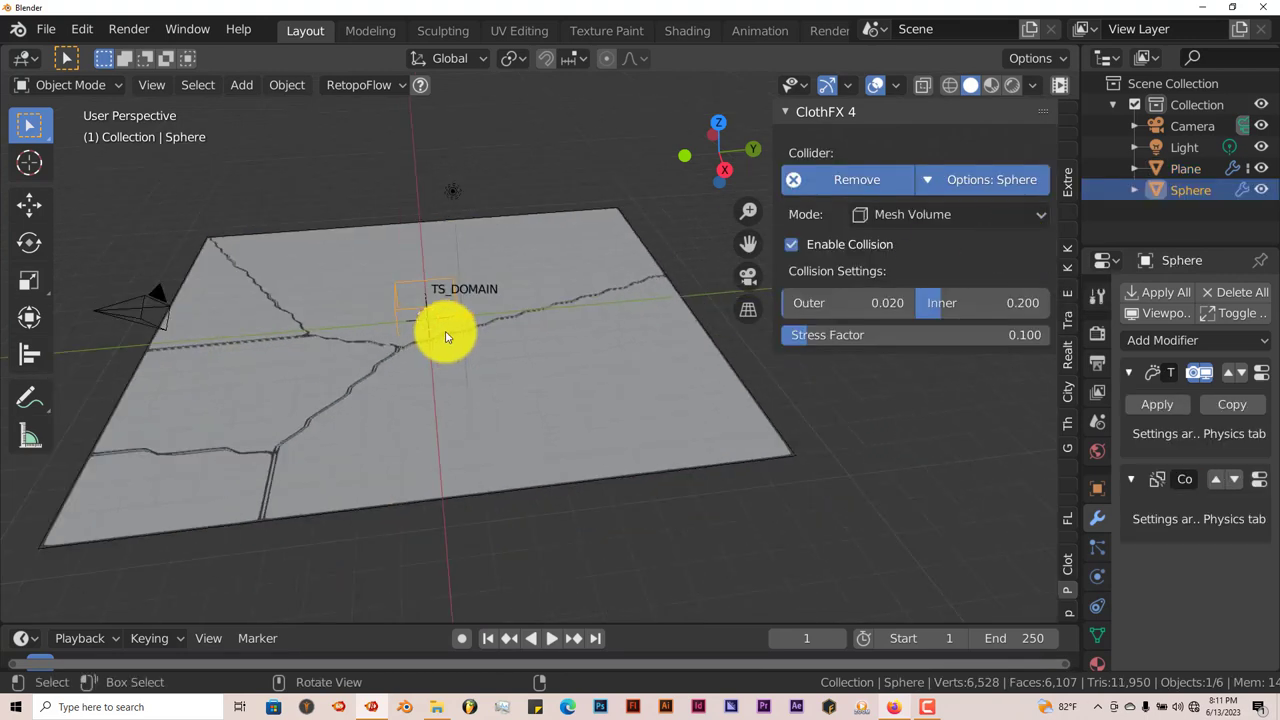
key("s")
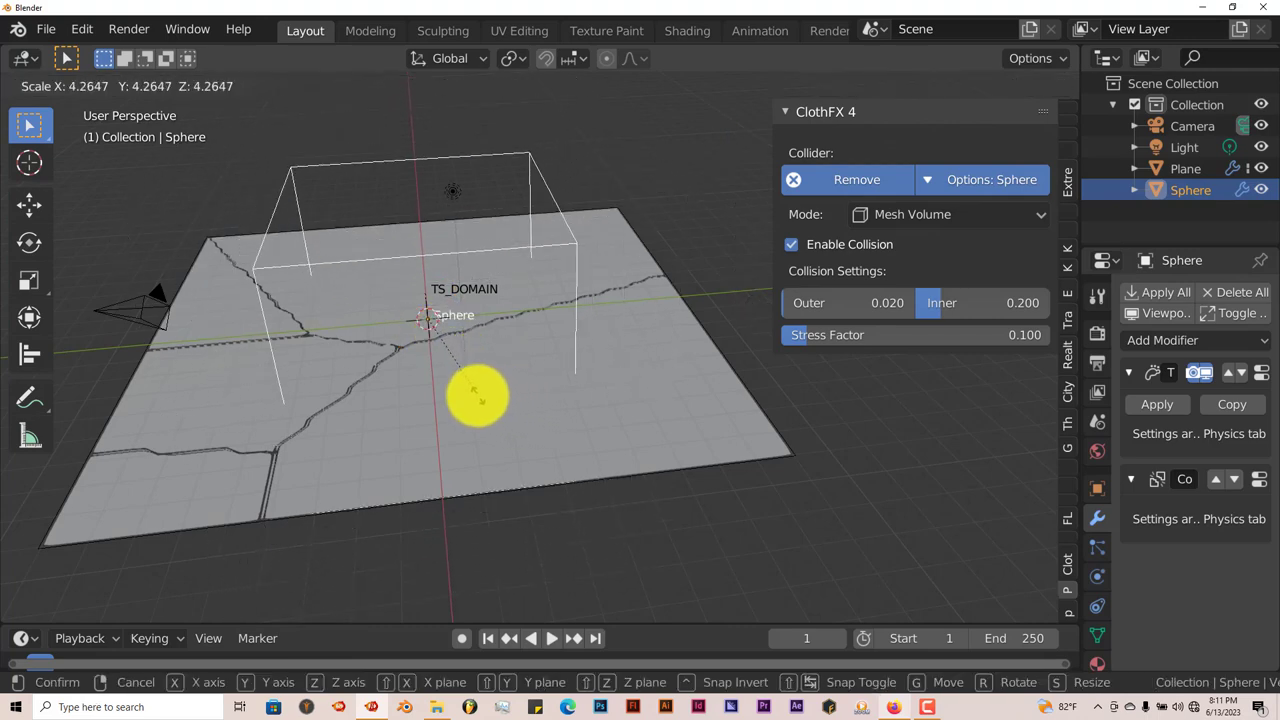
left_click(478, 400)
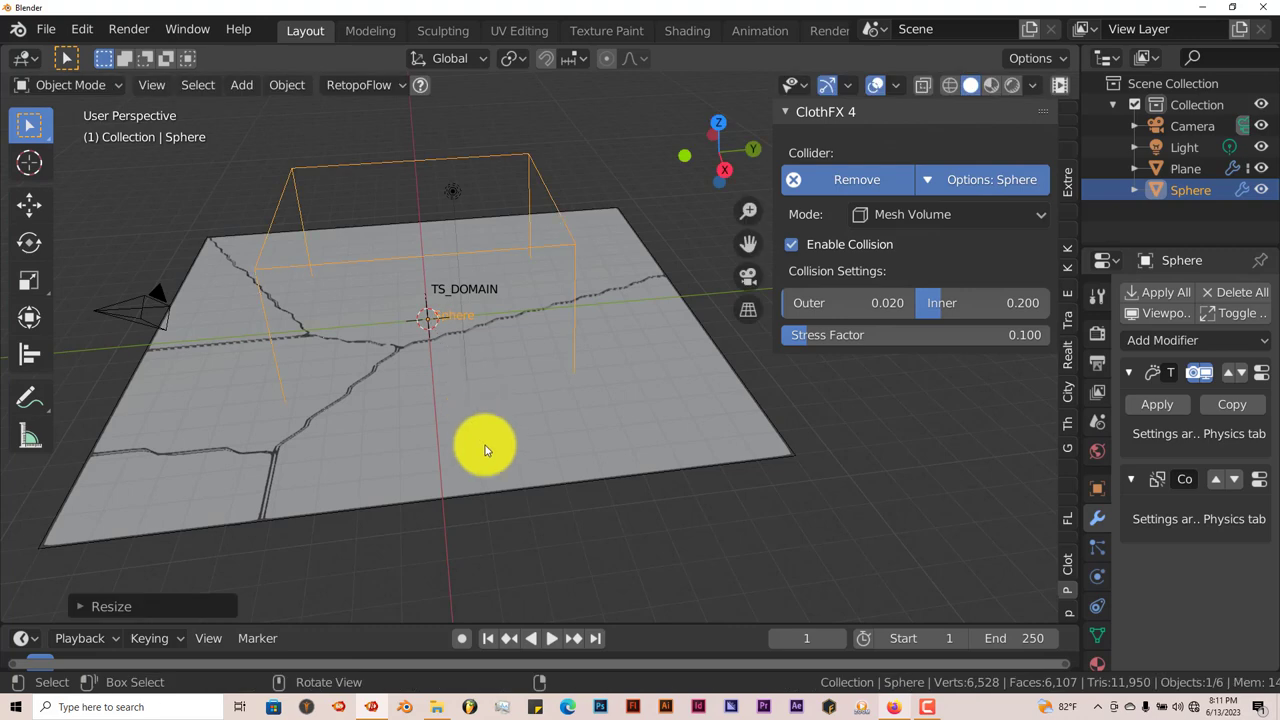
middle_click_drag(488, 458, 517, 589)
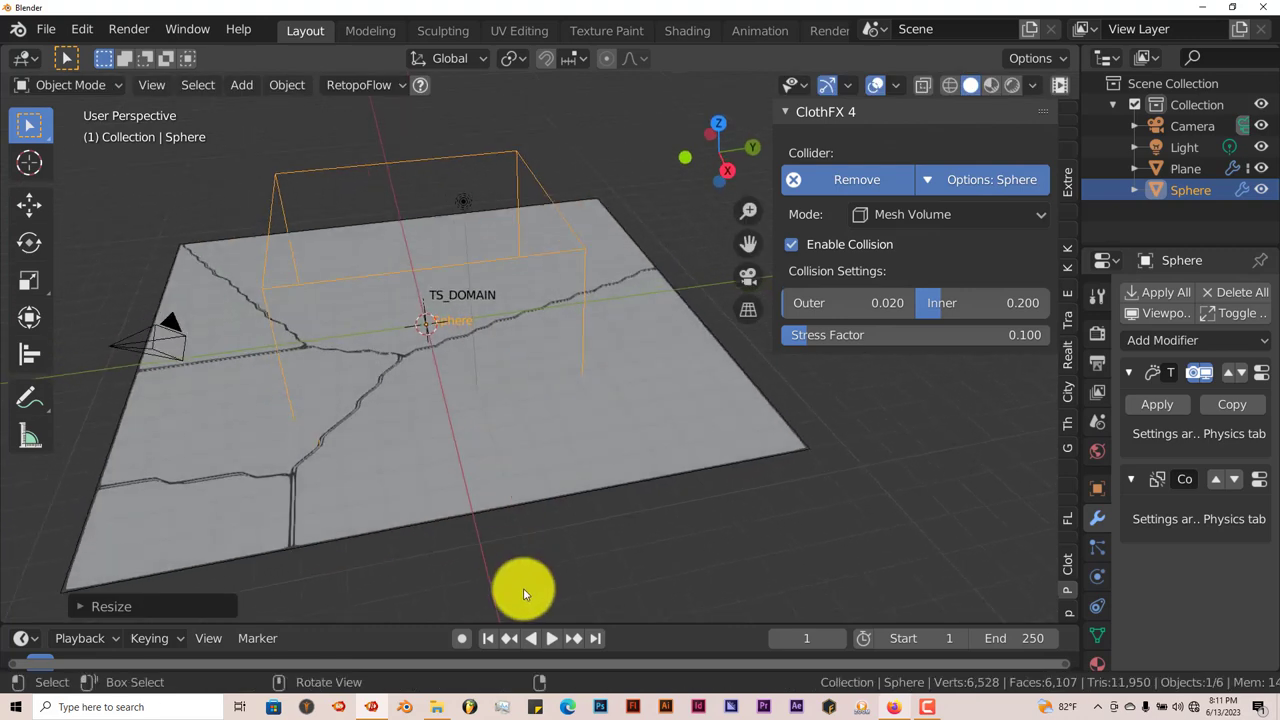
Play the simulation, drag the Sphere through the cloth, and pause at frame 136.
left_click(549, 640)
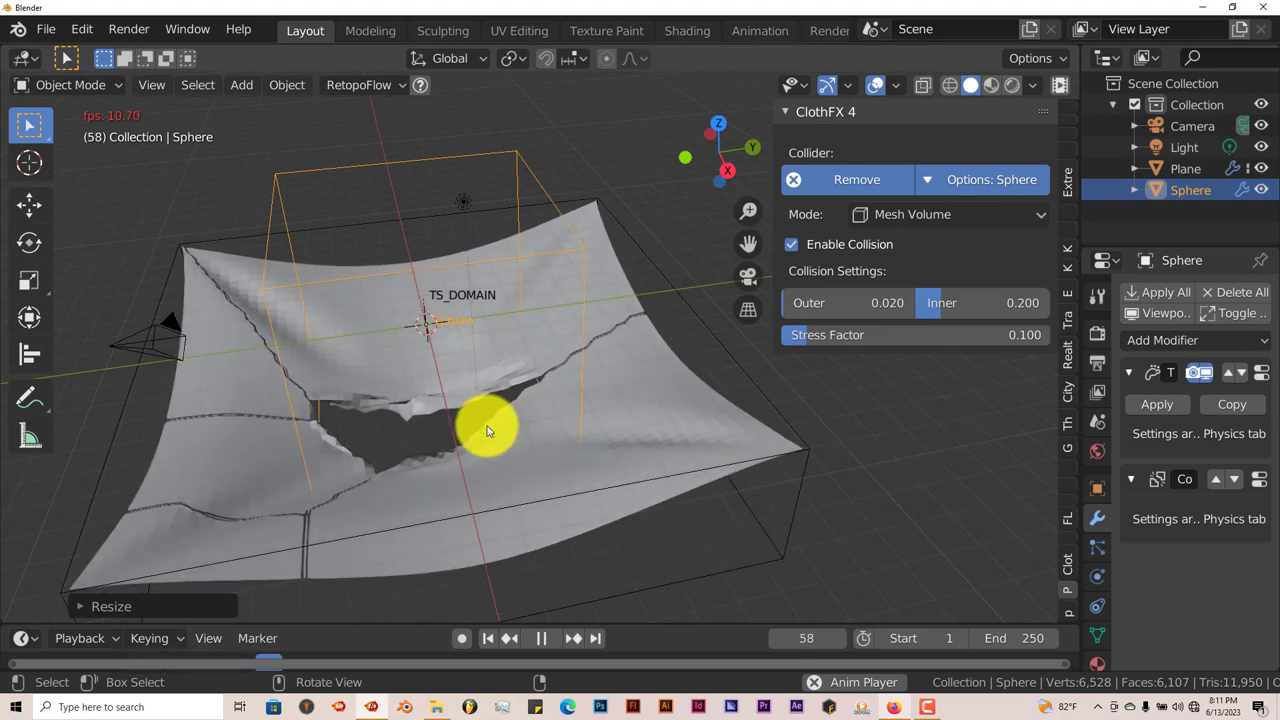
key("g")
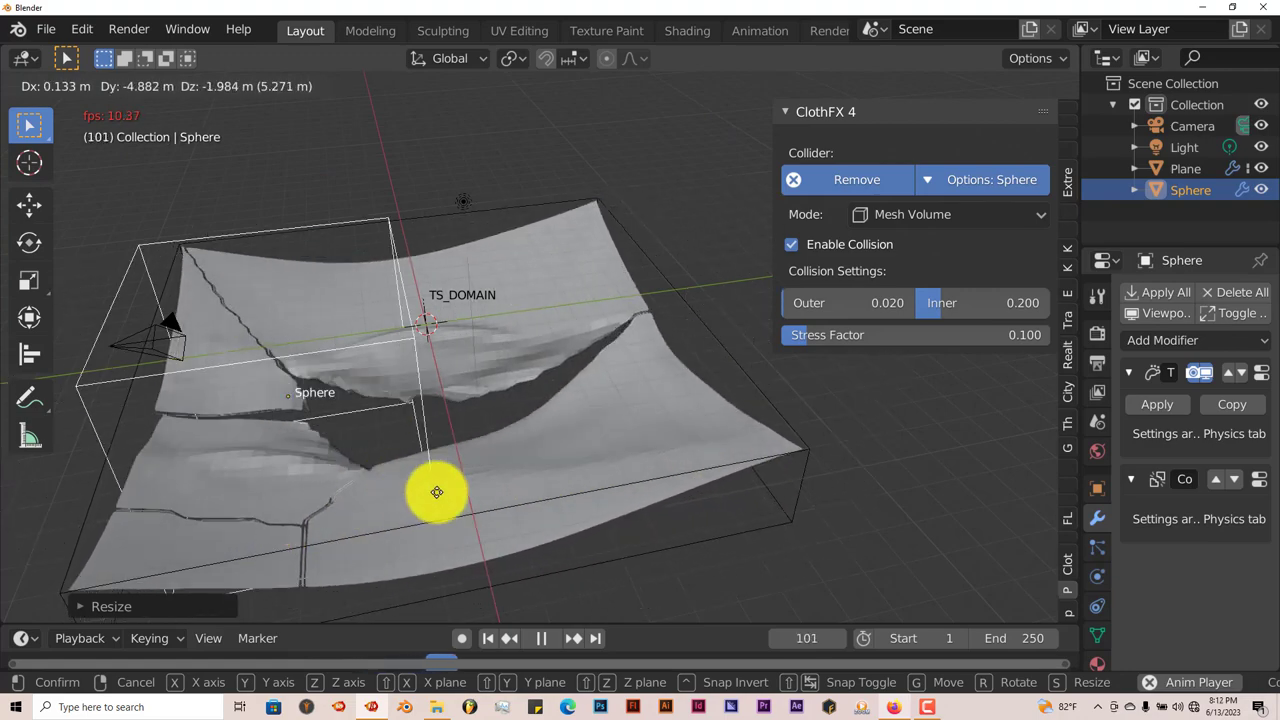
left_click(586, 451)
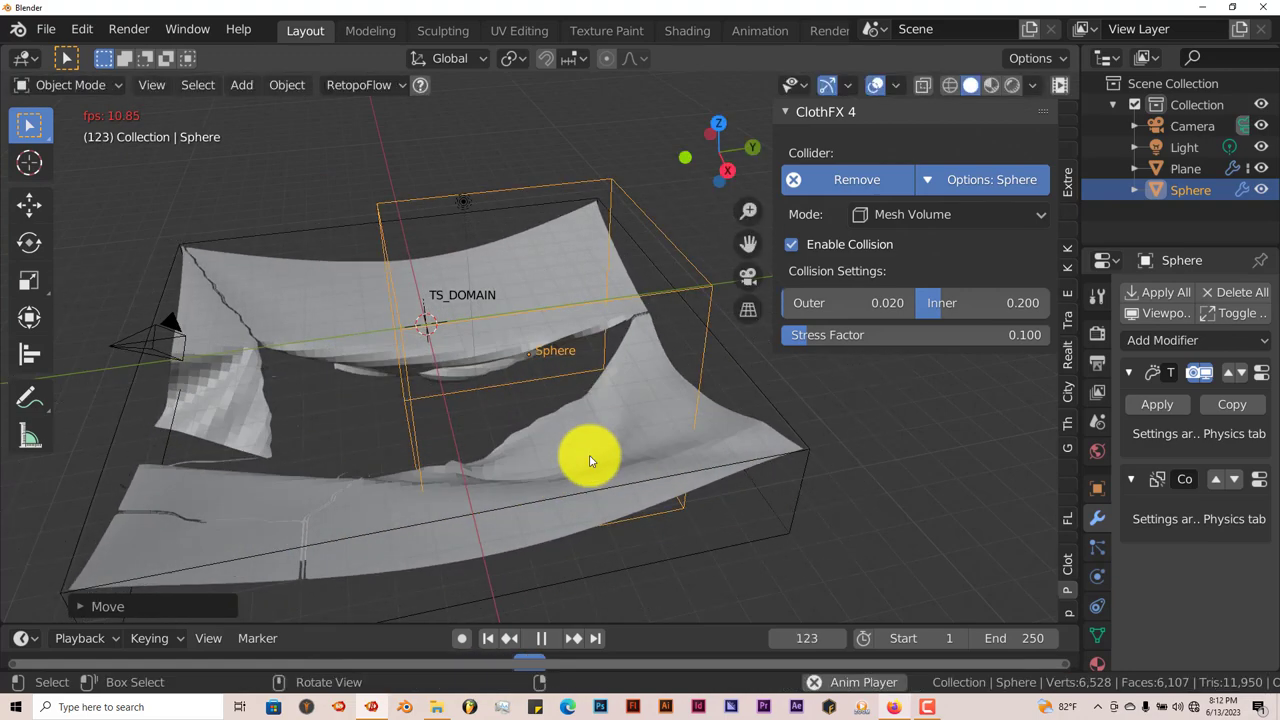
left_click(541, 638)
middle_click_drag(523, 568, 537, 517)
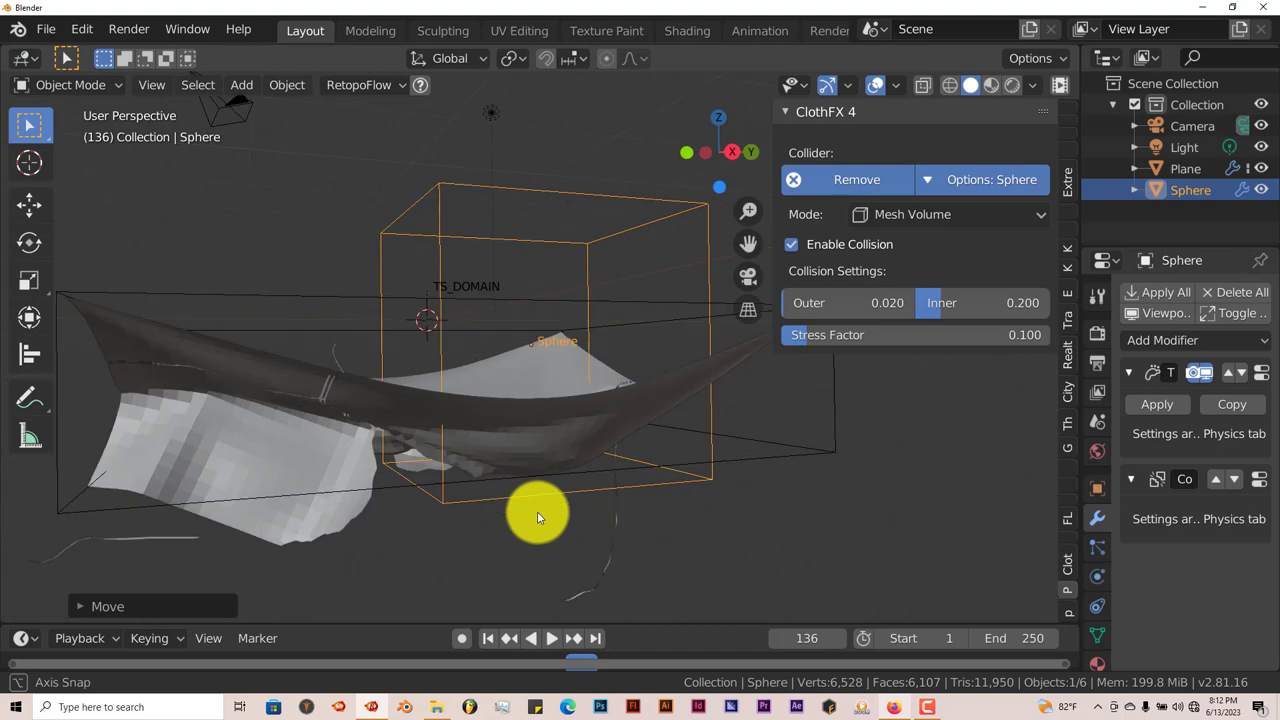
scroll(634, 346, "up", 2)
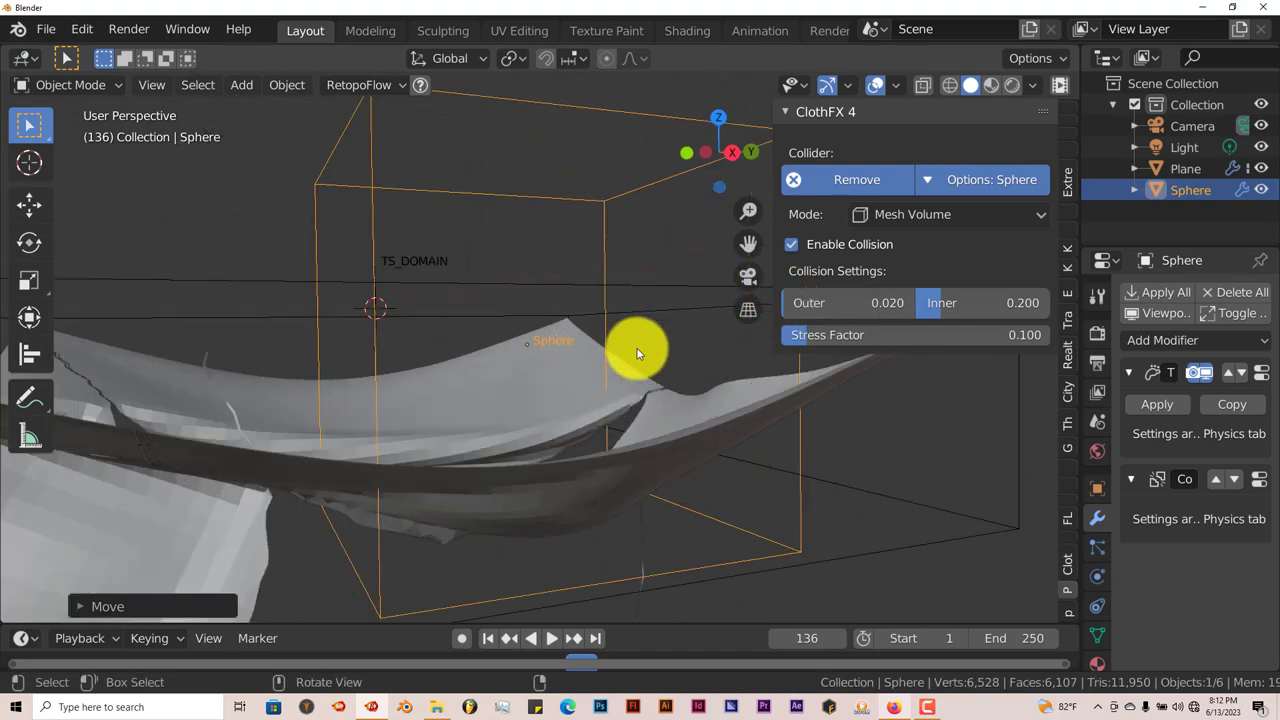
left_click_drag(745, 249, 679, 391)
middle_click_drag(628, 462, 609, 455)
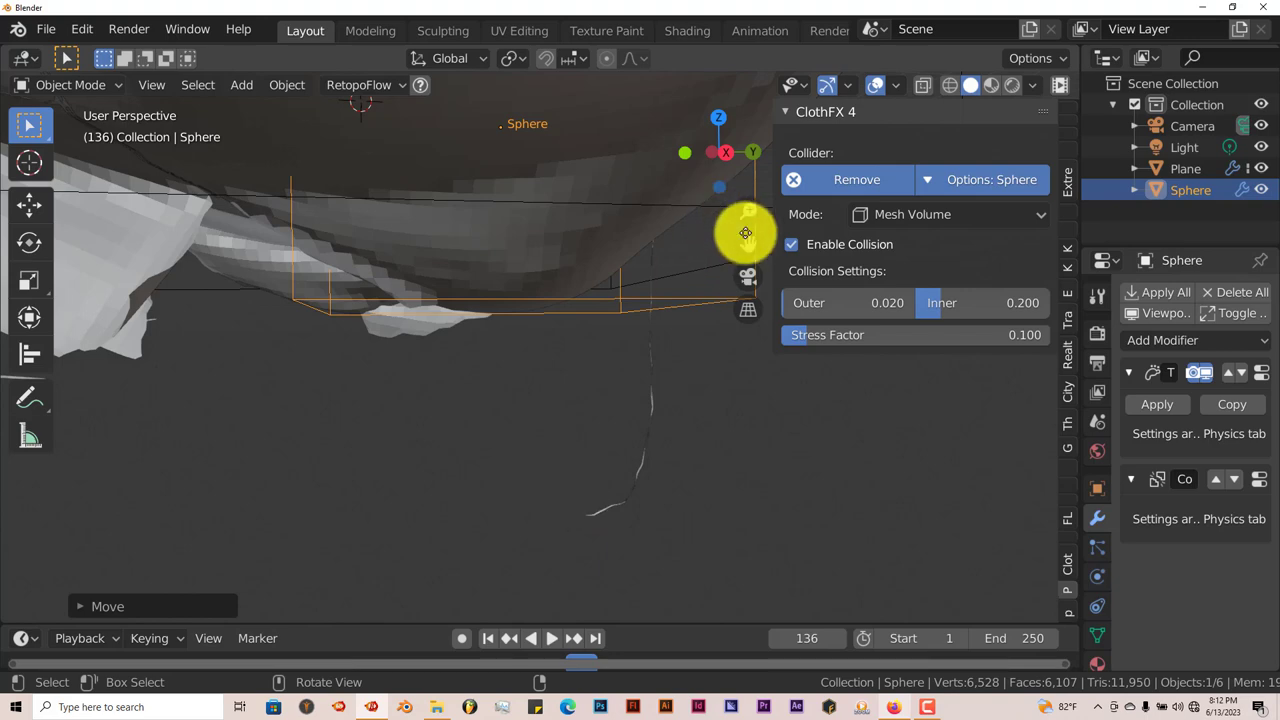
left_click_drag(745, 233, 705, 440)
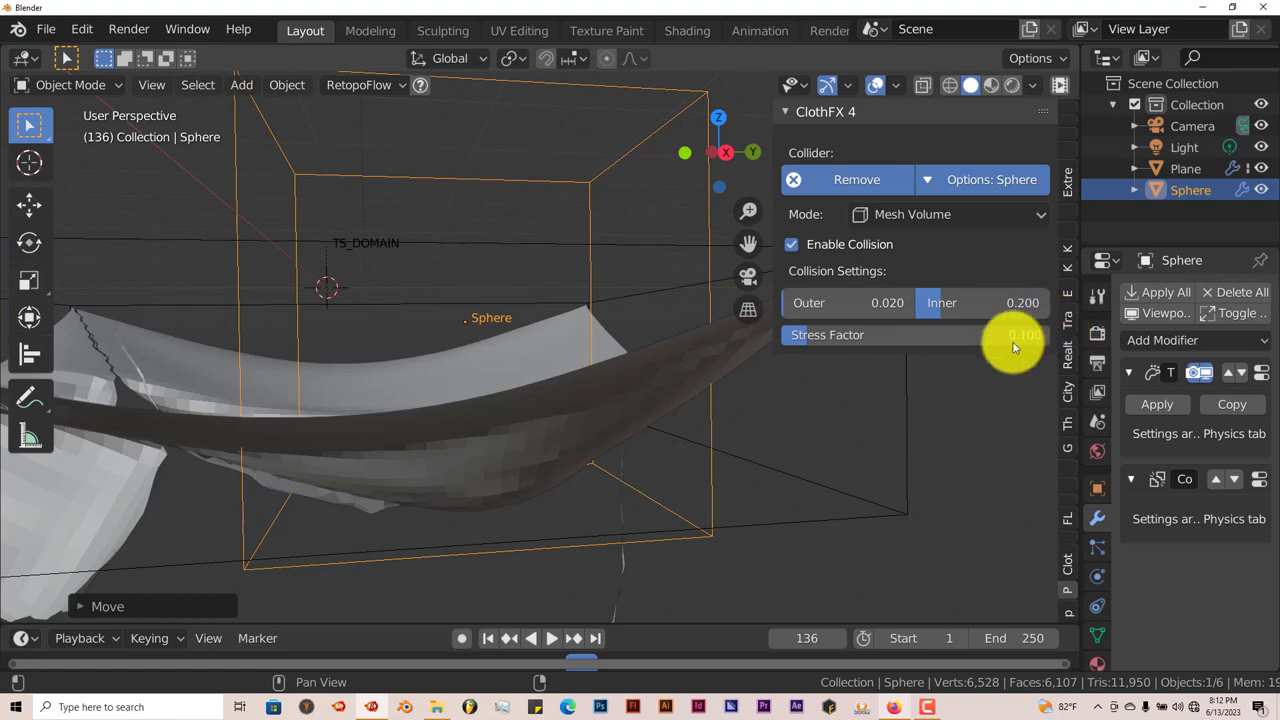
Select the torn cloth plane at frame 136 and apply smooth shading to it.
left_click(621, 397)
scroll(896, 436, "down", 4)
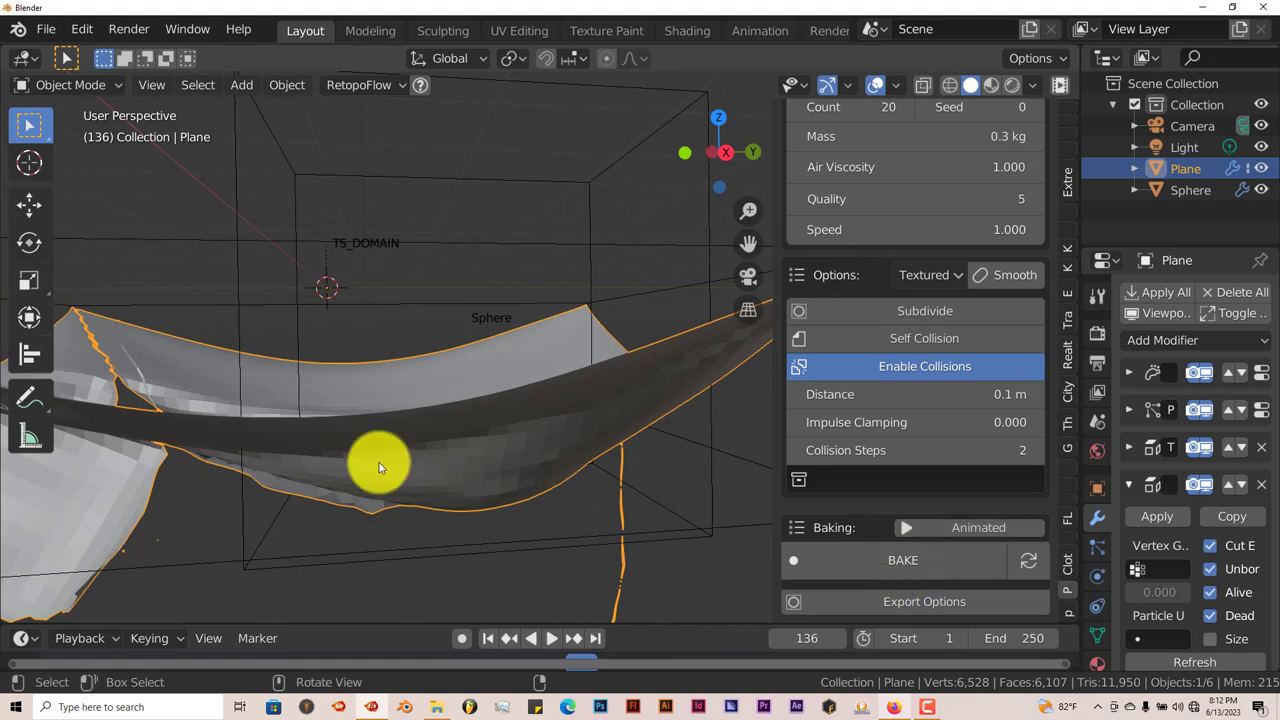
middle_click_drag(379, 467, 357, 489)
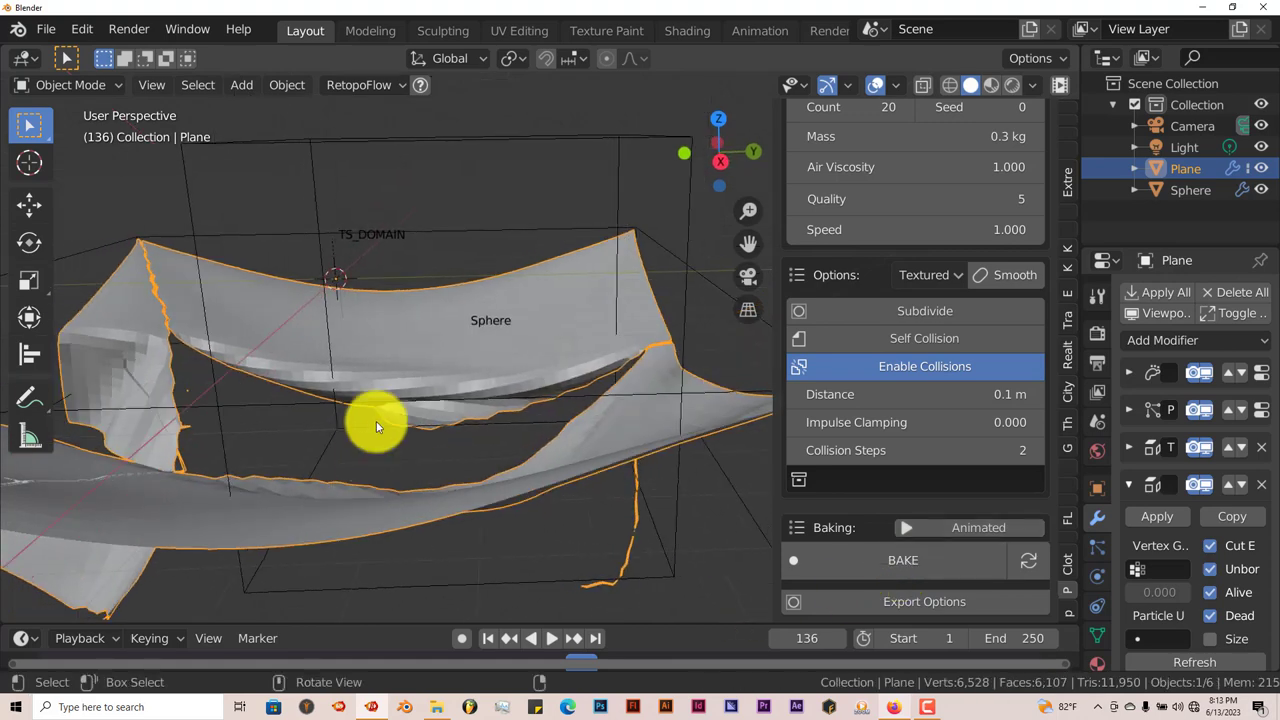
middle_click_drag(420, 383, 458, 390)
right_click(377, 313)
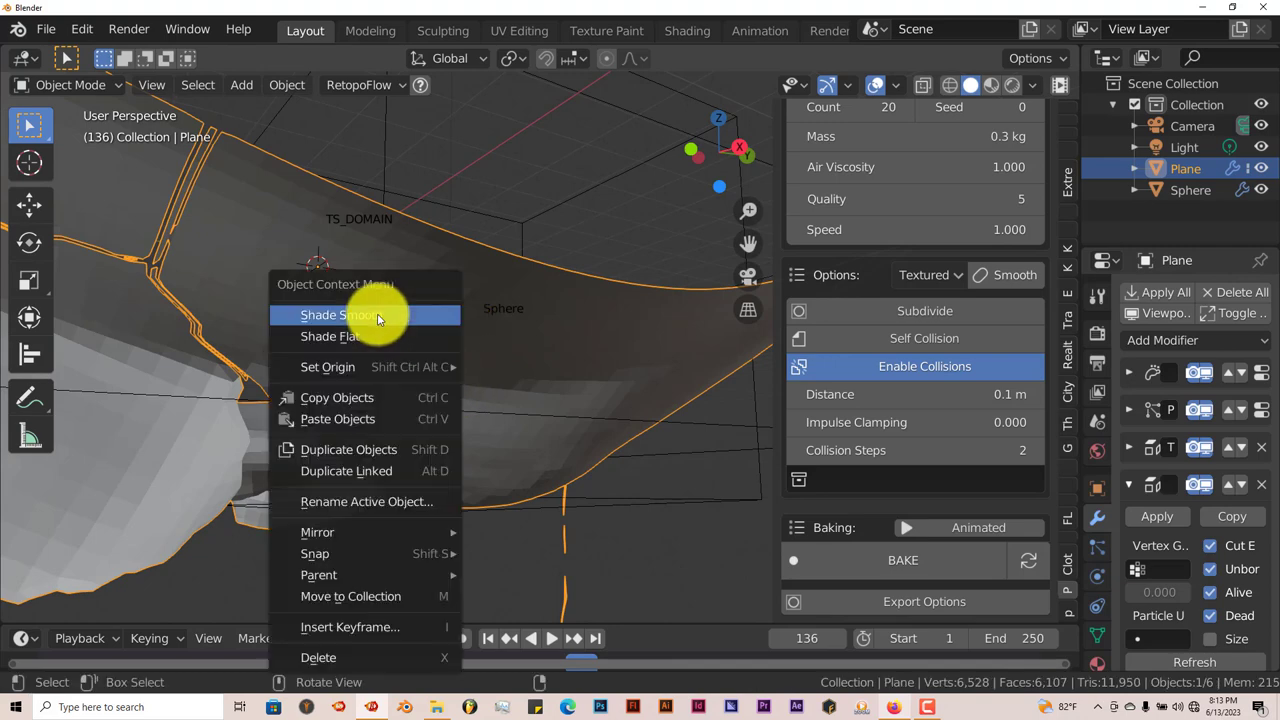
left_click(377, 313)
middle_click_drag(377, 313, 357, 392)
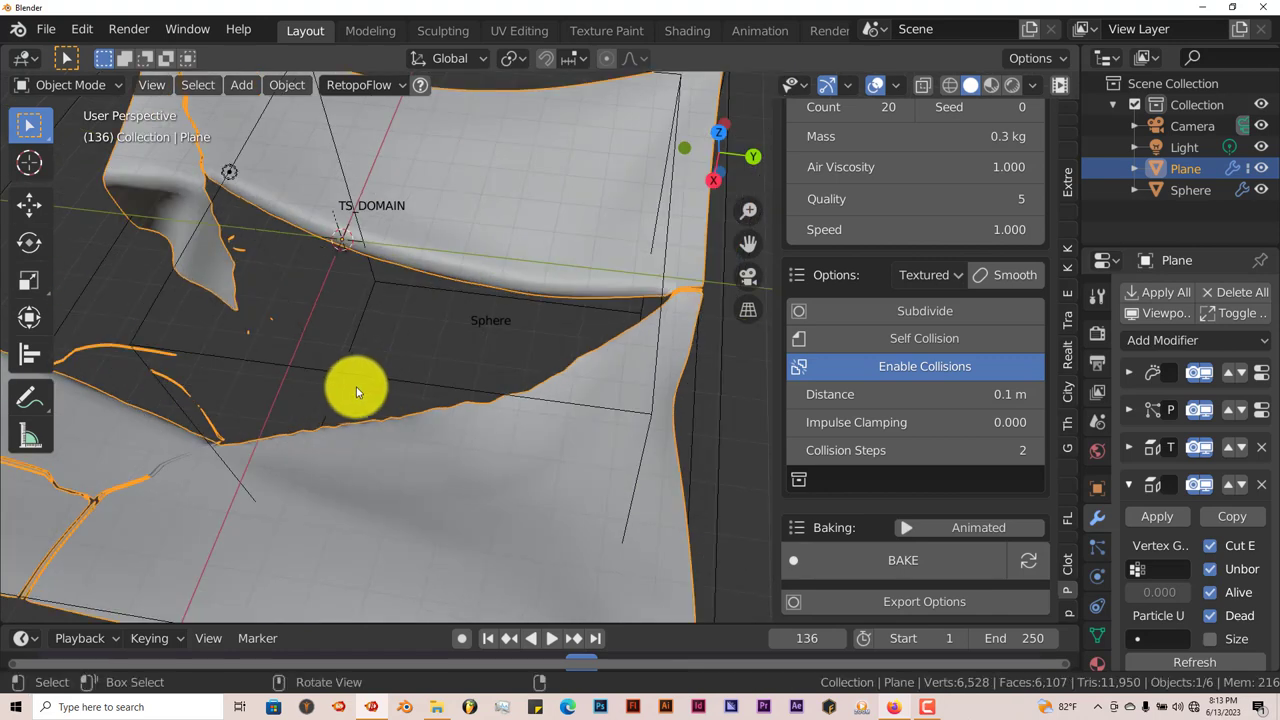
scroll(347, 389, "down", 3)
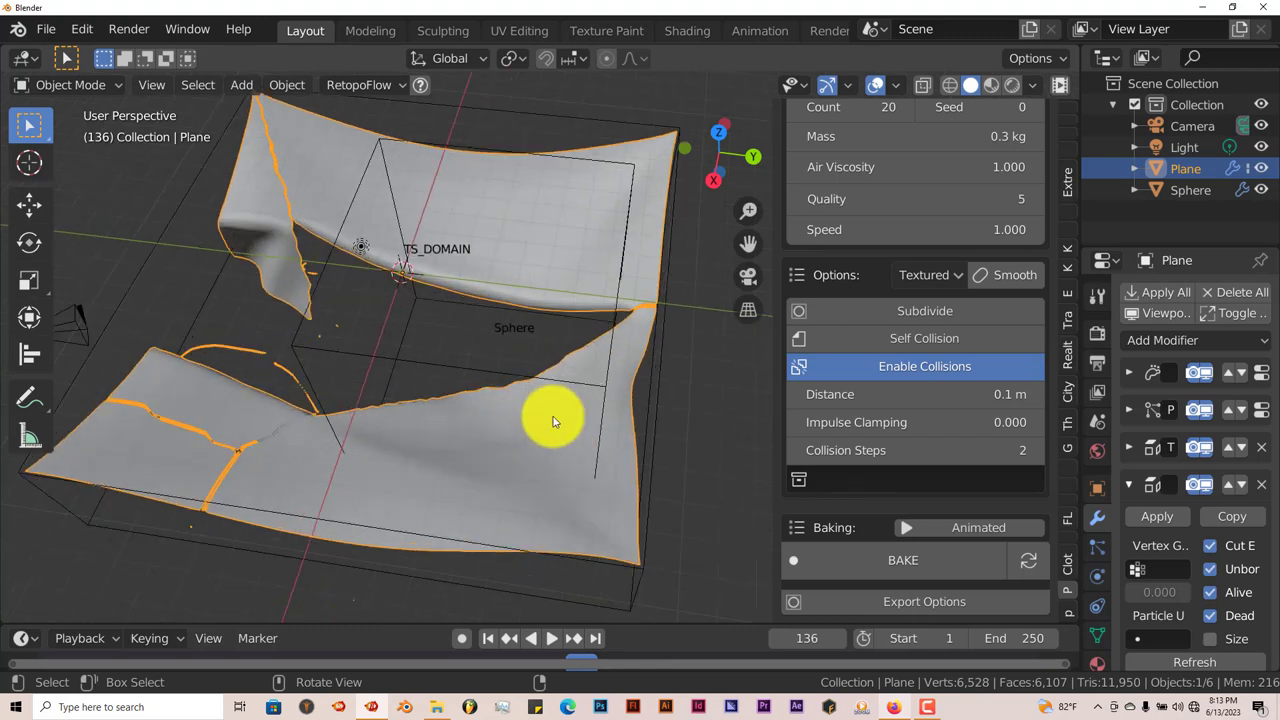
scroll(823, 357, "up", 5)
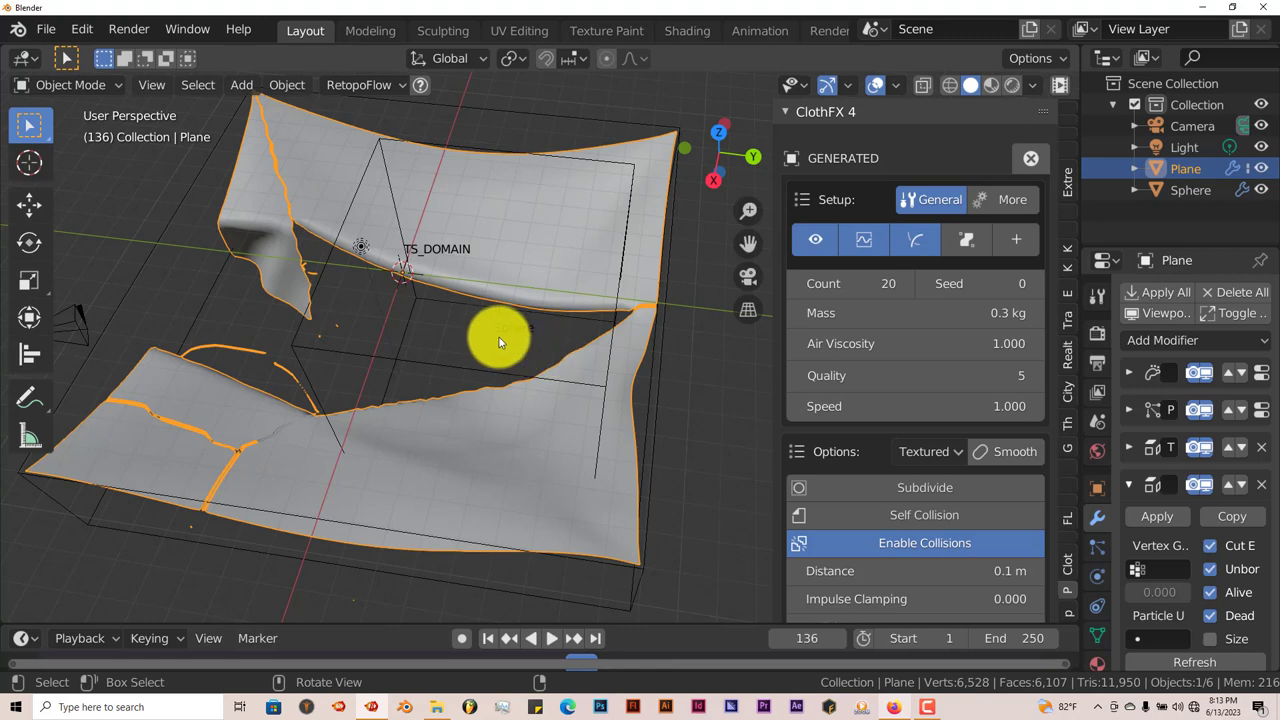
Start a new General scene, discarding the unsaved torn-plane scene.
left_click(46, 29)
mouse_move(66, 50)
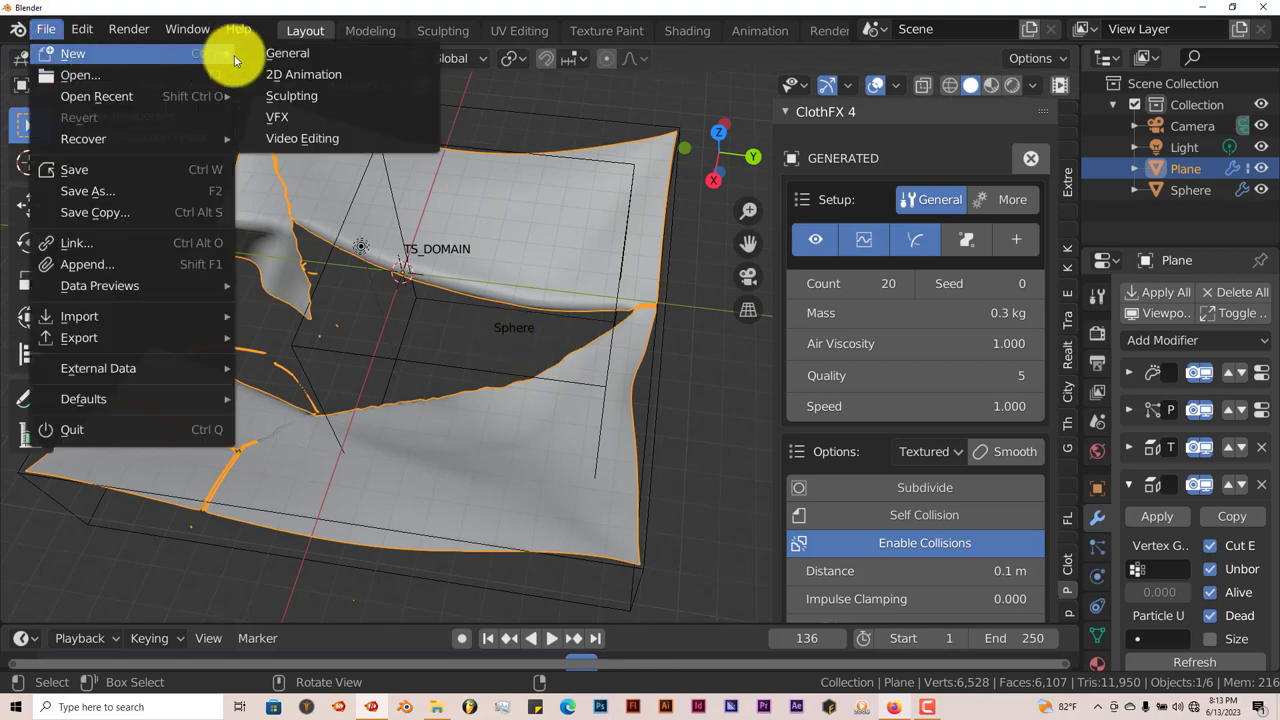
left_click(276, 54)
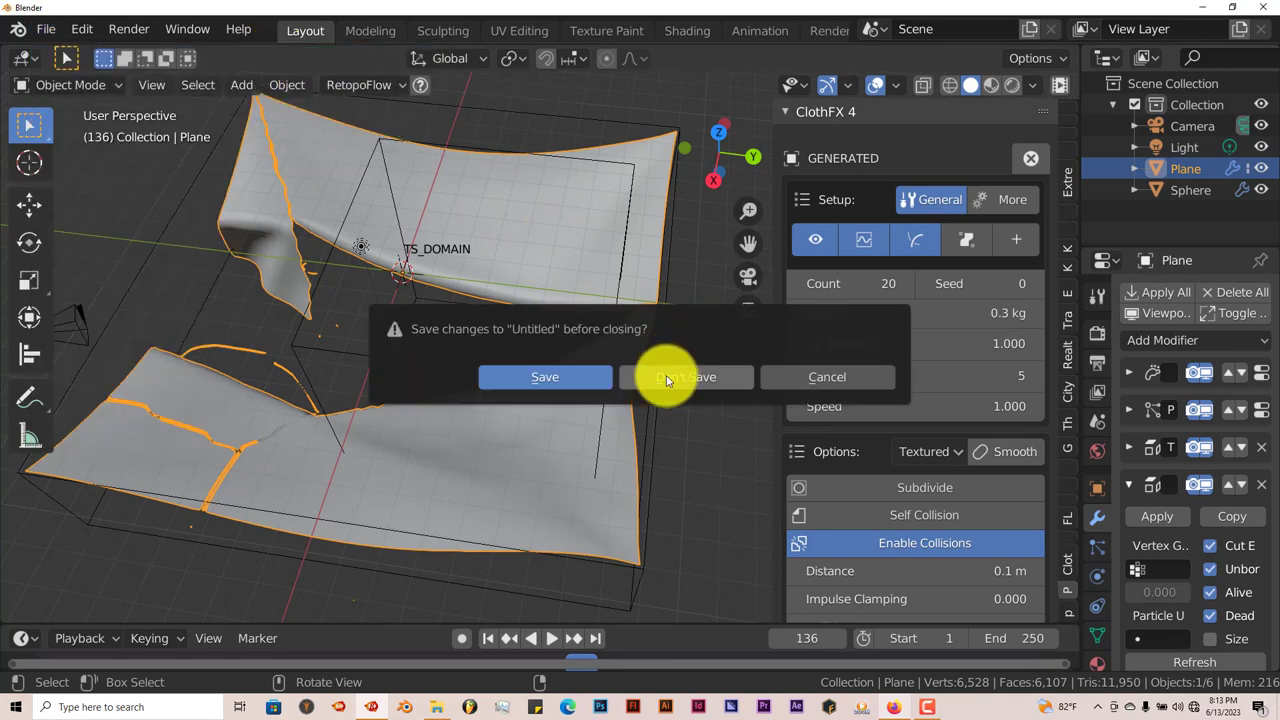
left_click(668, 378)
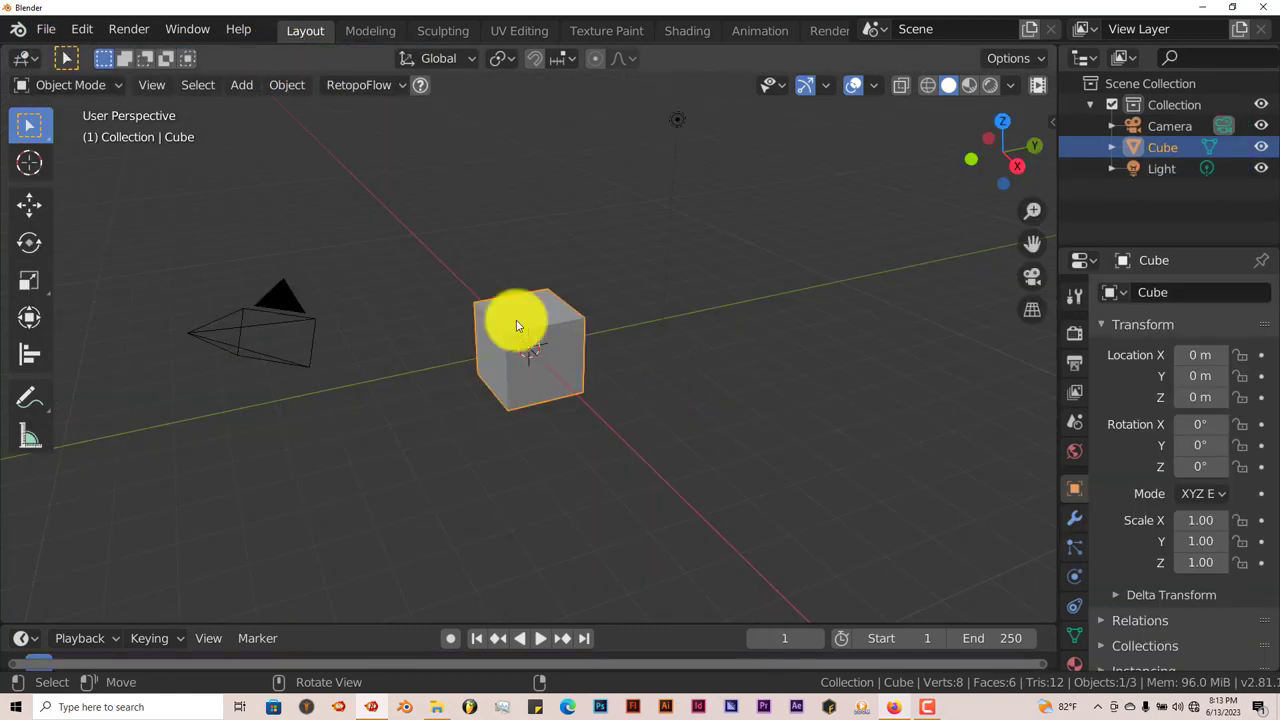
Open the recent file clothfx 4 shirt.blend.
left_click(46, 29)
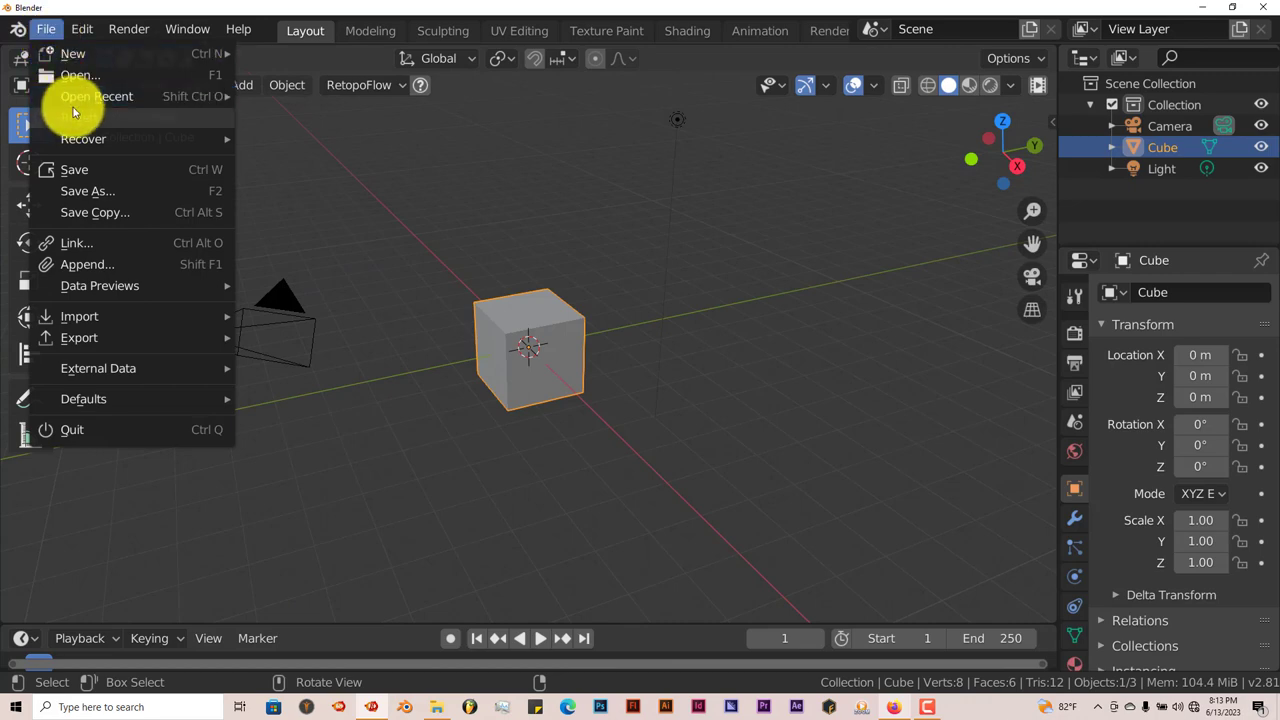
mouse_move(76, 101)
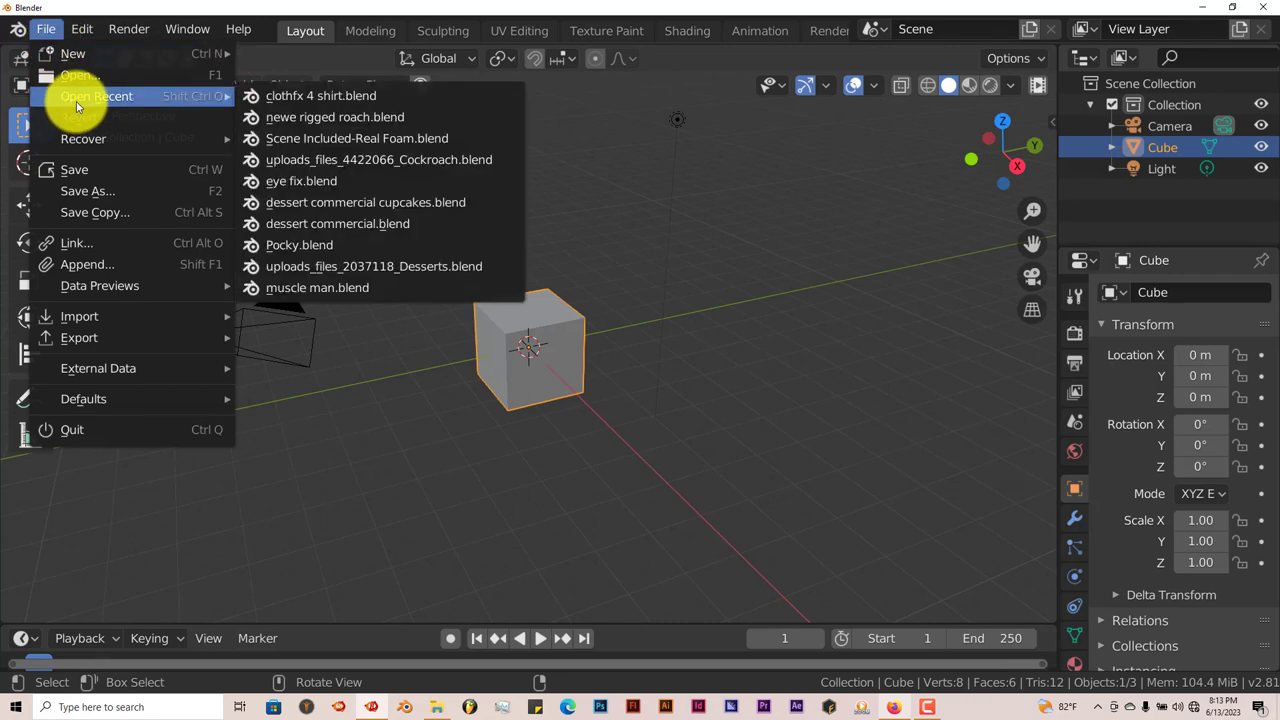
left_click(289, 100)
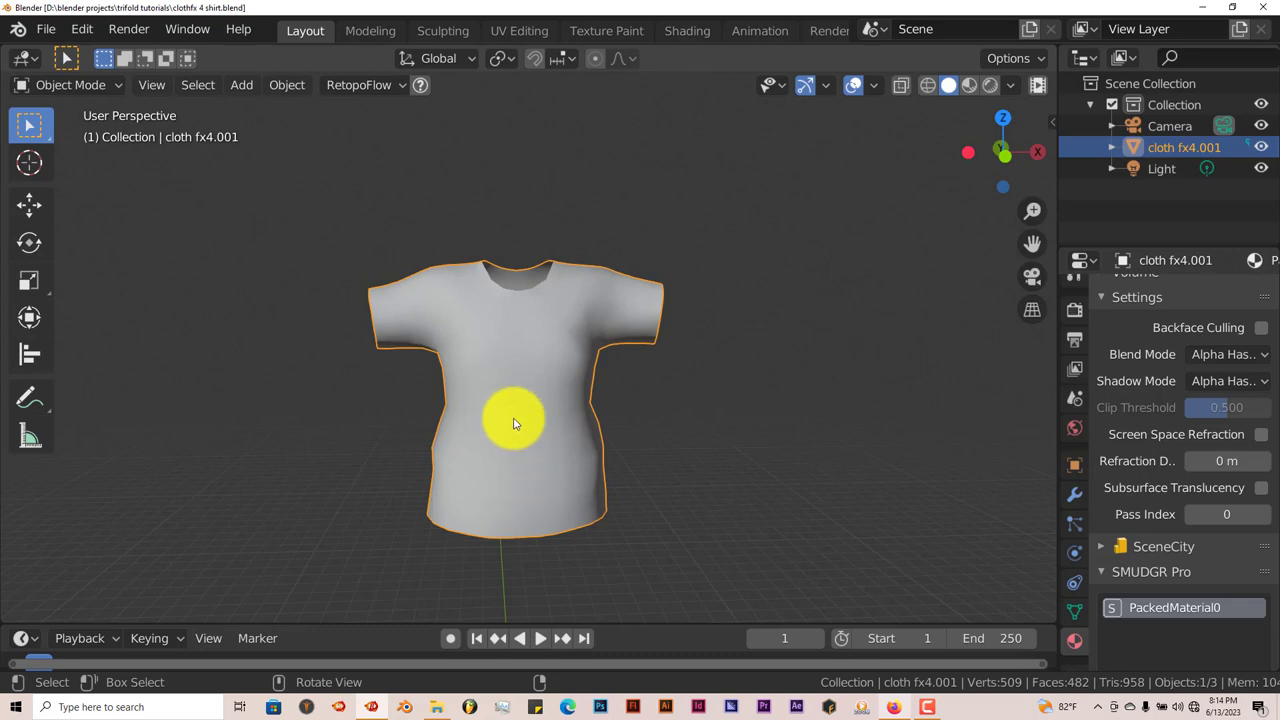
Create a Custom ClothFX 4 cloth setup on the T-shirt, raising it to 1,018 vertices.
scroll(440, 455, "up", 1)
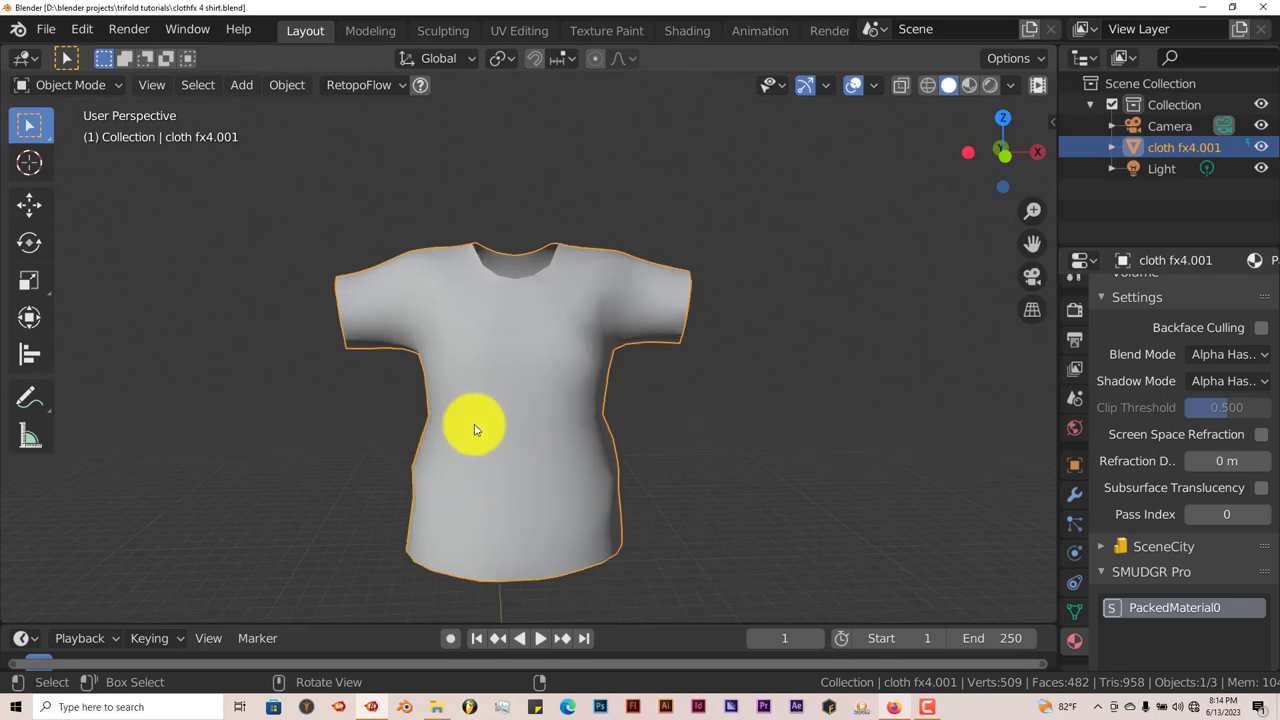
key("Tab")
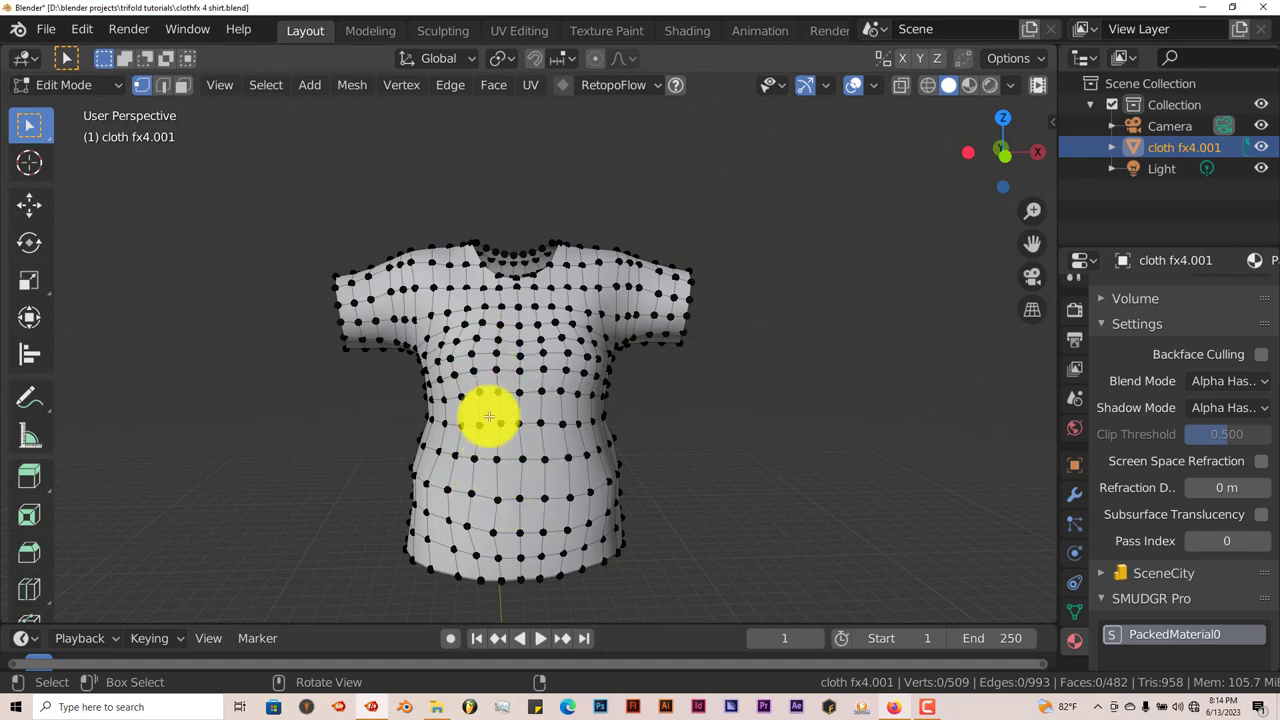
key("Tab")
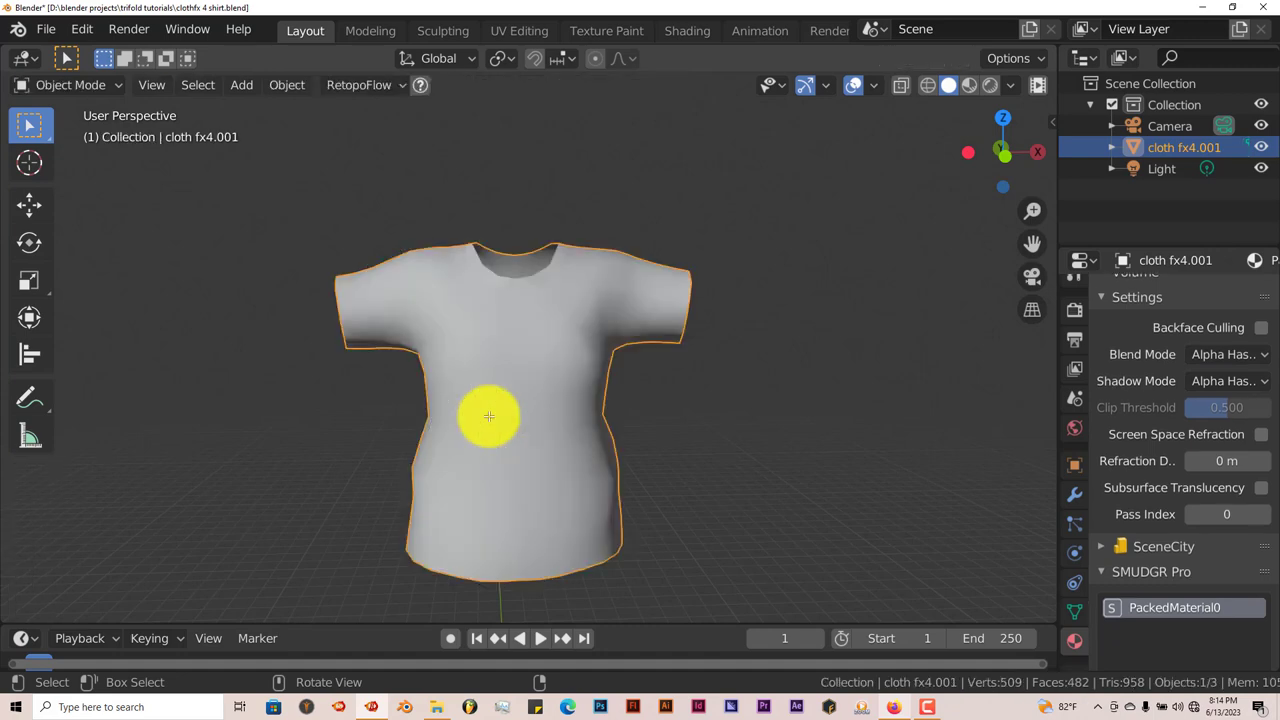
left_click(1051, 122)
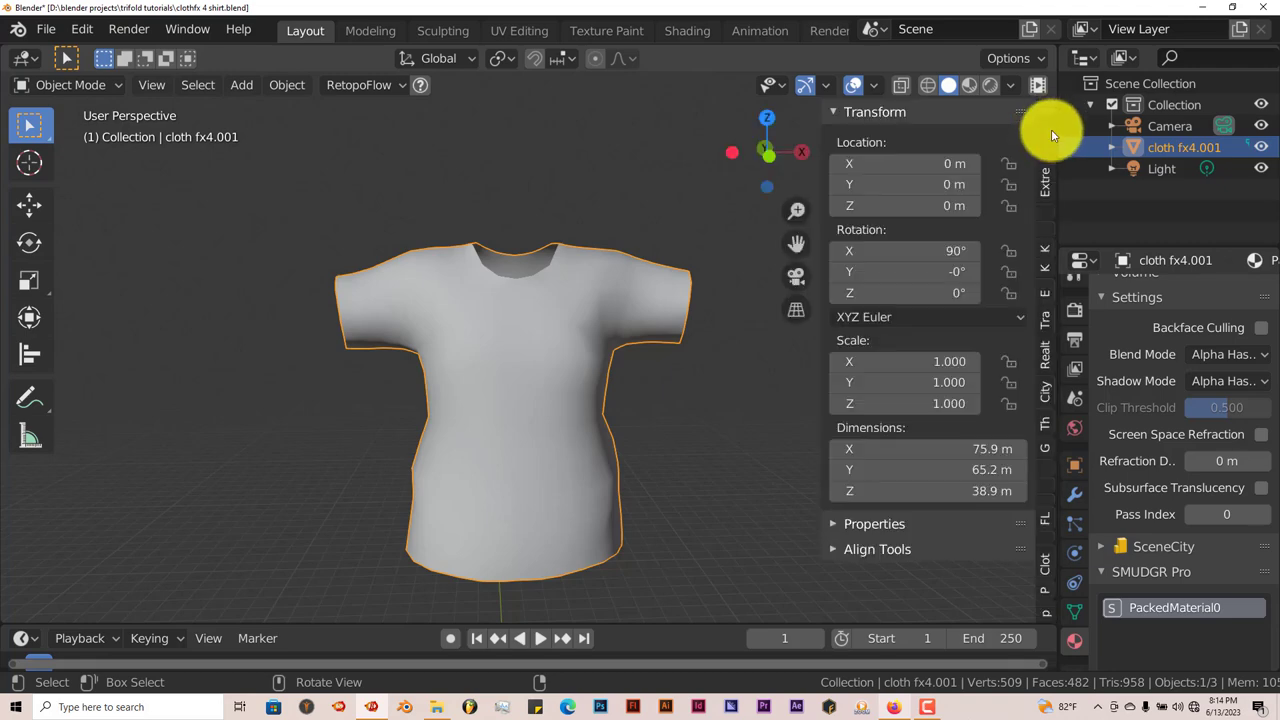
left_click(1041, 586)
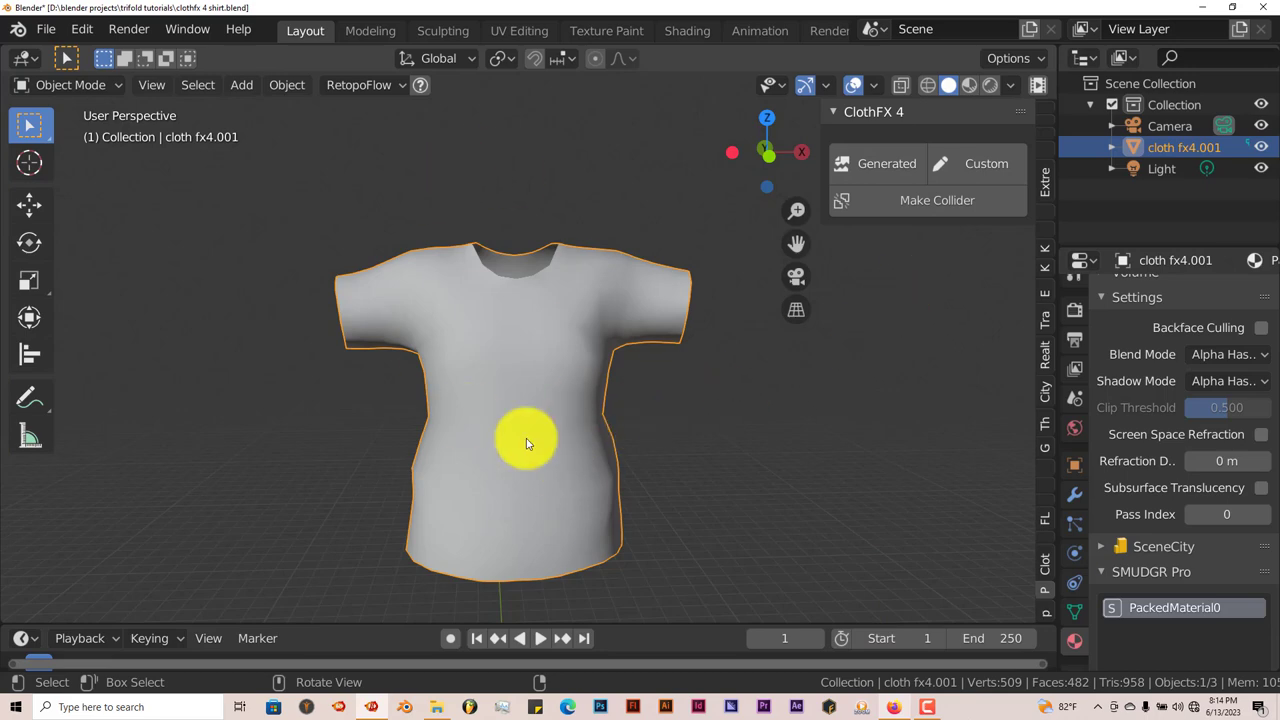
left_click(971, 171)
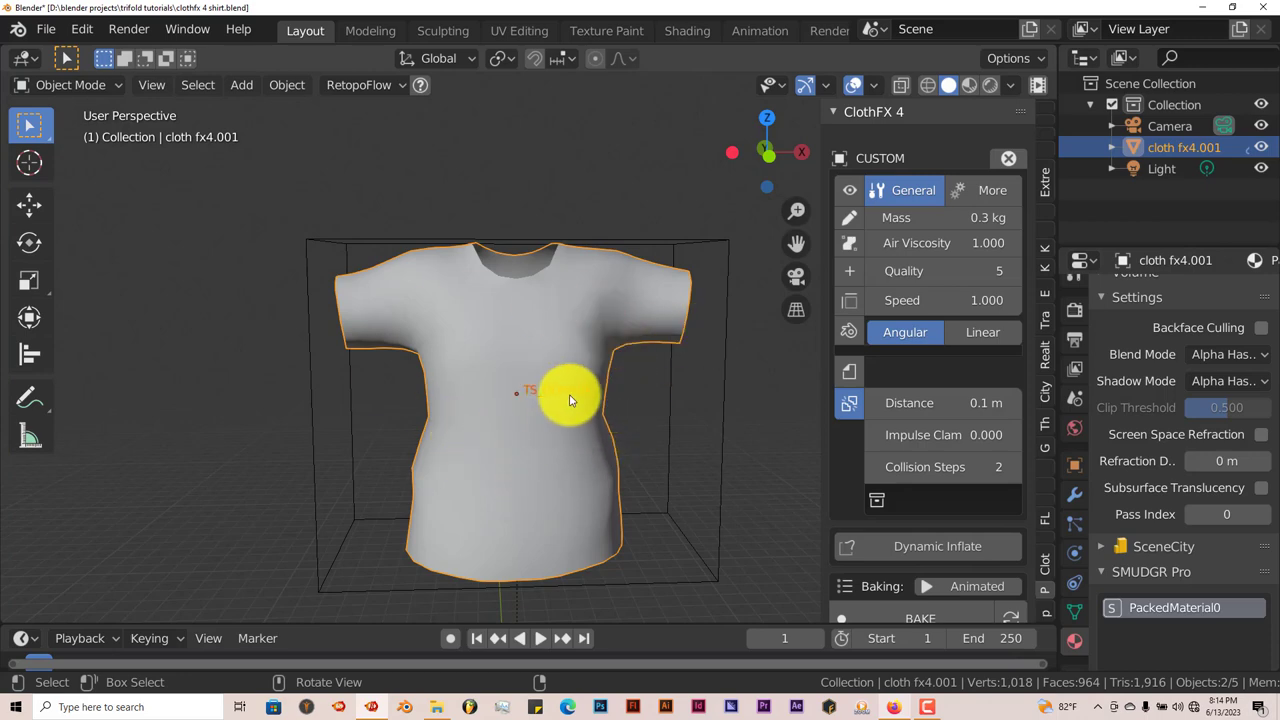
Knife a five-point custom tear line across the shirt front, bringing it to 1,050 vertices.
left_click(849, 219)
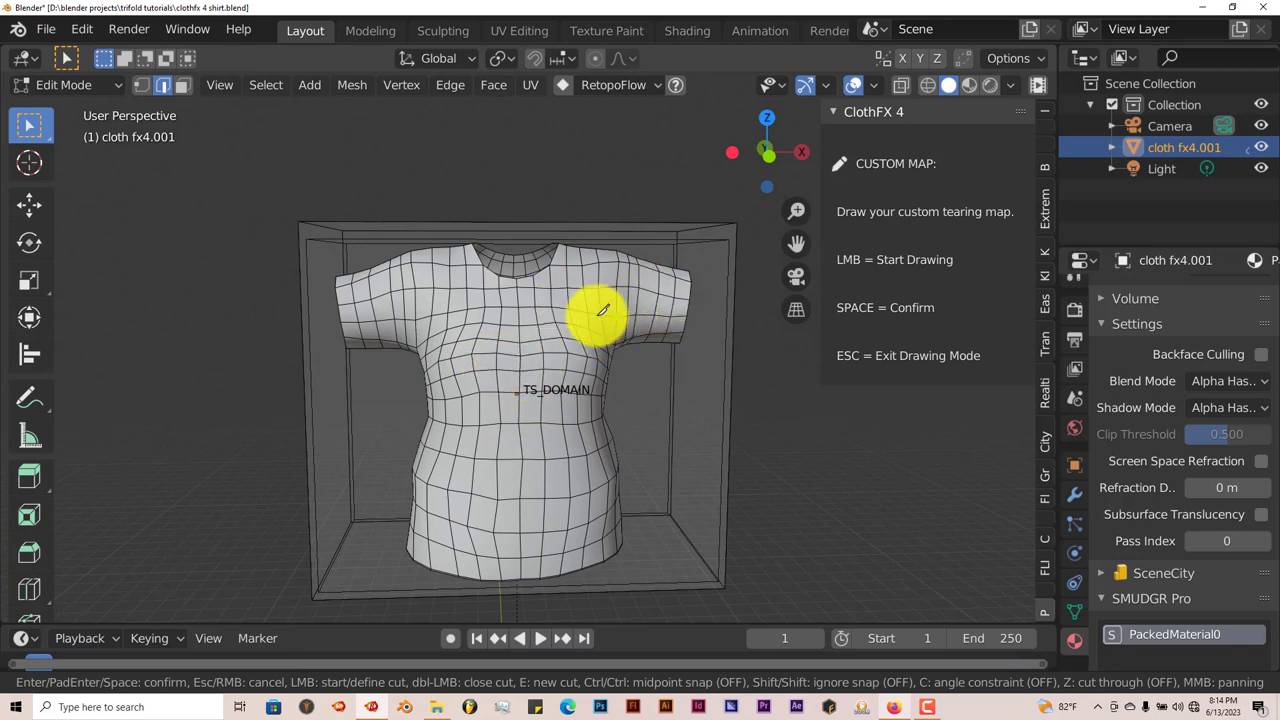
left_click(518, 394)
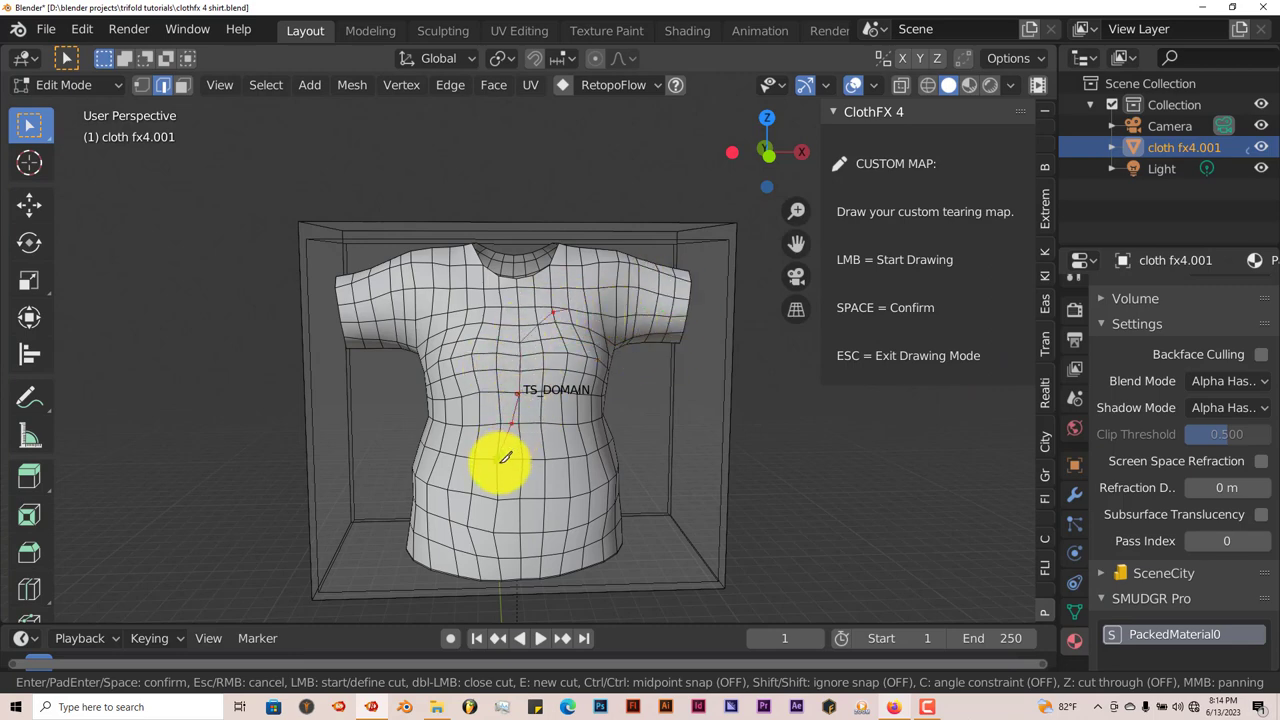
left_click(472, 480)
left_click(473, 393)
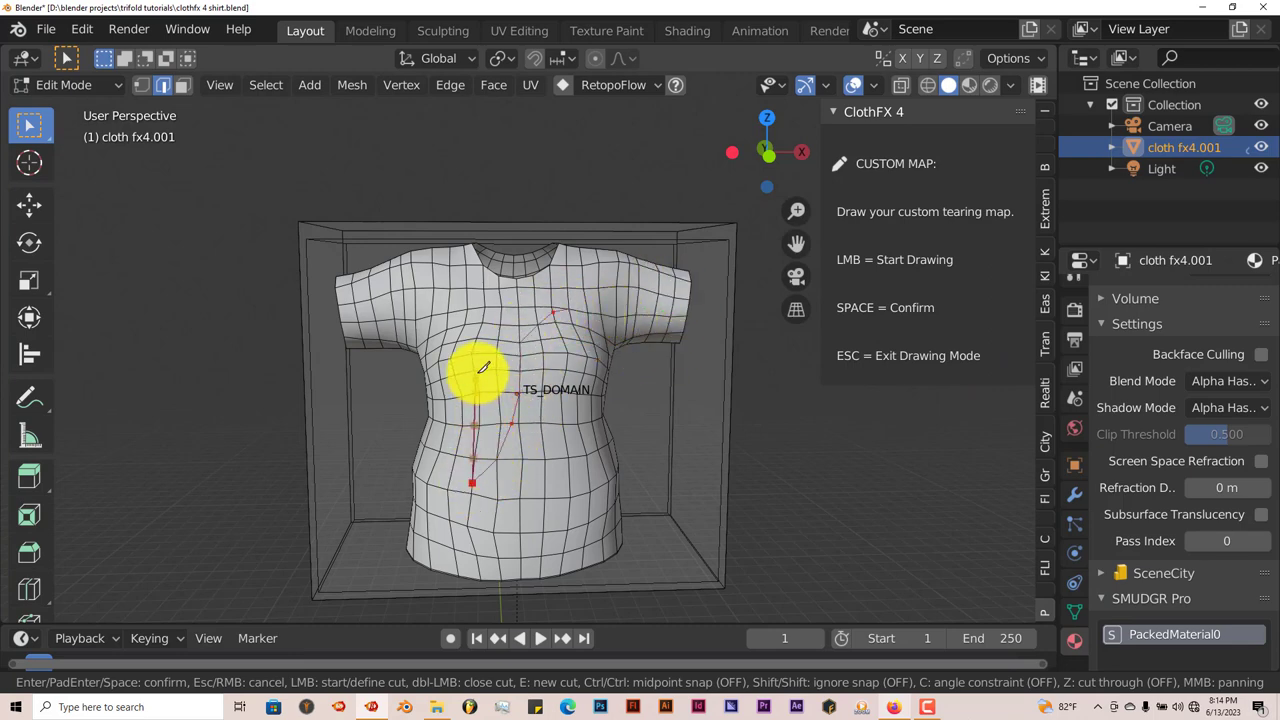
left_click(498, 383)
left_click(544, 459)
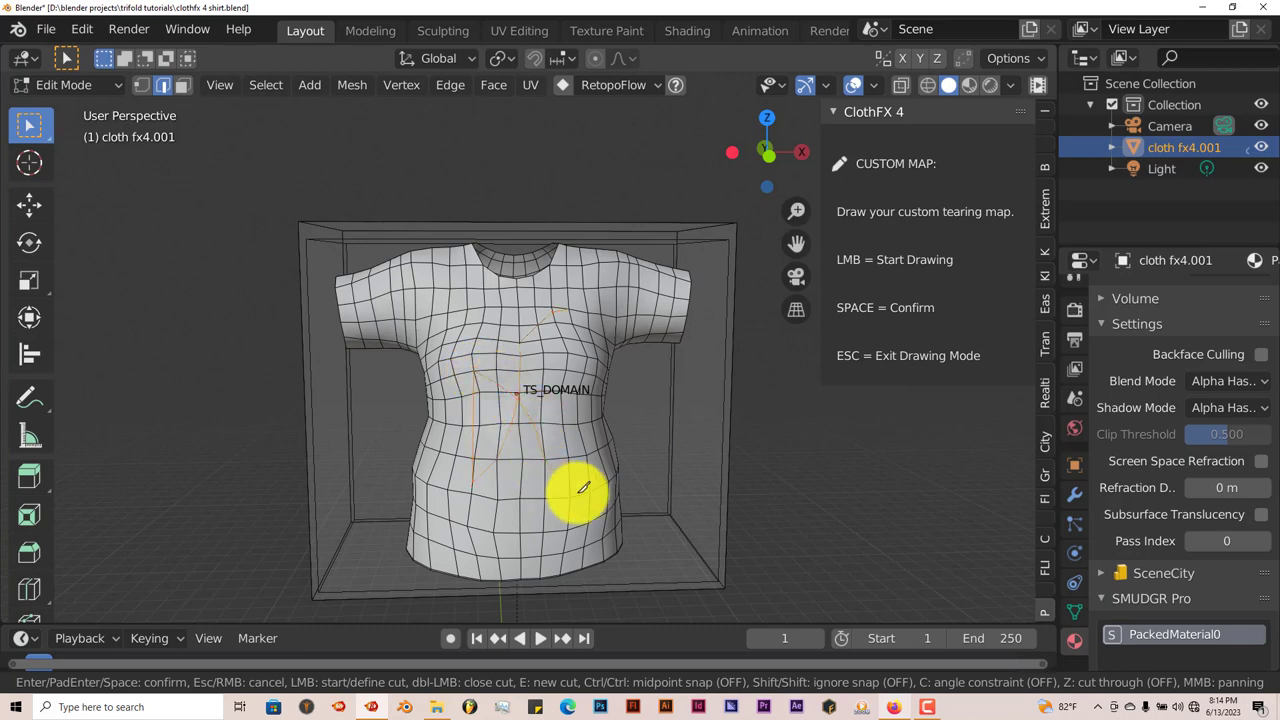
key("space")
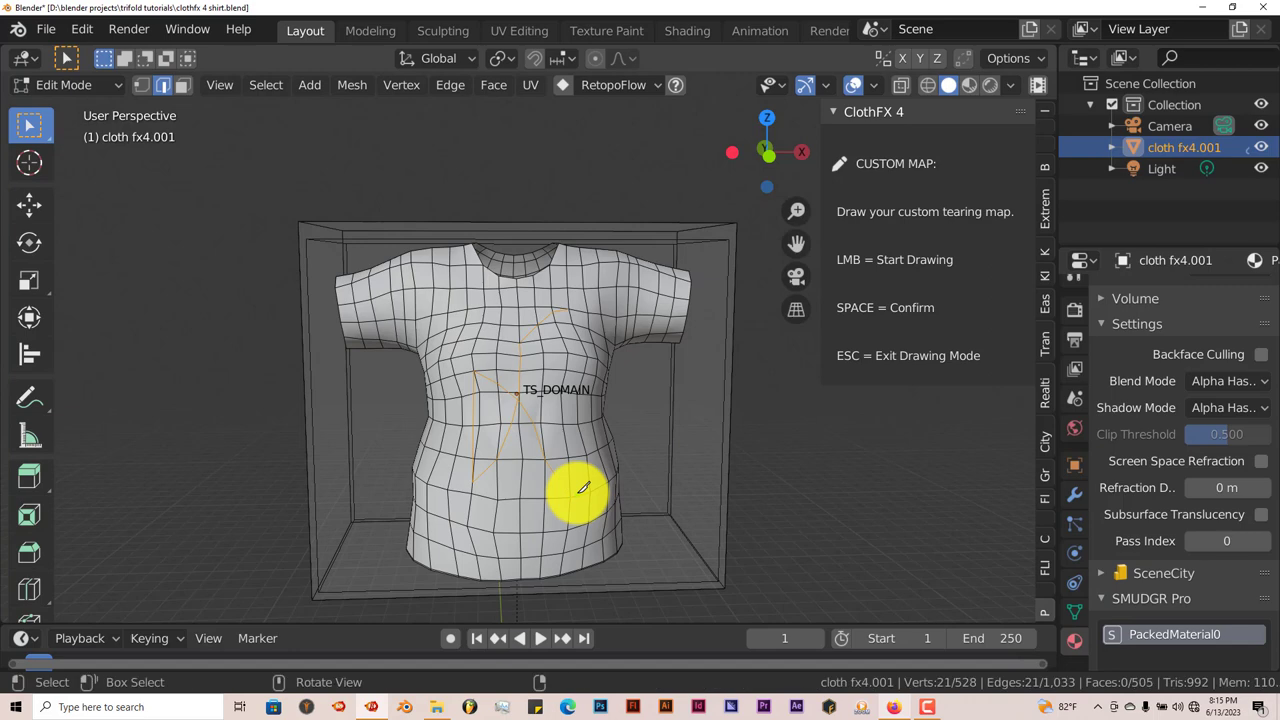
middle_click_drag(574, 459, 500, 434)
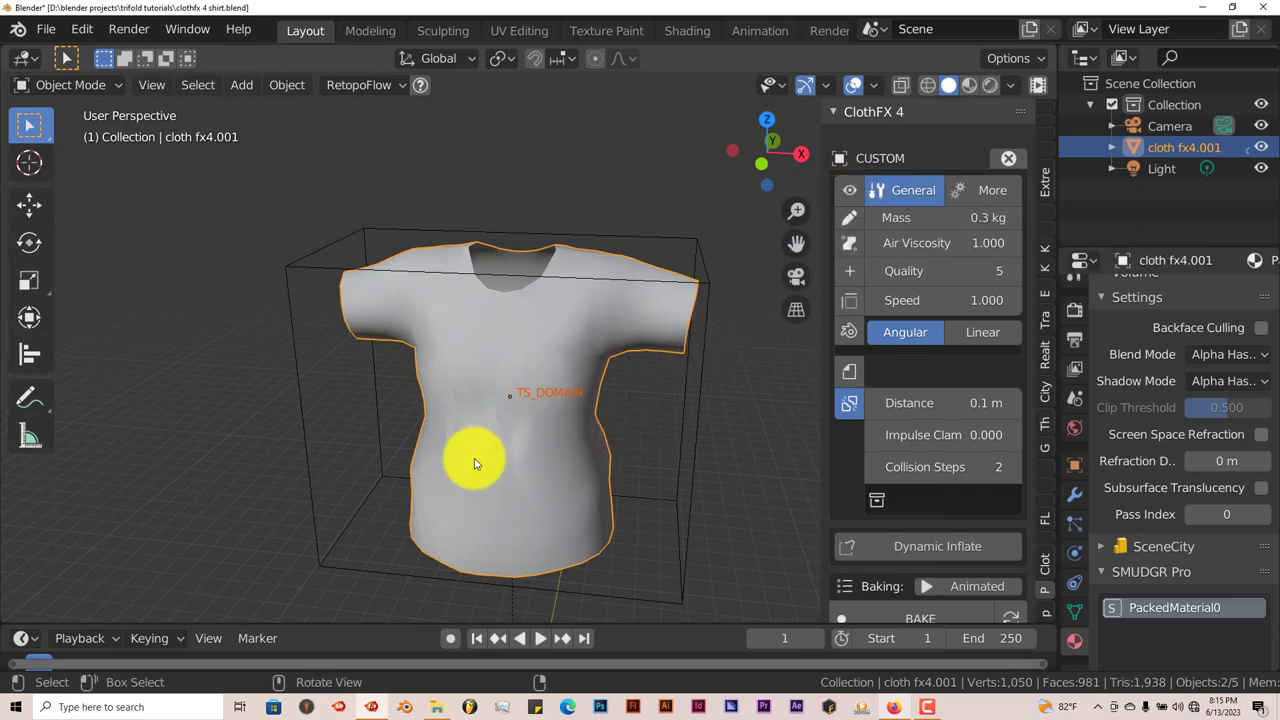
mouse_move(475, 463)
middle_mouse_down()
mouse_move(499, 434)
mouse_move(493, 446)
middle_mouse_up()
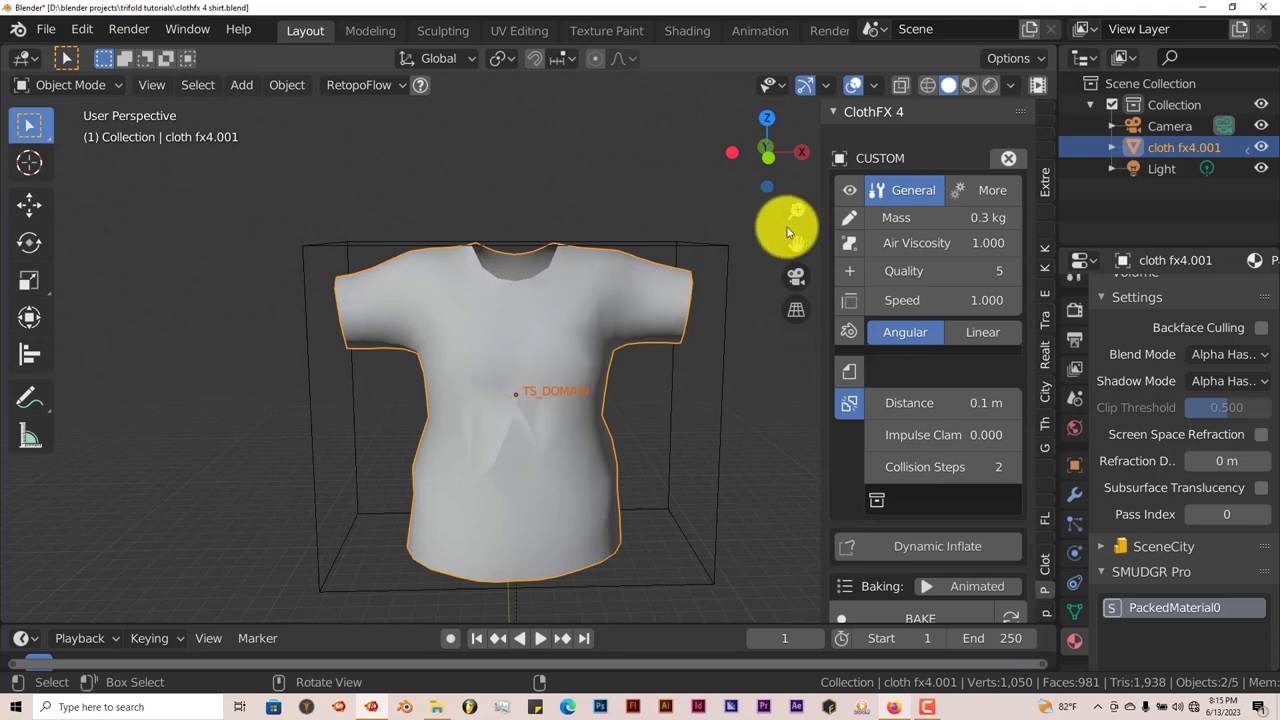
left_click(850, 191)
mouse_move(511, 466)
middle_mouse_down()
mouse_move(489, 457)
mouse_move(462, 406)
middle_mouse_up()
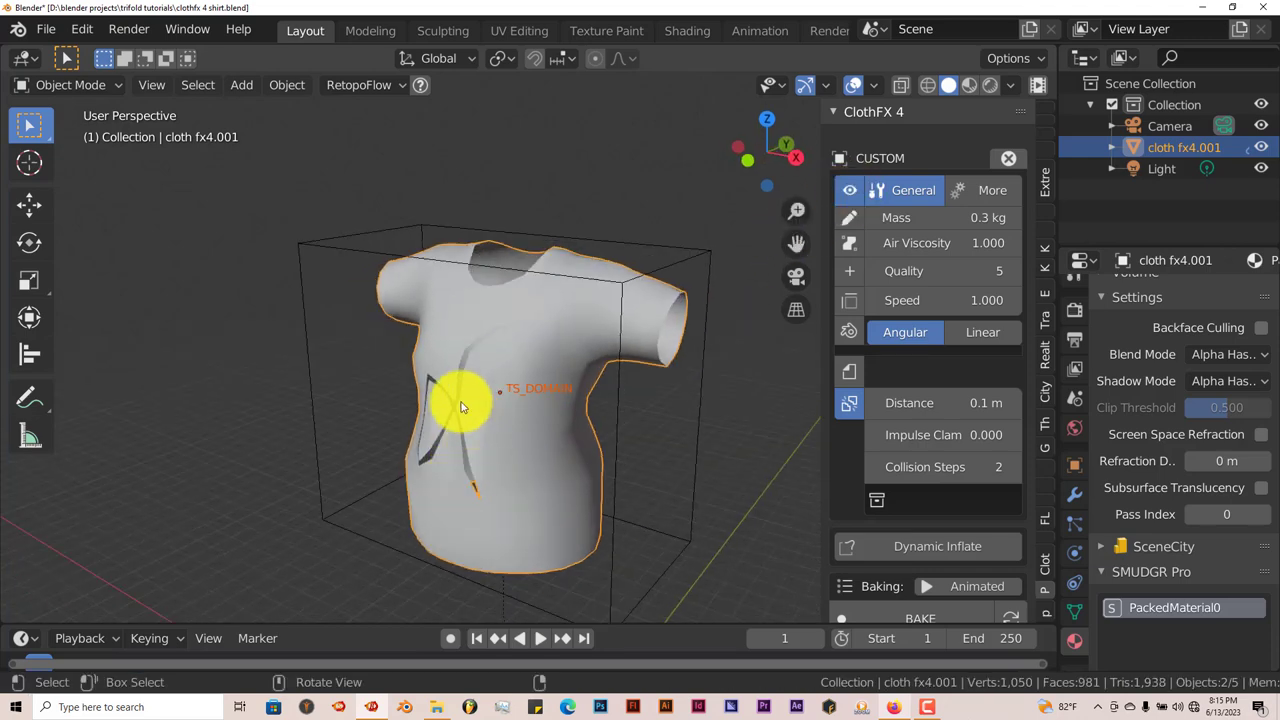
left_click(852, 192)
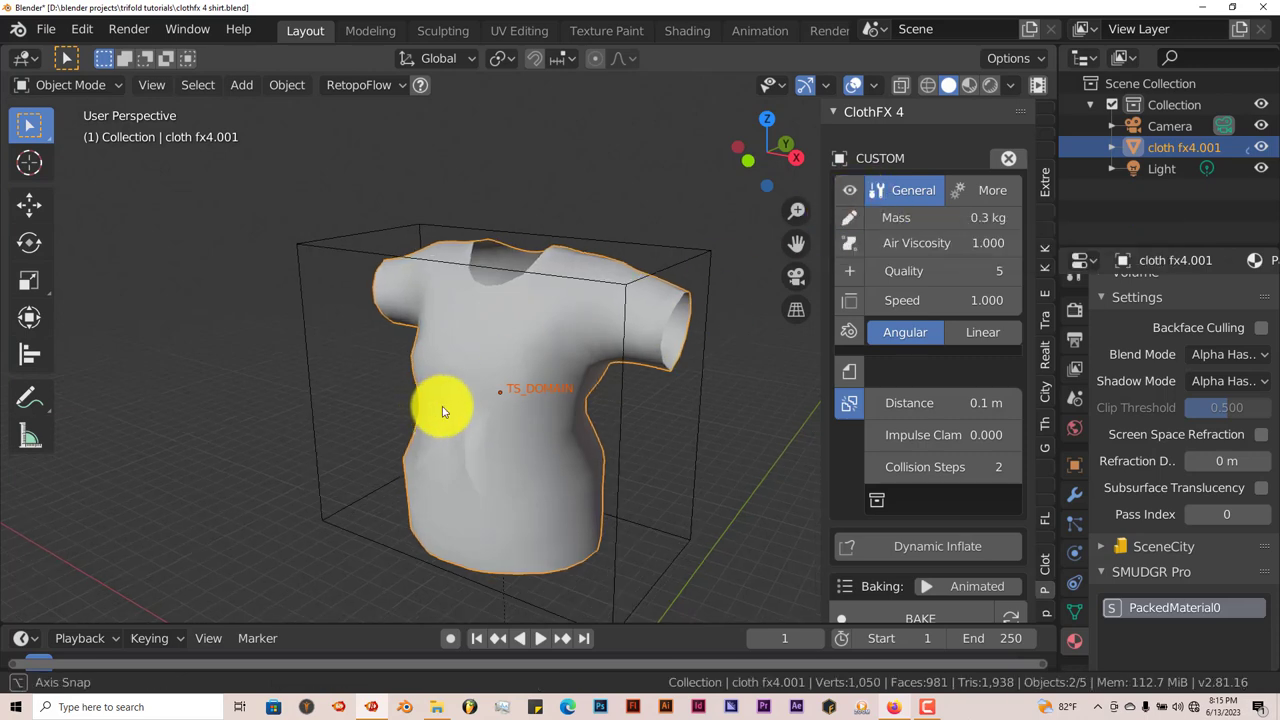
Switch to Front Orthographic view and zoom in until the T-shirt fills the viewport.
mouse_move(442, 406)
middle_mouse_down()
mouse_move(470, 440)
mouse_move(443, 437)
mouse_move(480, 391)
mouse_move(457, 391)
mouse_move(534, 330)
middle_mouse_up()
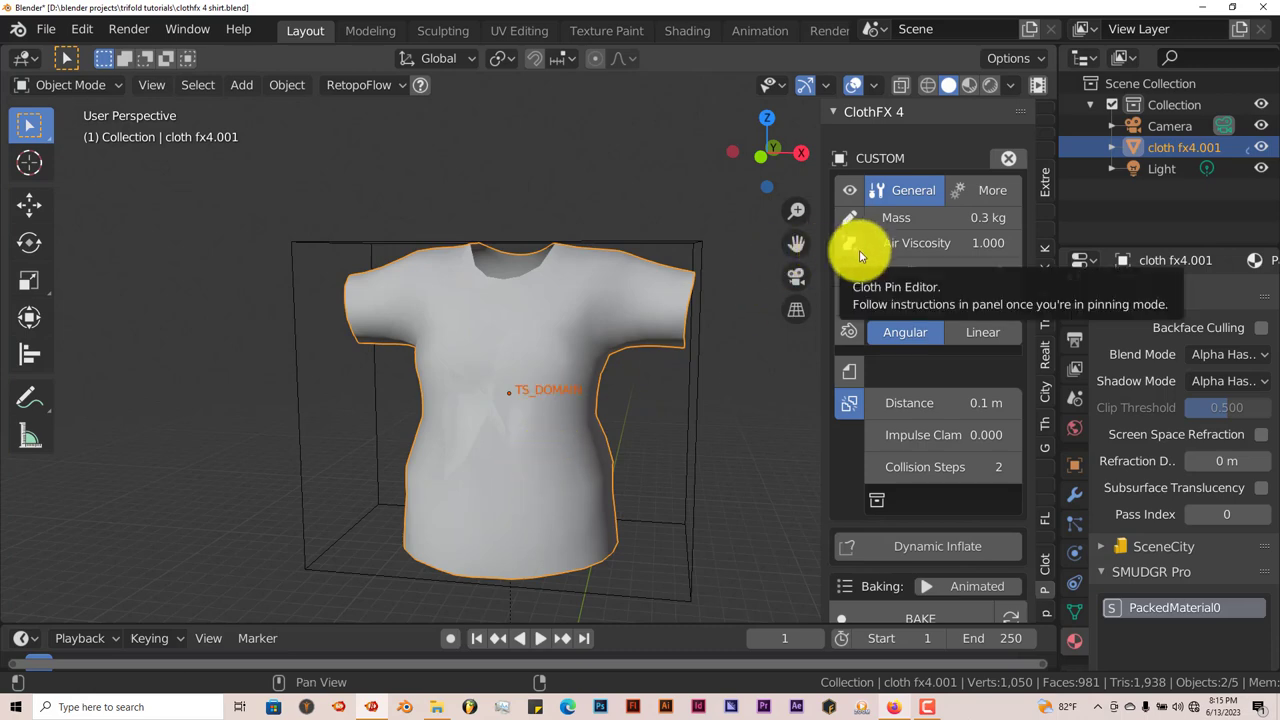
mouse_move(676, 310)
middle_mouse_down()
mouse_move(686, 306)
mouse_move(665, 333)
middle_mouse_up()
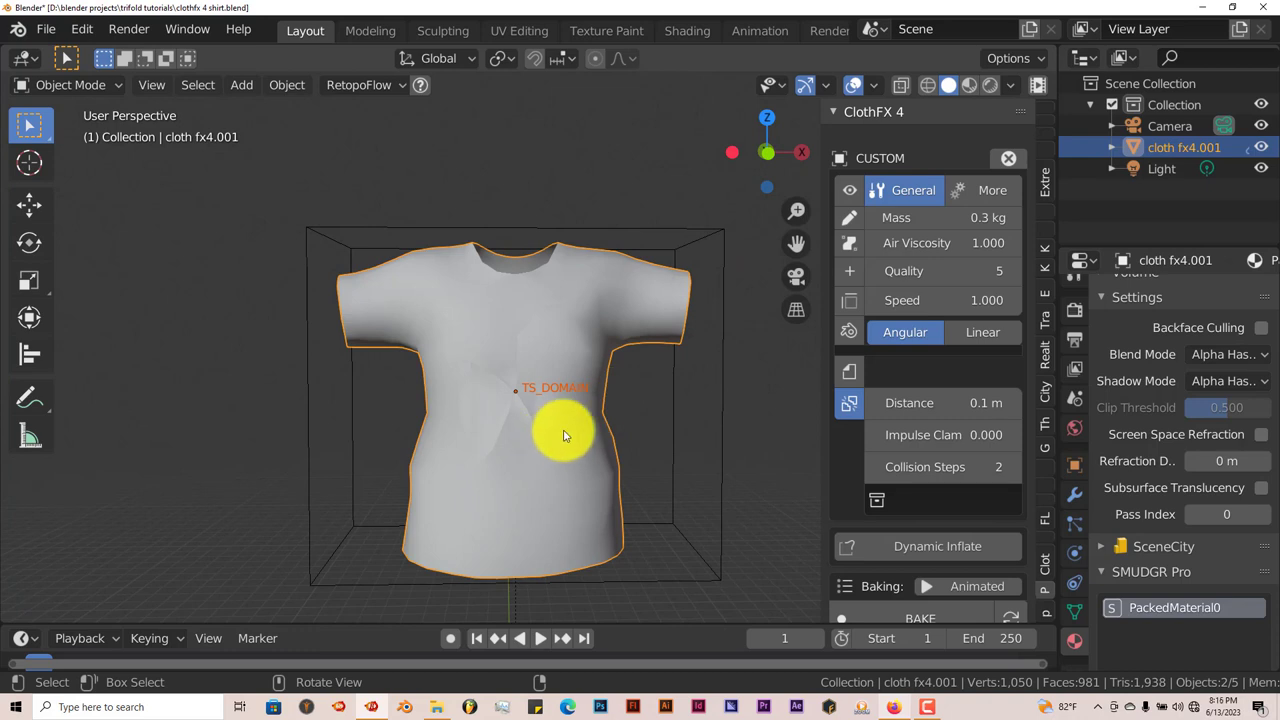
key("KP_1")
scroll(563, 436, "up", 1)
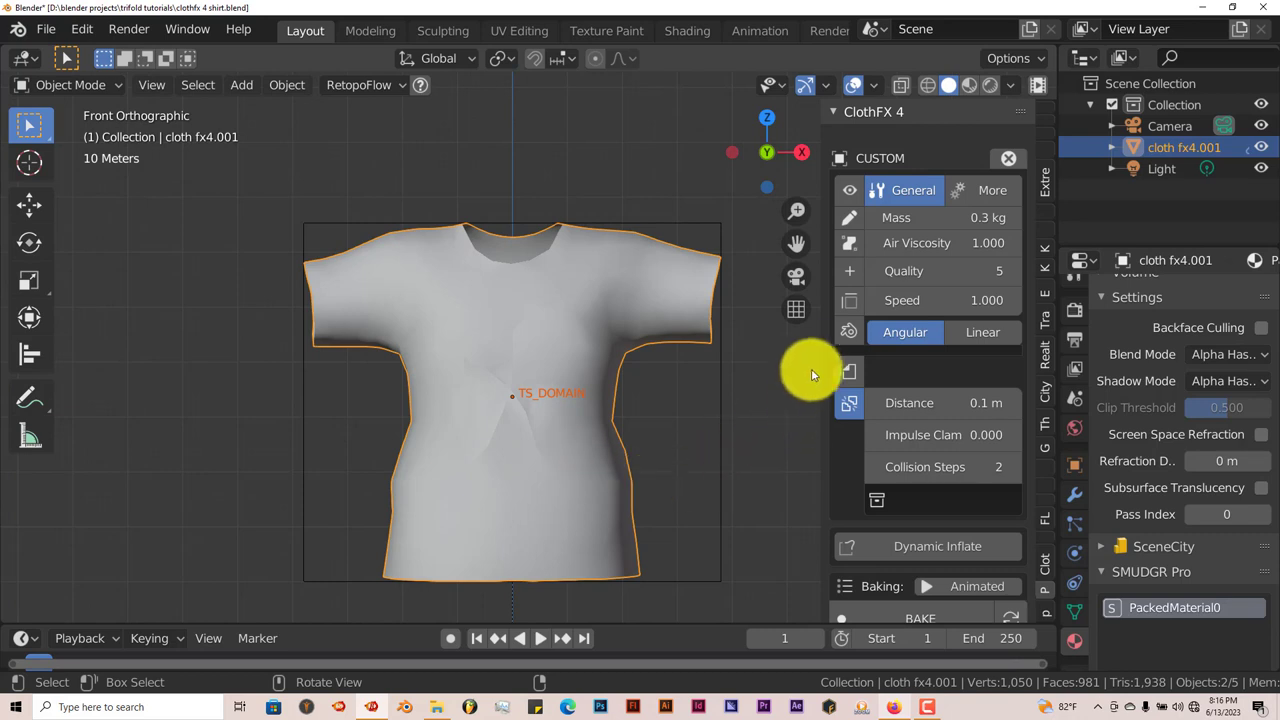
Enter the shirt's pin editor and select the sleeve-end and collar vertex loops.
left_click(855, 249)
scroll(423, 436, "up", 1)
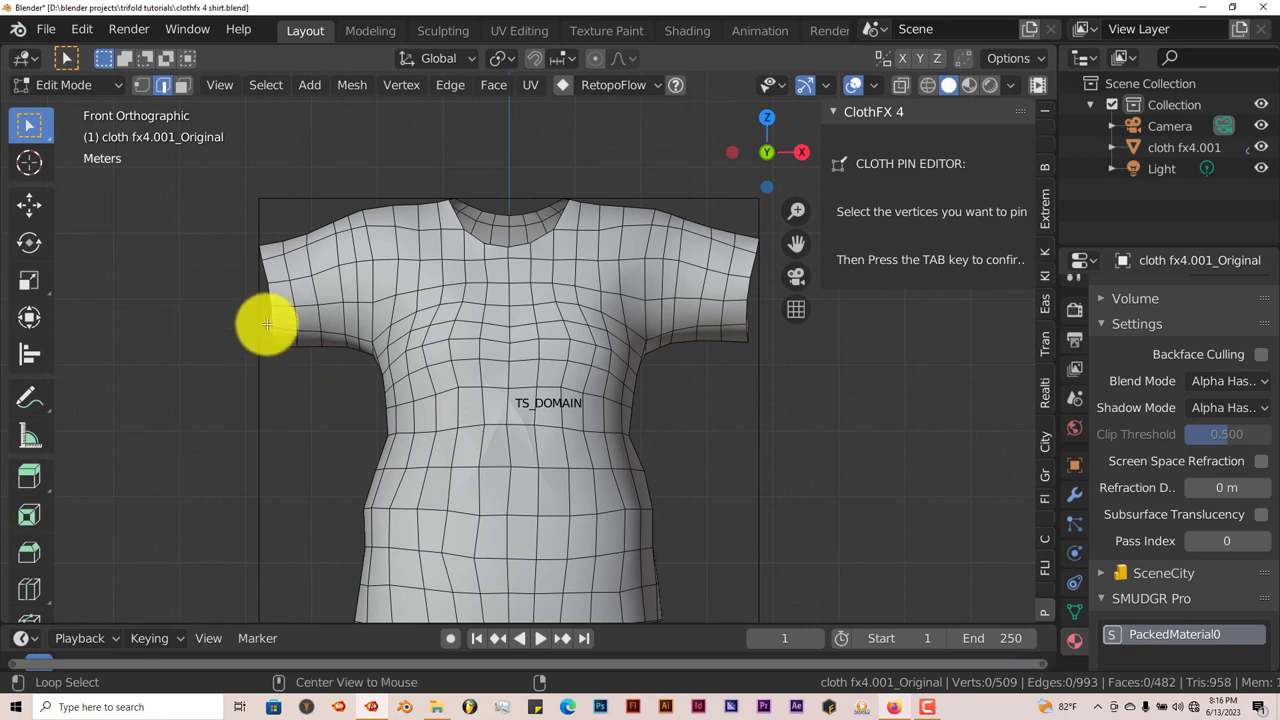
left_click(269, 273, "alt")
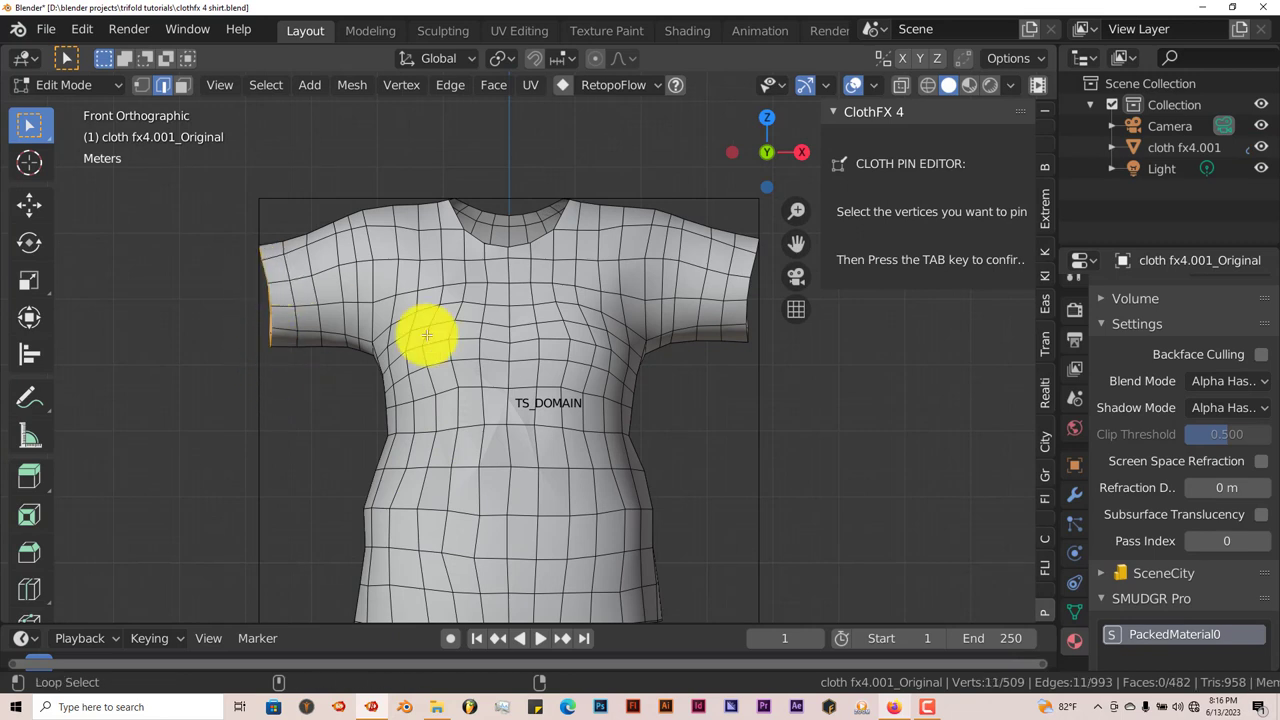
left_click(752, 270, "alt+shift")
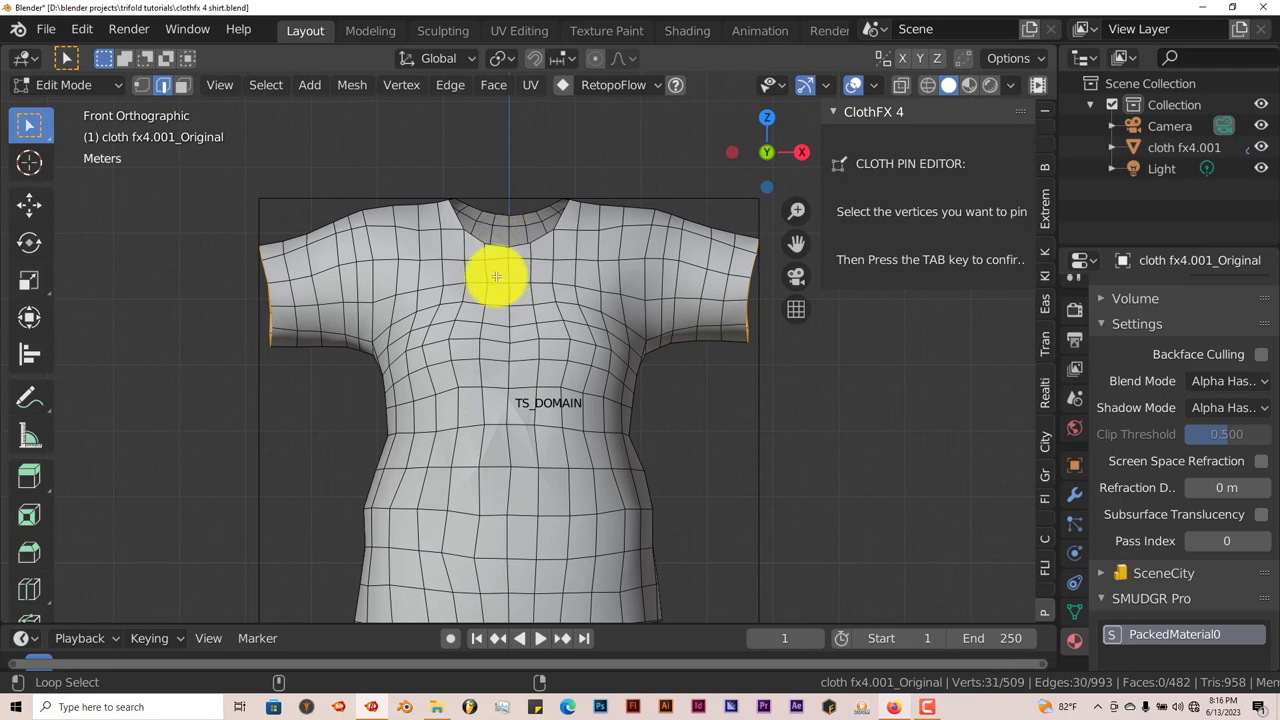
left_click(488, 242, "alt+shift")
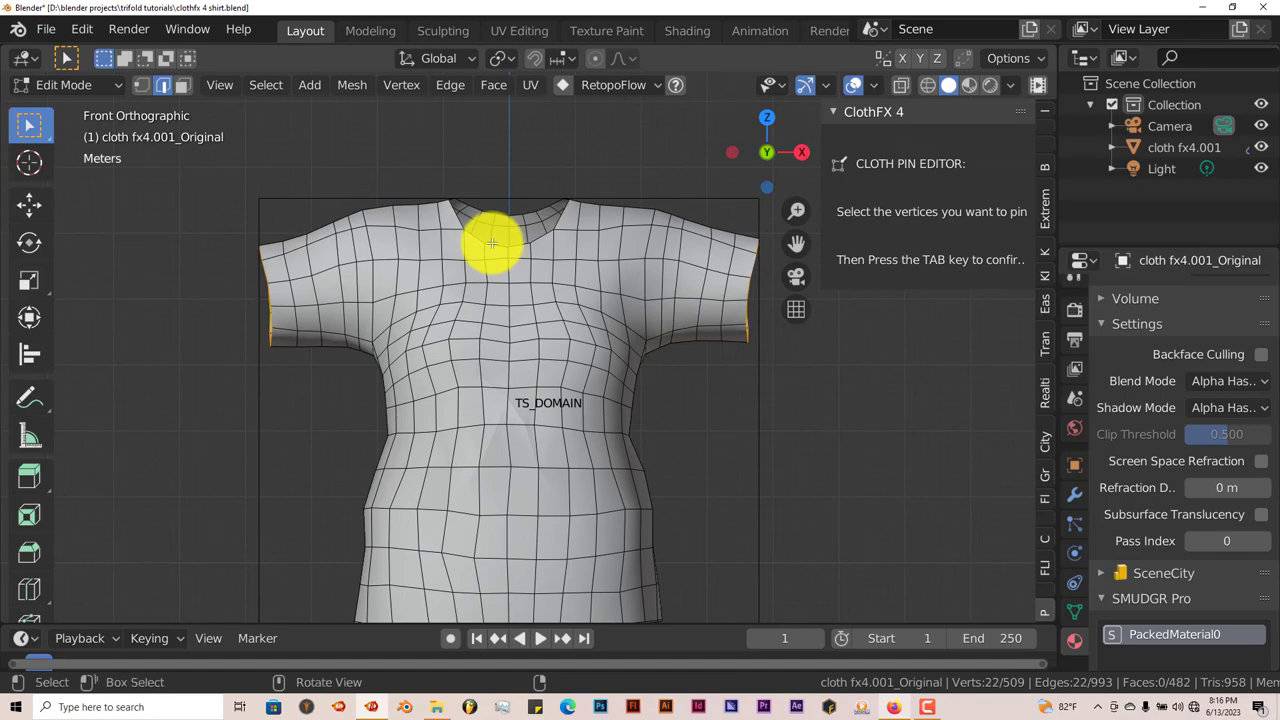
left_click(493, 247, "alt+shift")
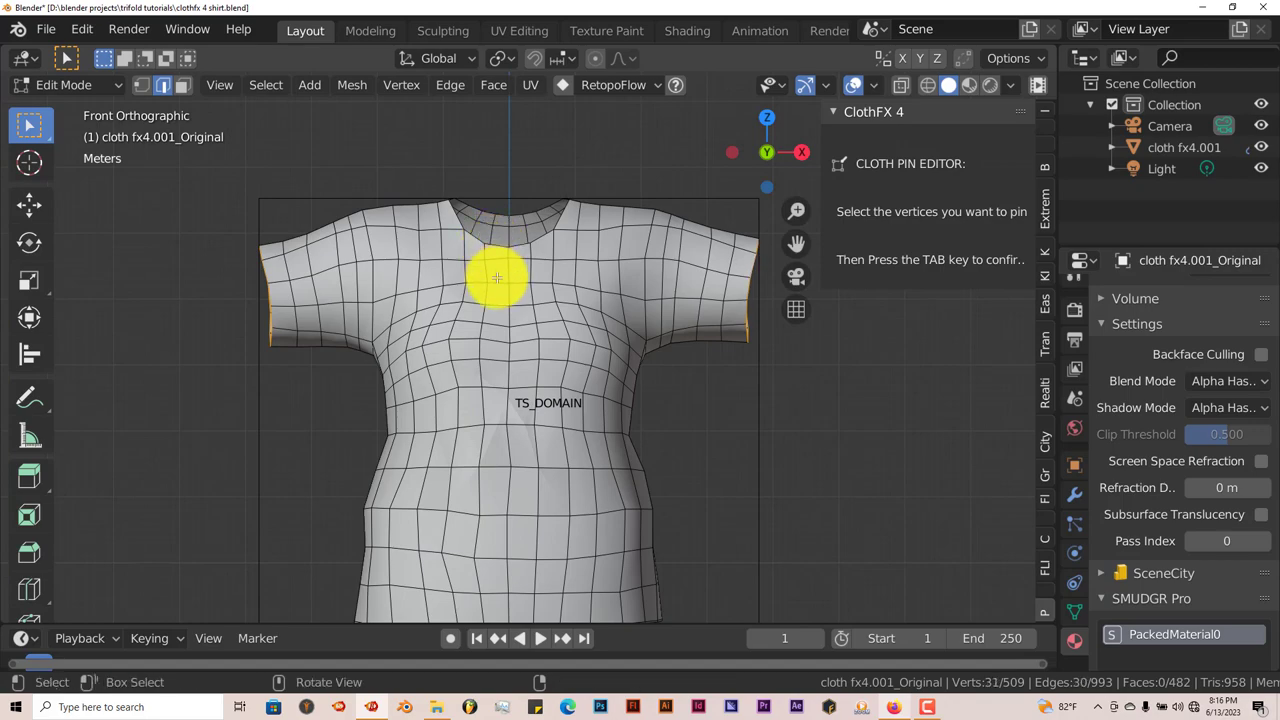
Return to front view and confirm the 64 collar, sleeve and hem pins.
middle_click_drag(497, 274, 437, 327)
key("ctrl+z")
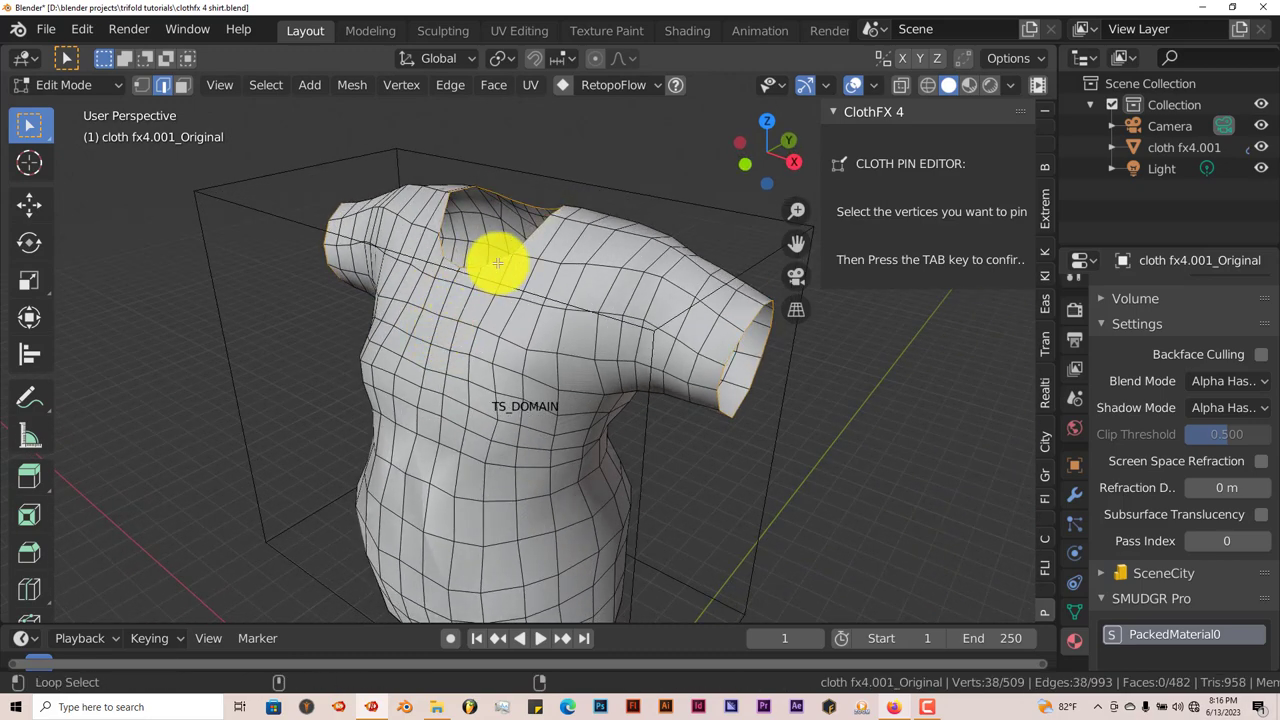
scroll(466, 334, "down", 3)
middle_click_drag(466, 334, 563, 389)
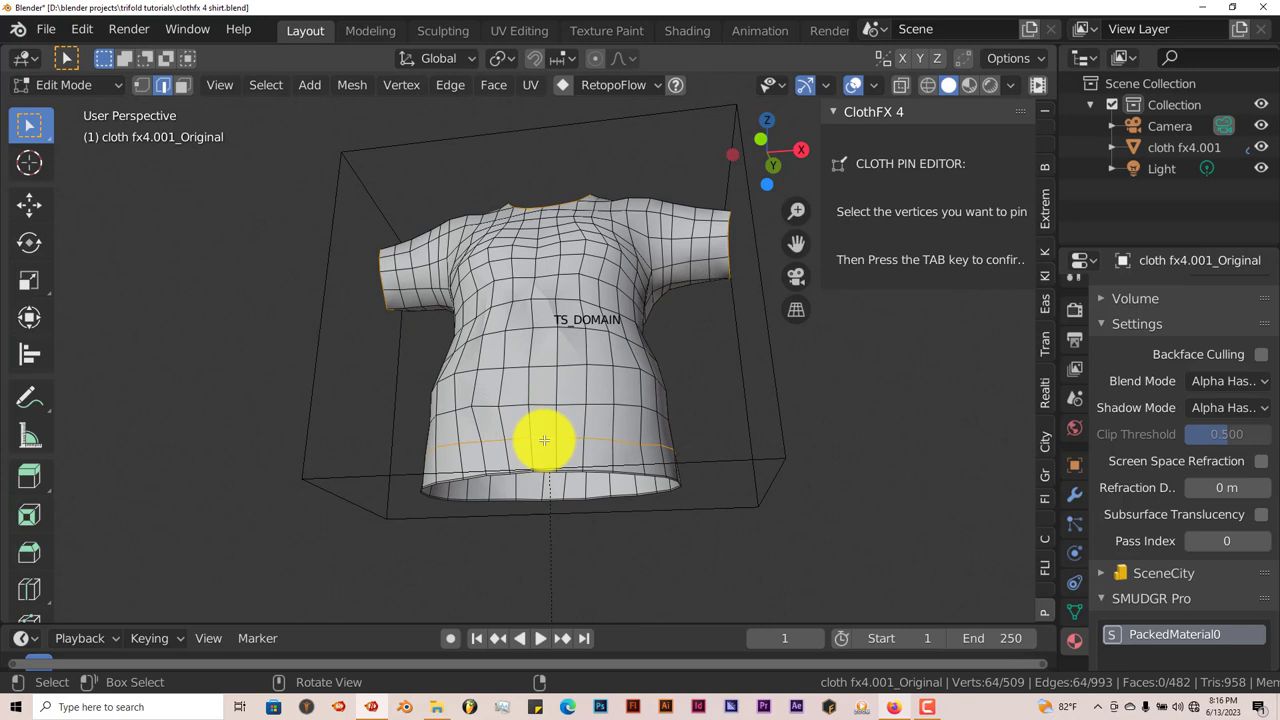
key("KP_1")
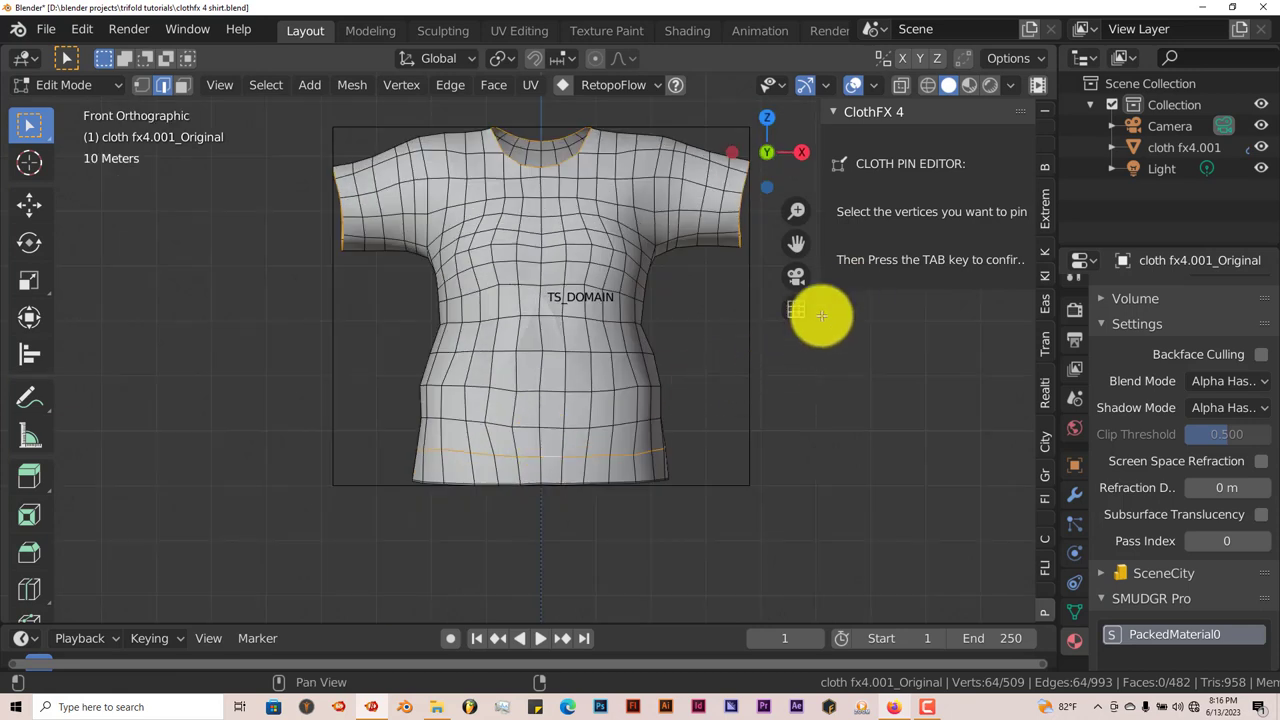
key("Tab")
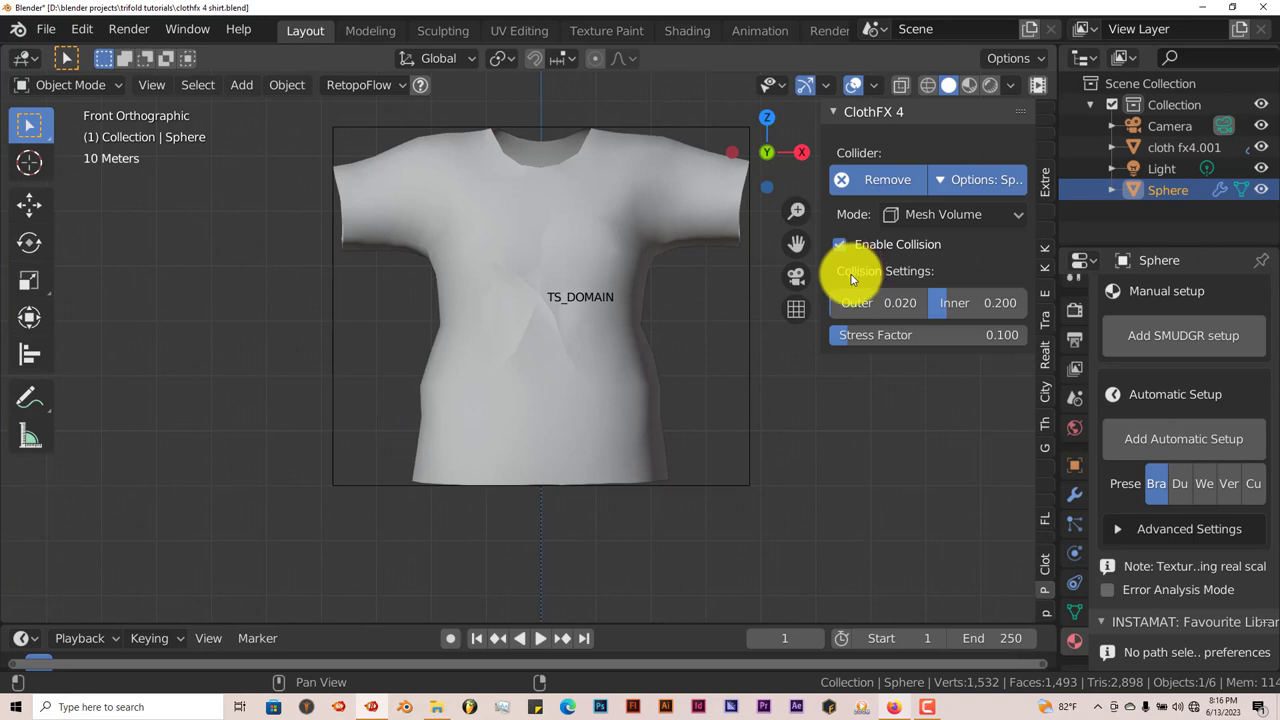
Raise the new Sphere collider up into the shirt with the Move tool.
scroll(574, 460, "down", 3)
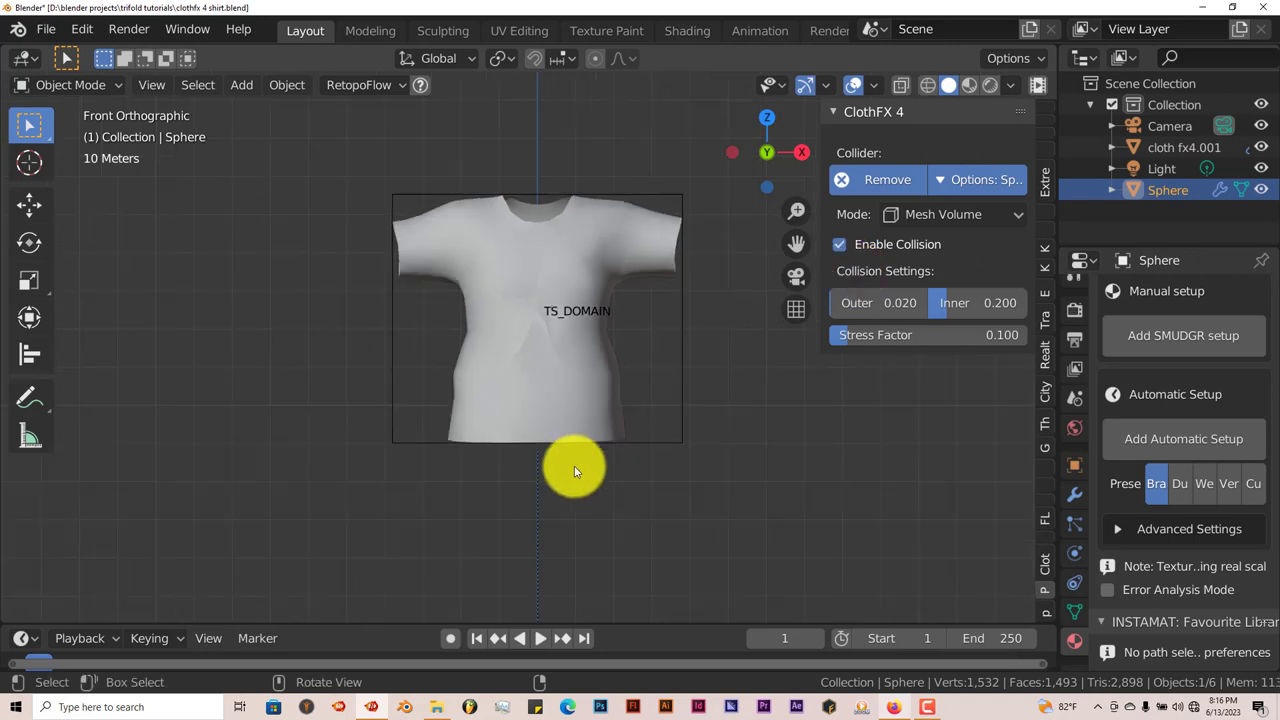
middle_click_drag(574, 466, 527, 508)
scroll(523, 518, "down", 3)
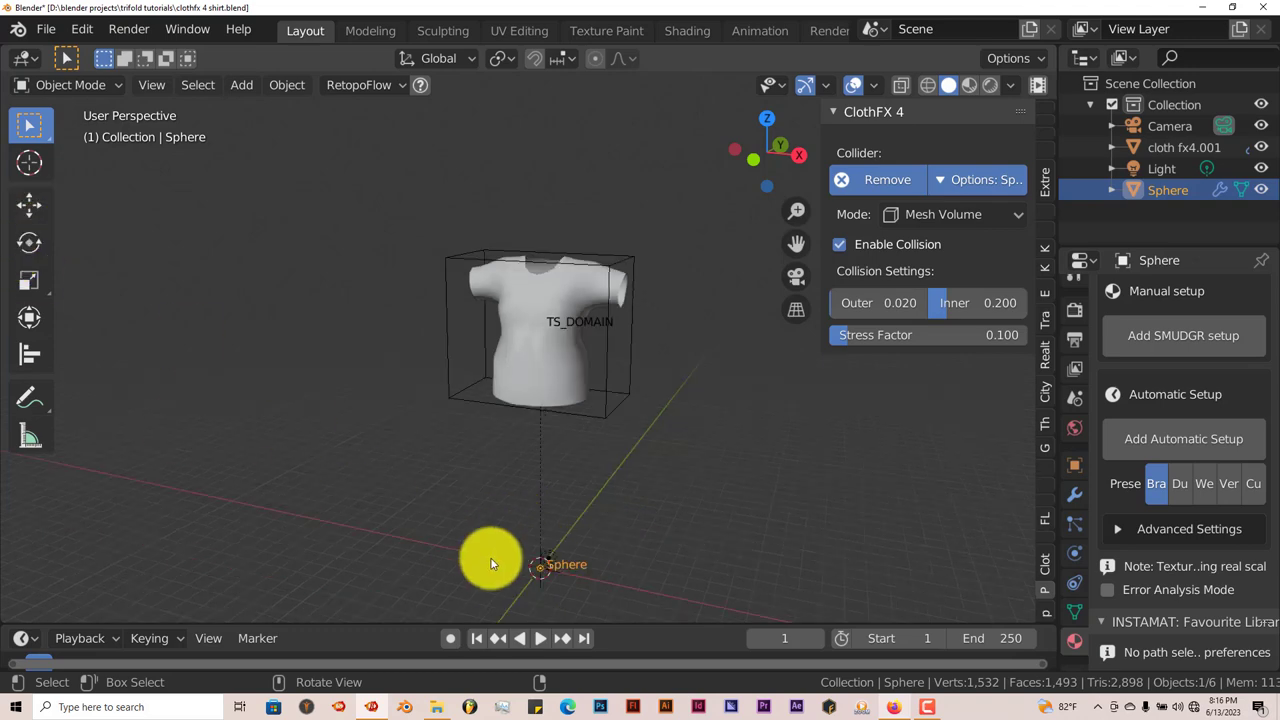
left_click(34, 205)
left_click_drag(543, 488, 539, 339)
scroll(558, 350, "up", 3)
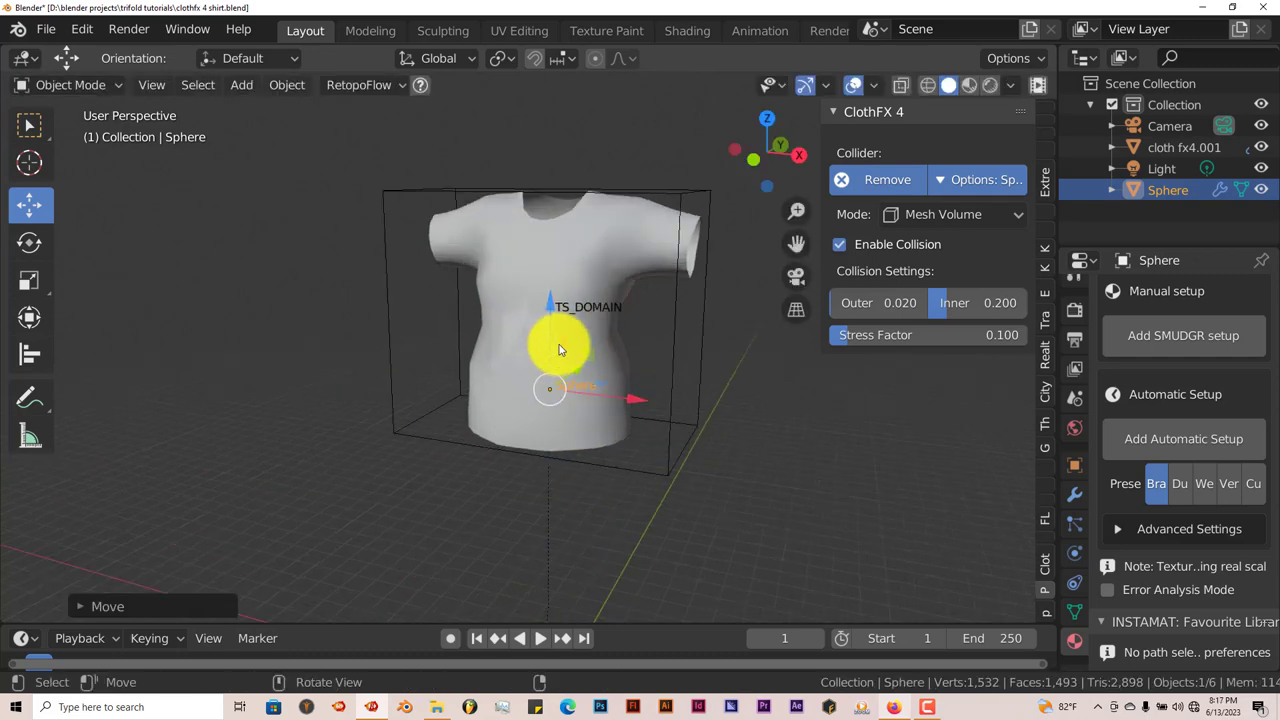
Scale the Sphere up to about 17, lift it vertically and slide it beside the shirt's right side.
key("s")
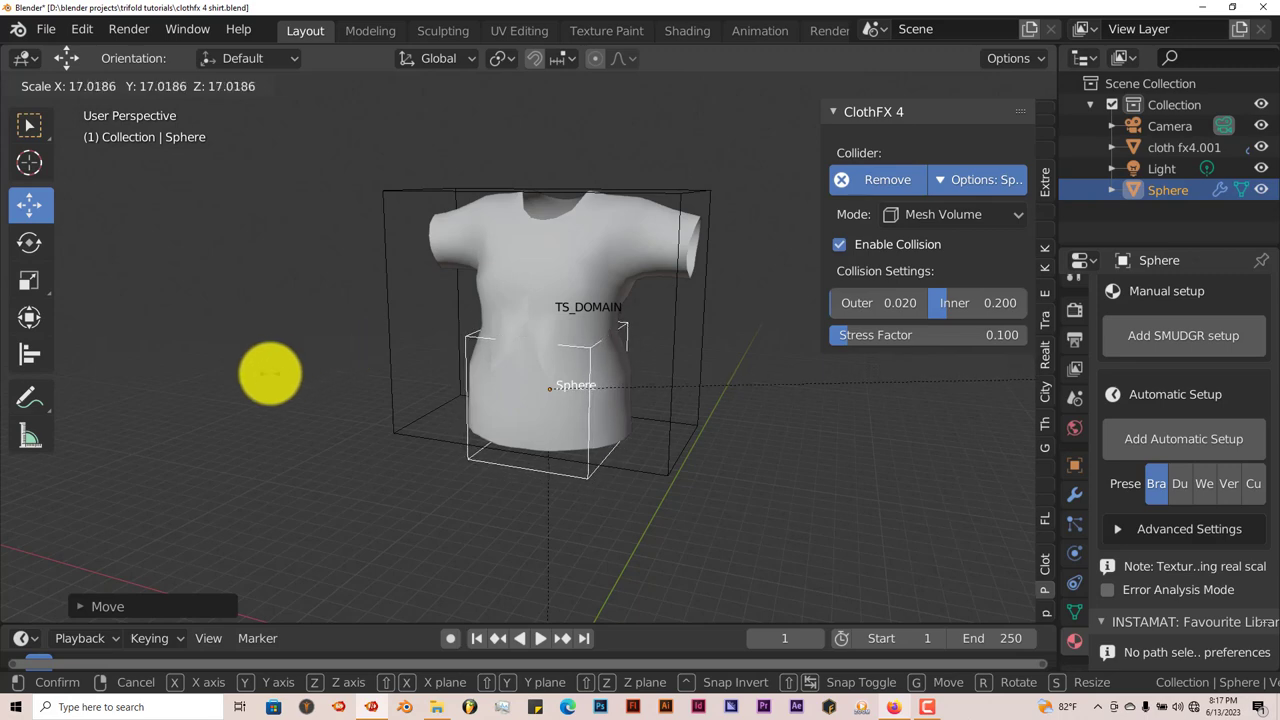
left_click(270, 373)
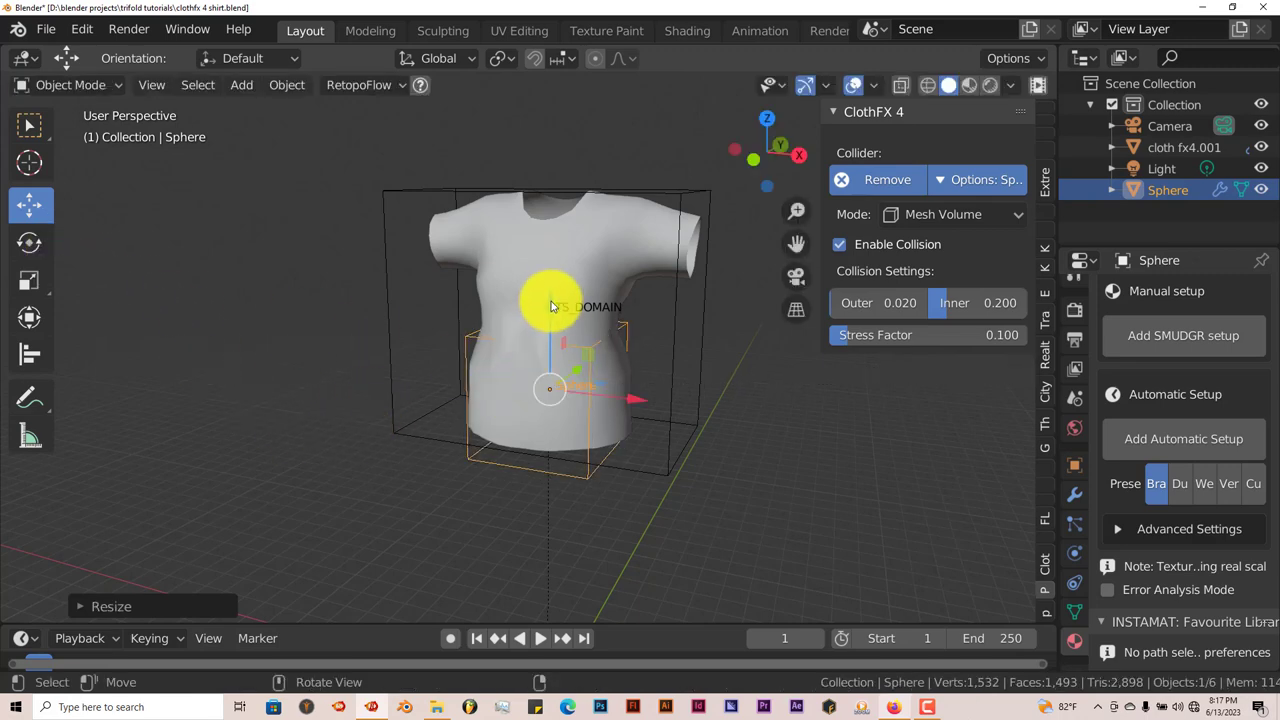
key("g")
key("z")
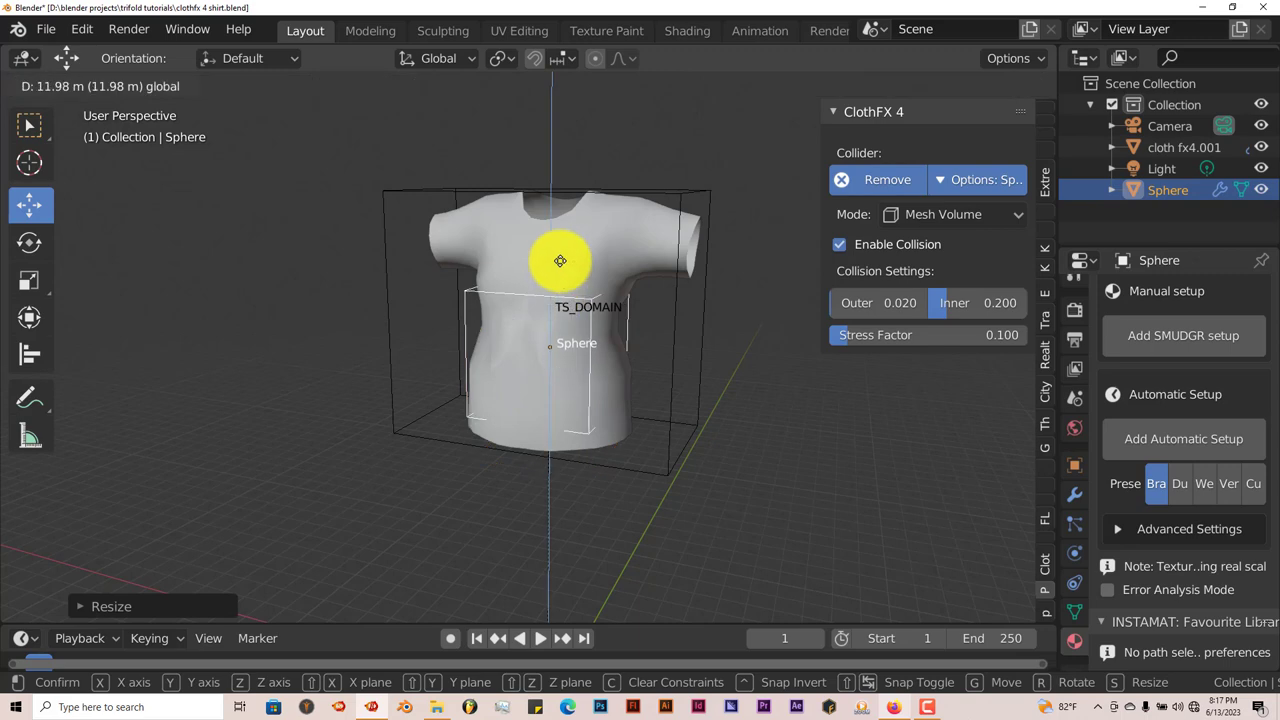
left_click(557, 266)
middle_click_drag(557, 266, 584, 377)
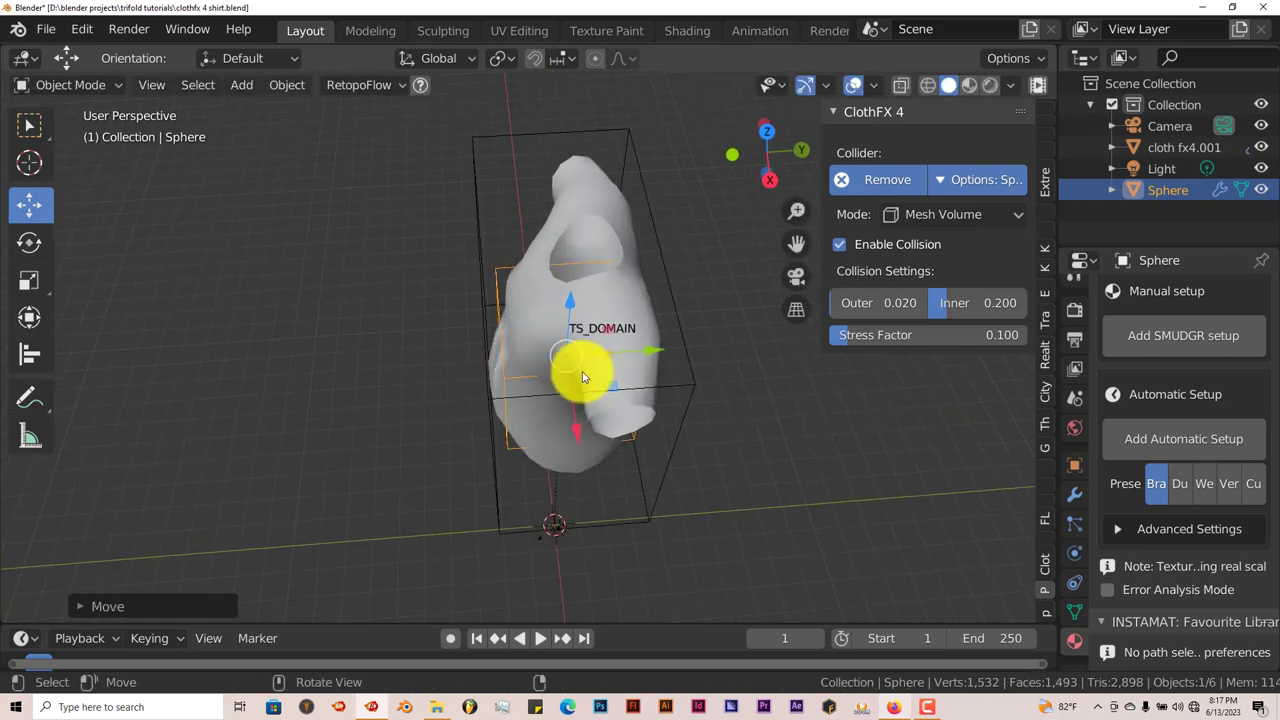
left_click_drag(657, 353, 740, 354)
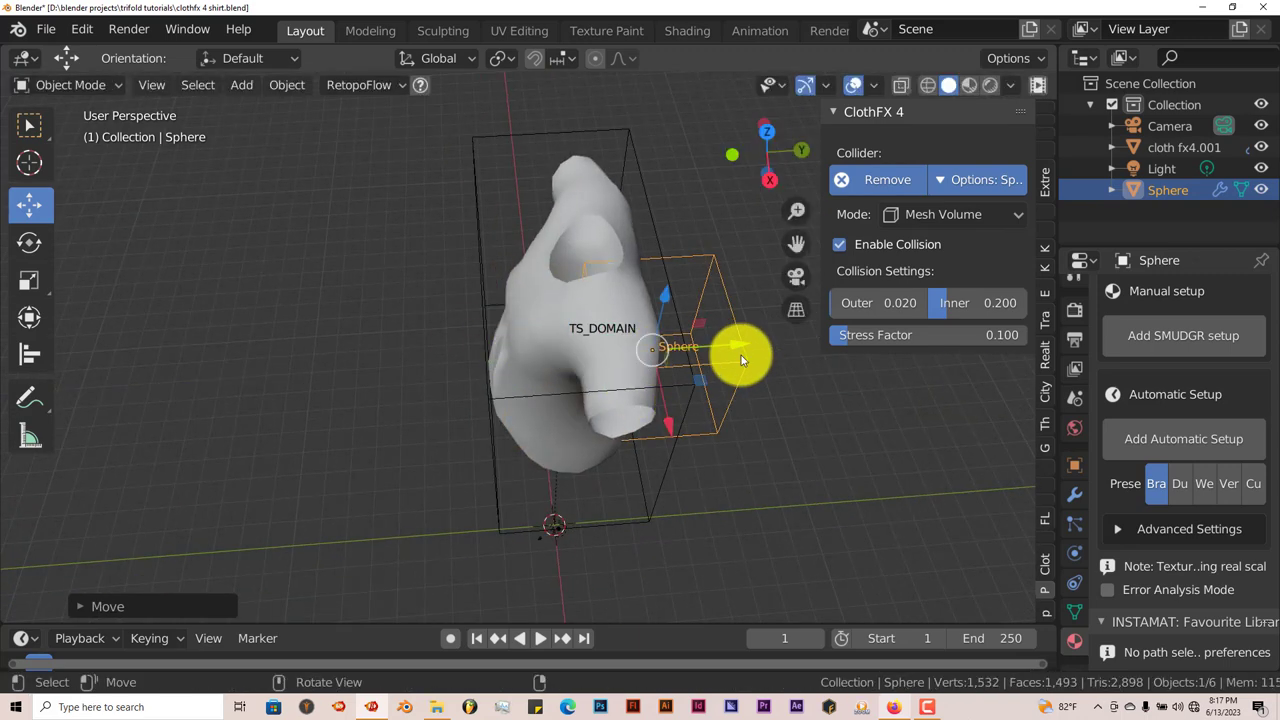
middle_click_drag(740, 354, 534, 531)
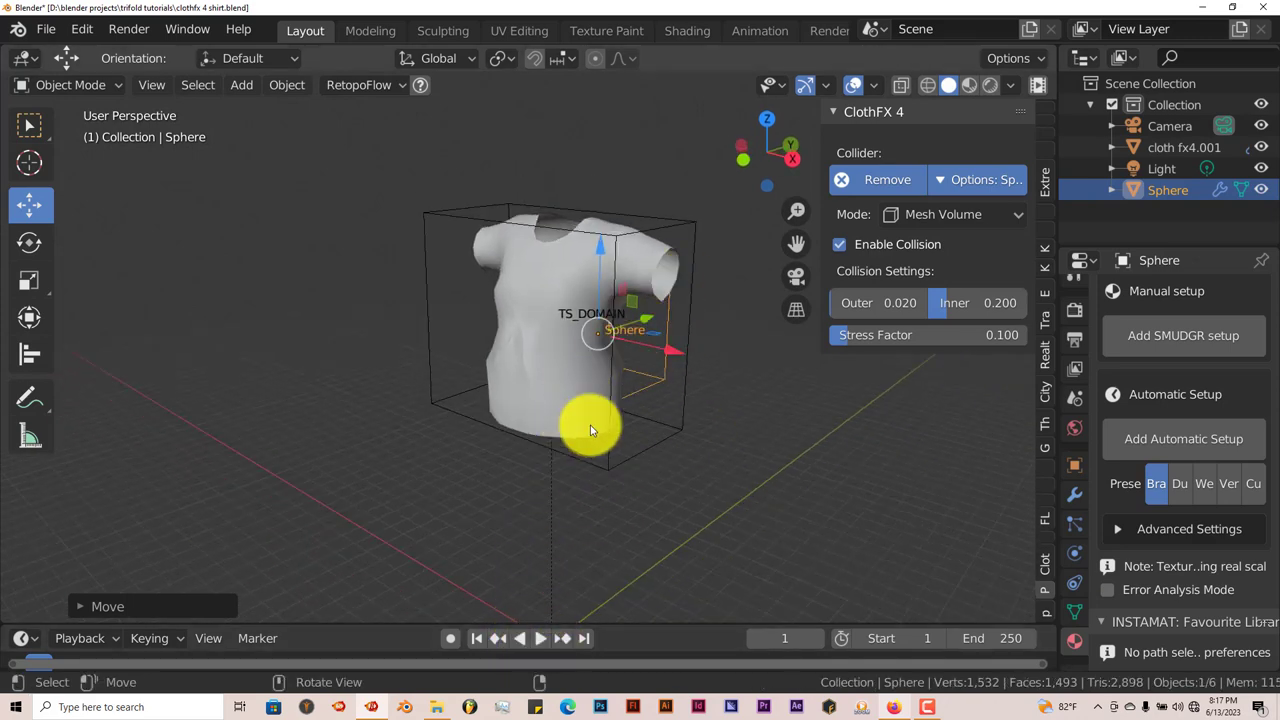
Play the cloth simulation and push the Sphere through the shirt twice to tear it.
left_click(538, 638)
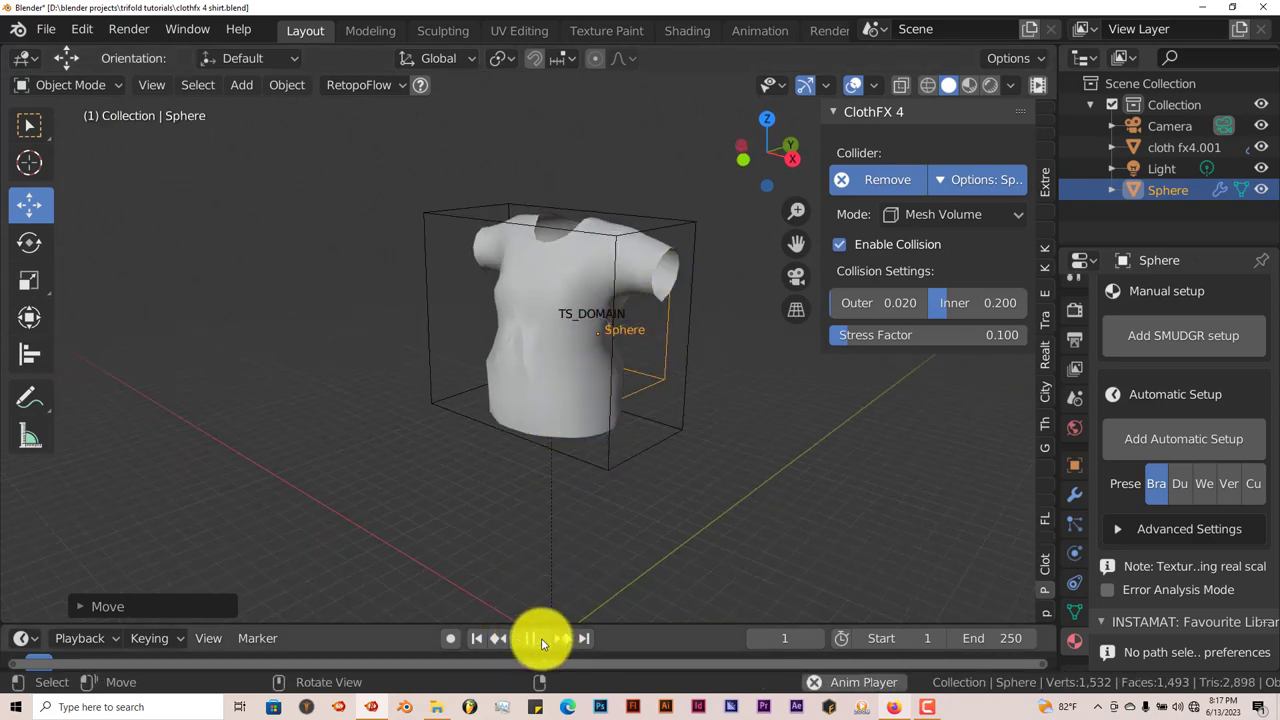
key("g")
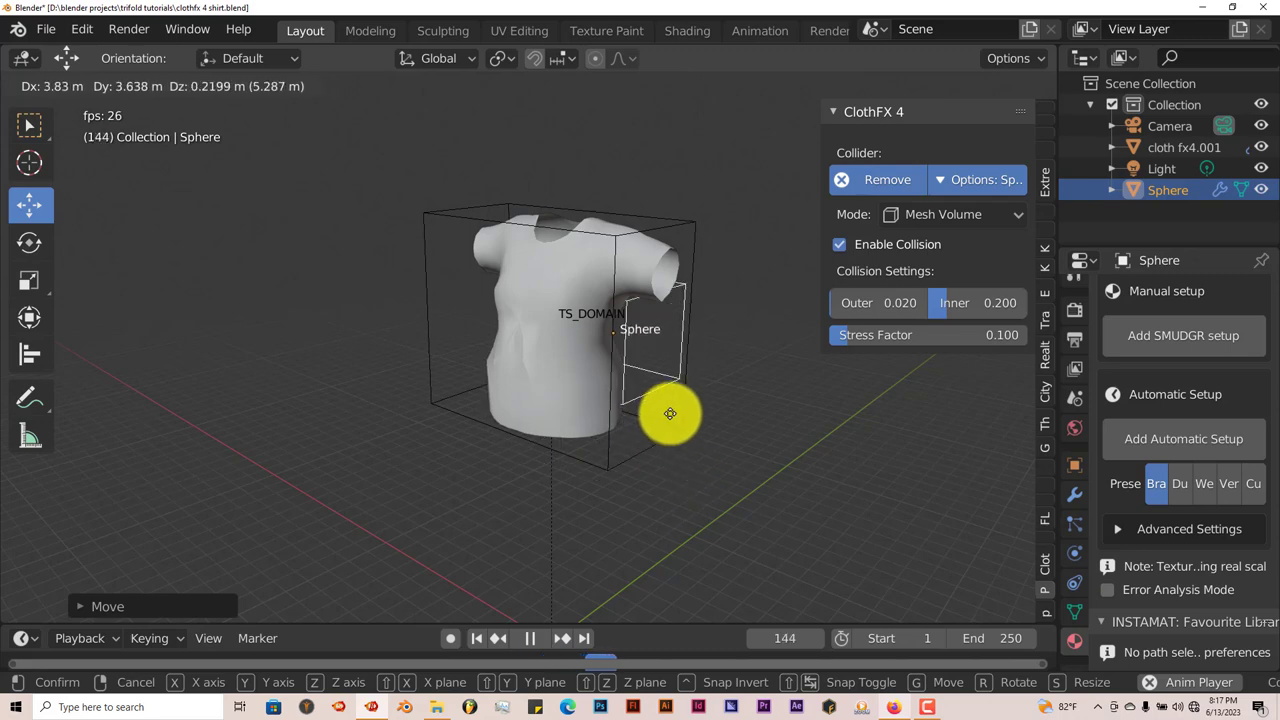
left_click(658, 460)
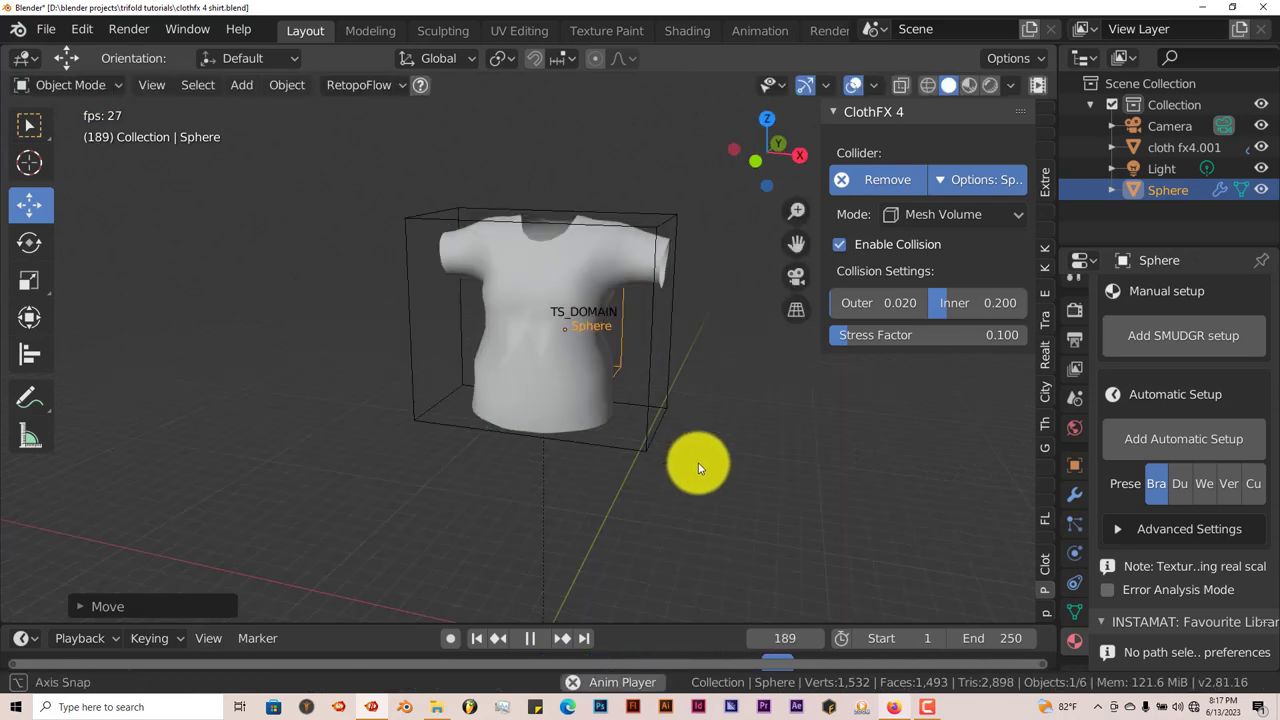
middle_click_drag(697, 466, 605, 470)
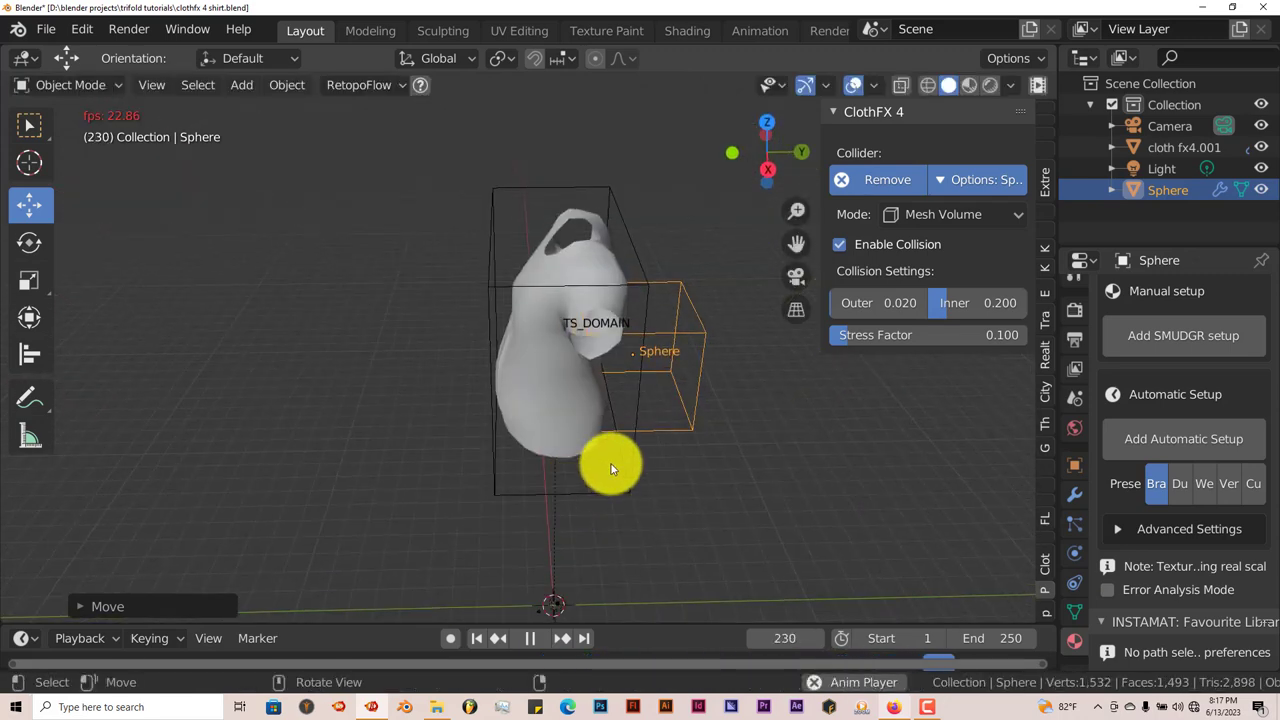
key("g")
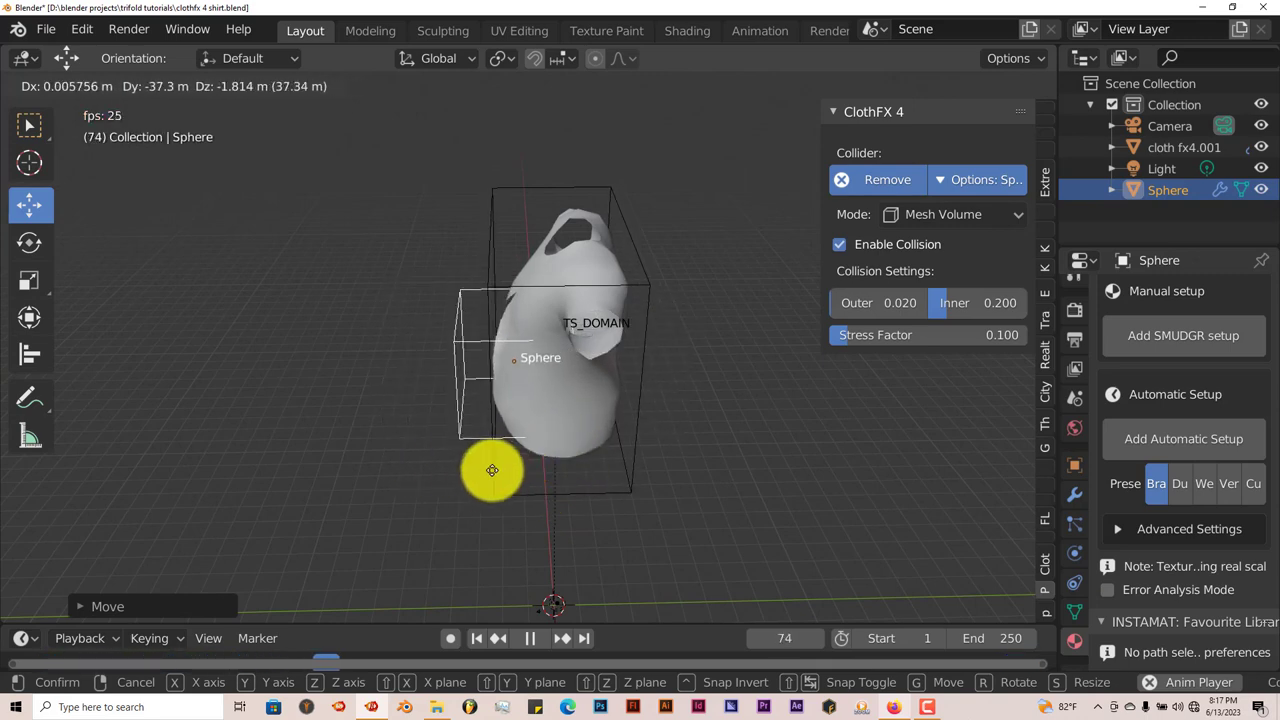
left_click(492, 470)
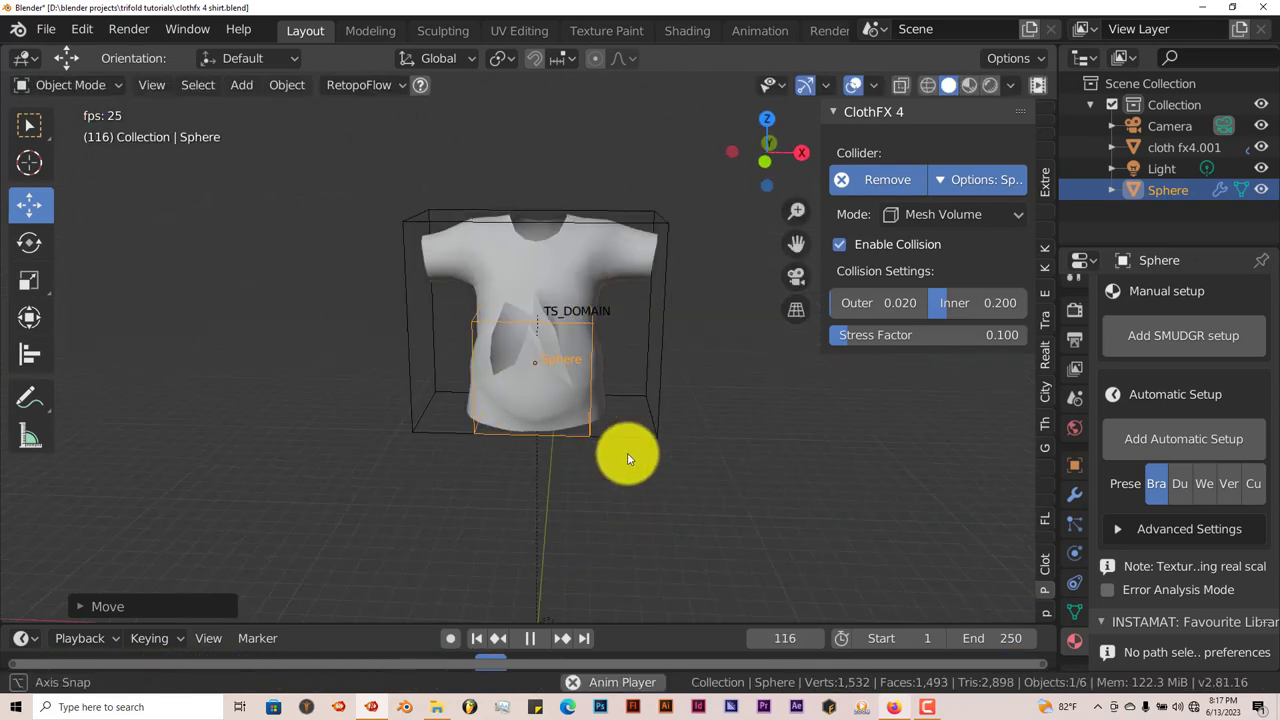
Pause playback at frame 153 and select the shirt to show its ClothFX 4 cloth settings.
middle_click_drag(627, 452, 613, 459)
left_click(531, 638)
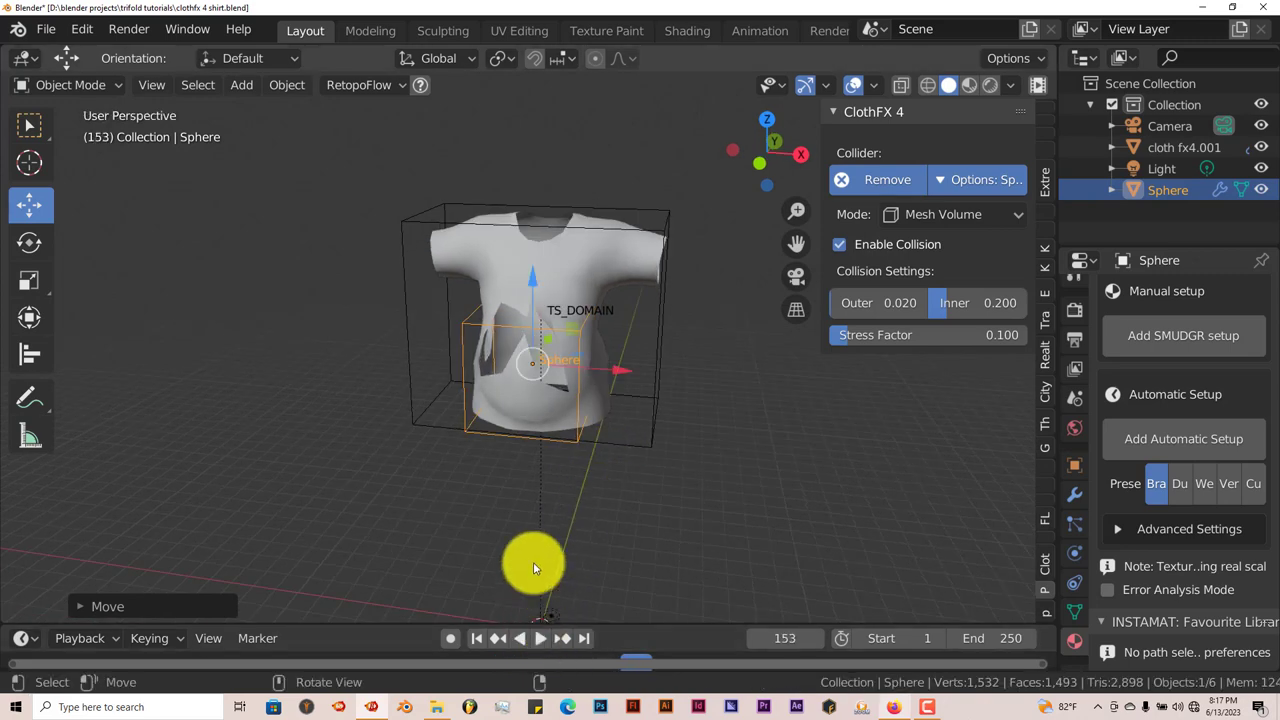
scroll(540, 560, "up", 5)
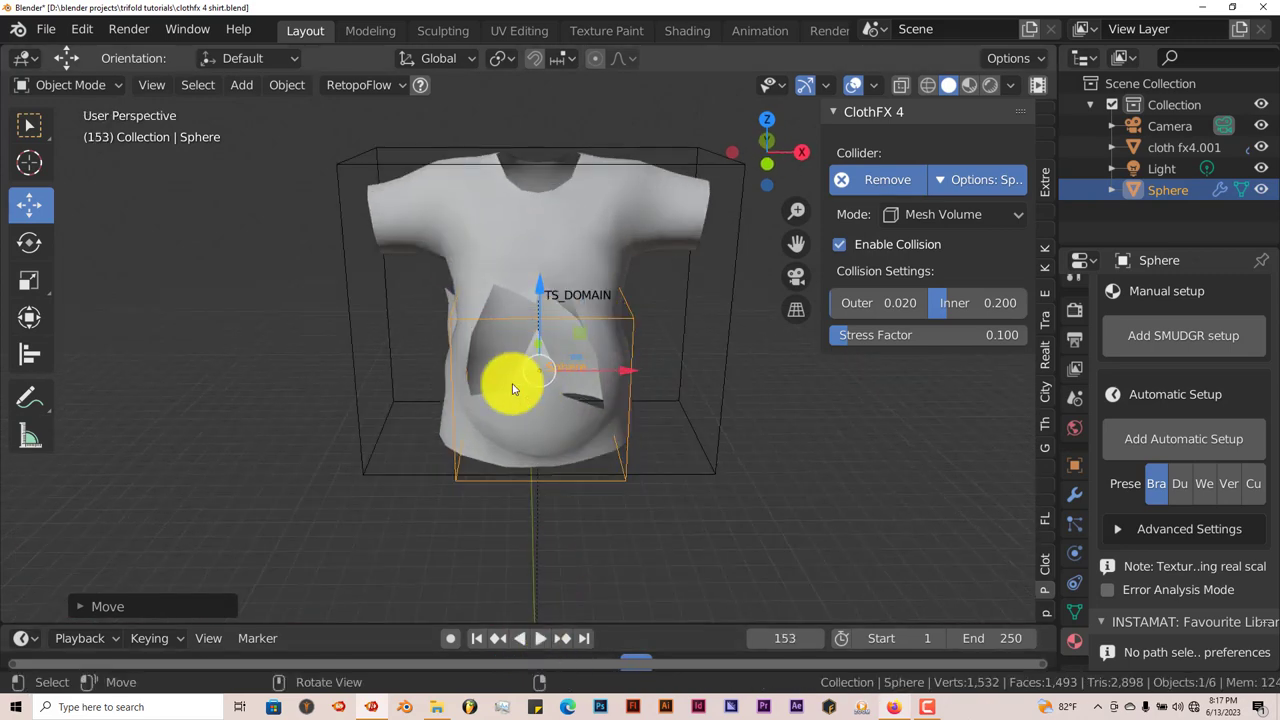
middle_click_drag(531, 443, 505, 365)
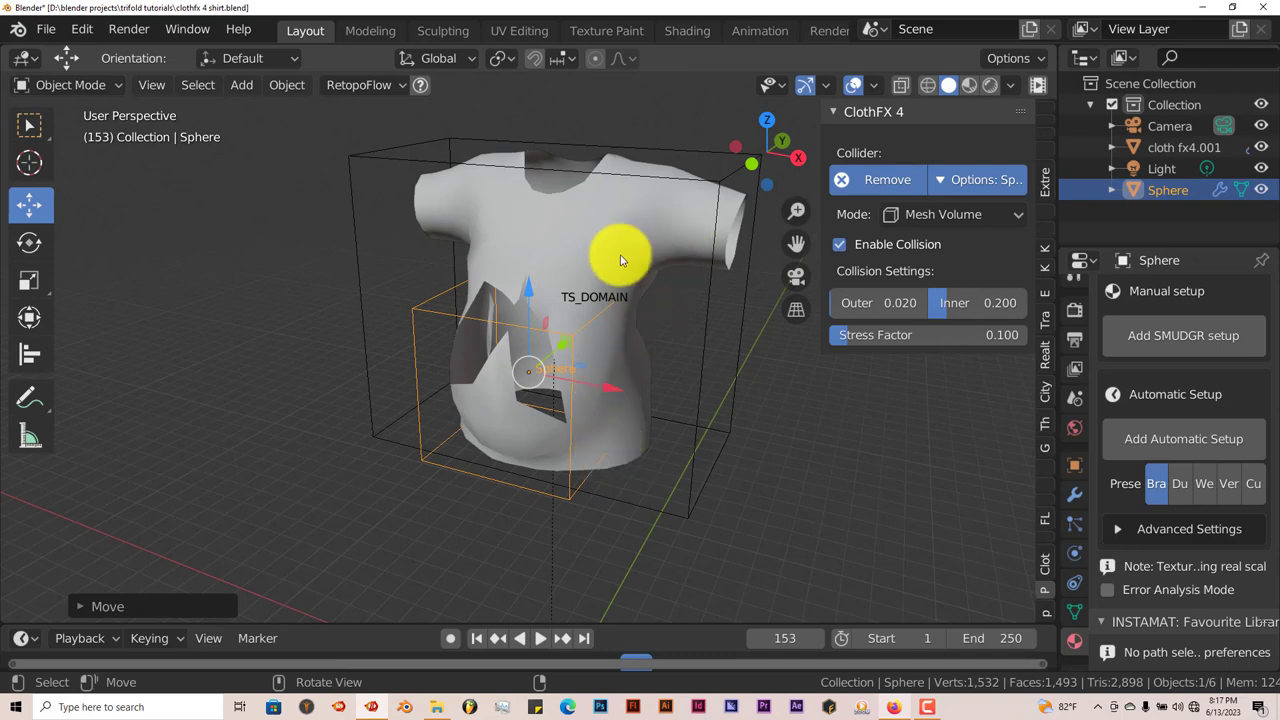
left_click(591, 263)
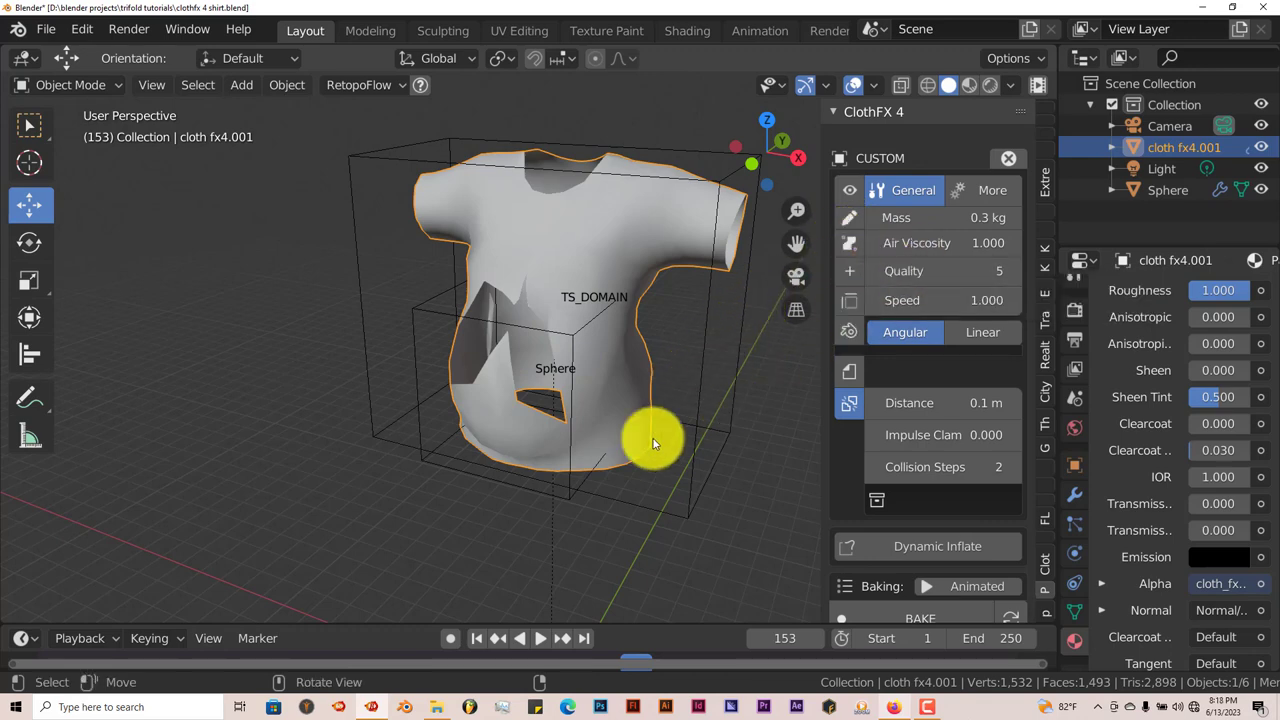
Orbit around the torn shirt at frame 153 to inspect its ragged holes from several sides.
mouse_move(558, 472)
middle_mouse_down()
mouse_move(586, 451)
mouse_move(492, 491)
mouse_move(546, 468)
middle_mouse_up()
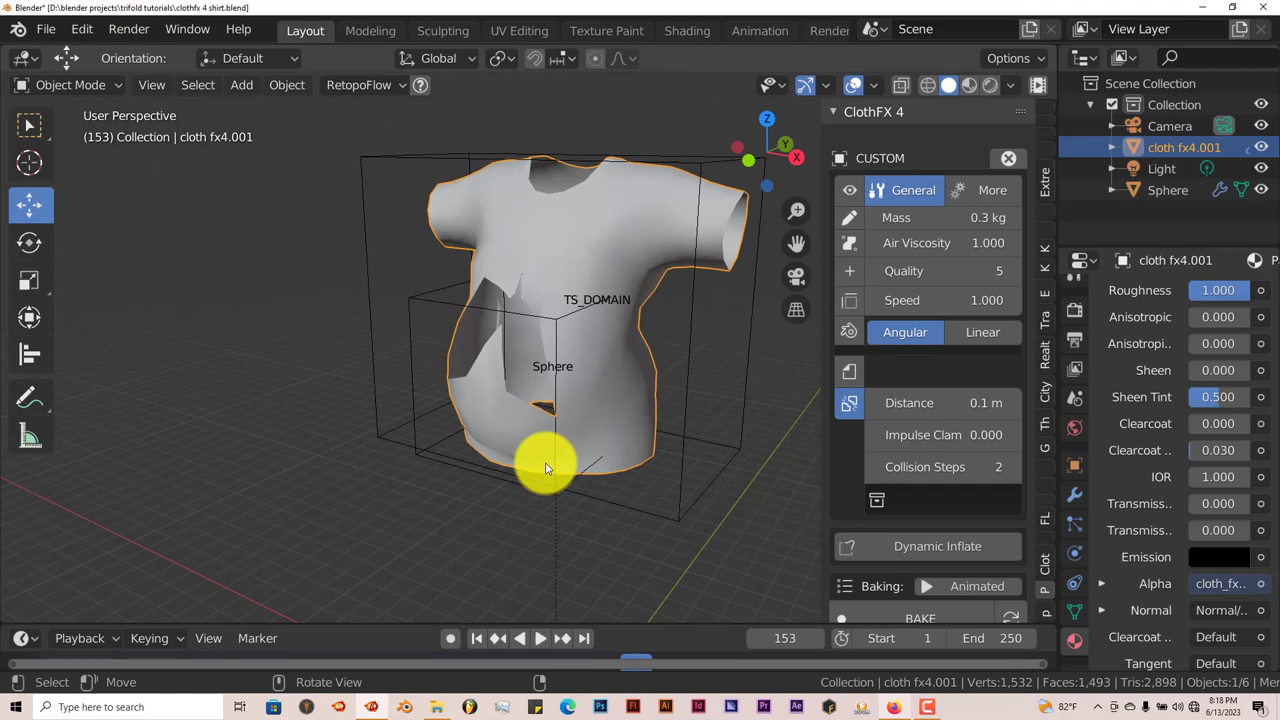
mouse_move(531, 449)
middle_mouse_down()
mouse_move(489, 483)
mouse_move(457, 486)
mouse_move(497, 455)
mouse_move(532, 474)
middle_mouse_up()
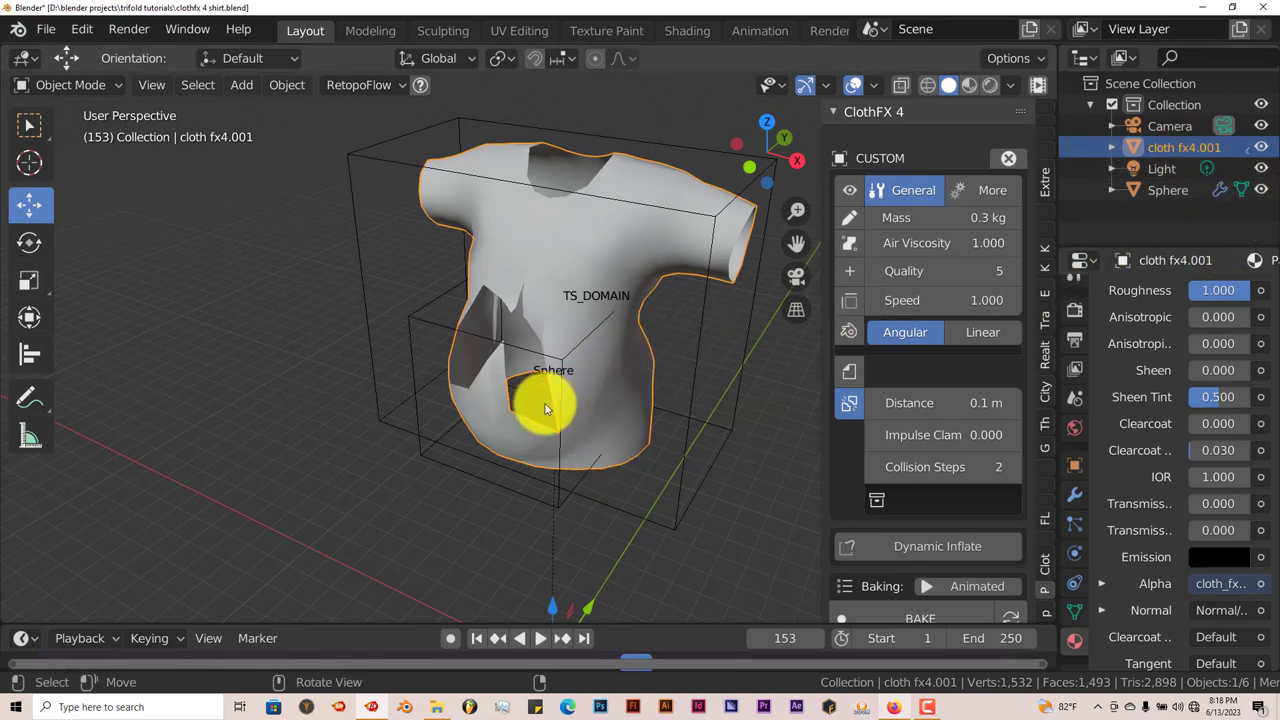
middle_click_drag(545, 408, 445, 423)
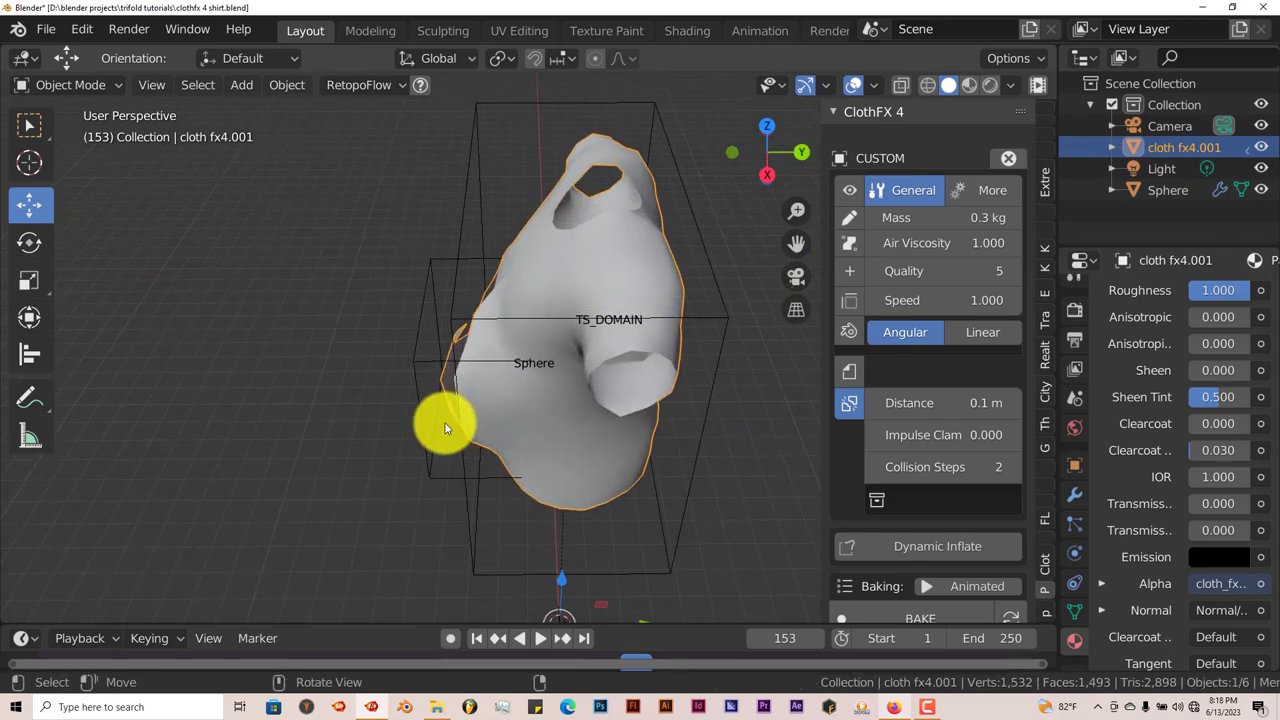